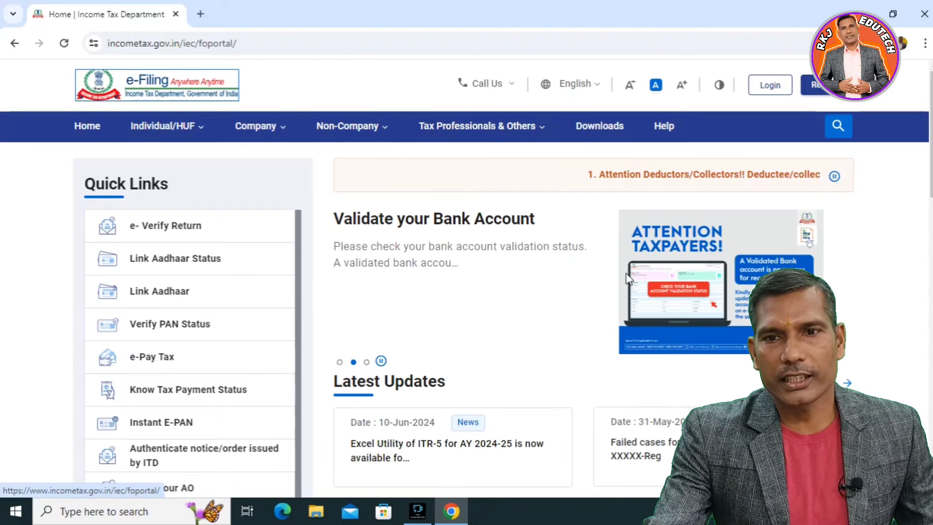
# Open the e-Filing login page and submit the taxpayer's user ID.
pyautogui.click(777, 87)
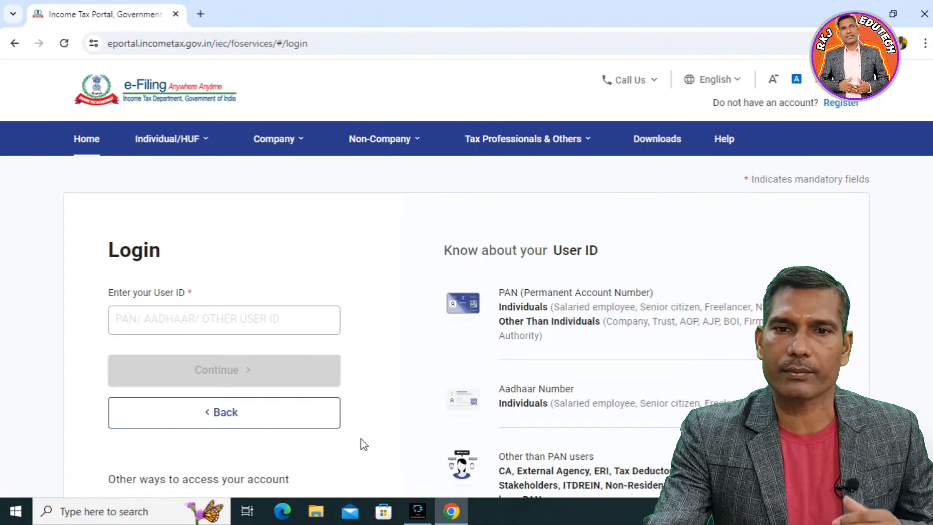
pyautogui.click(187, 322)
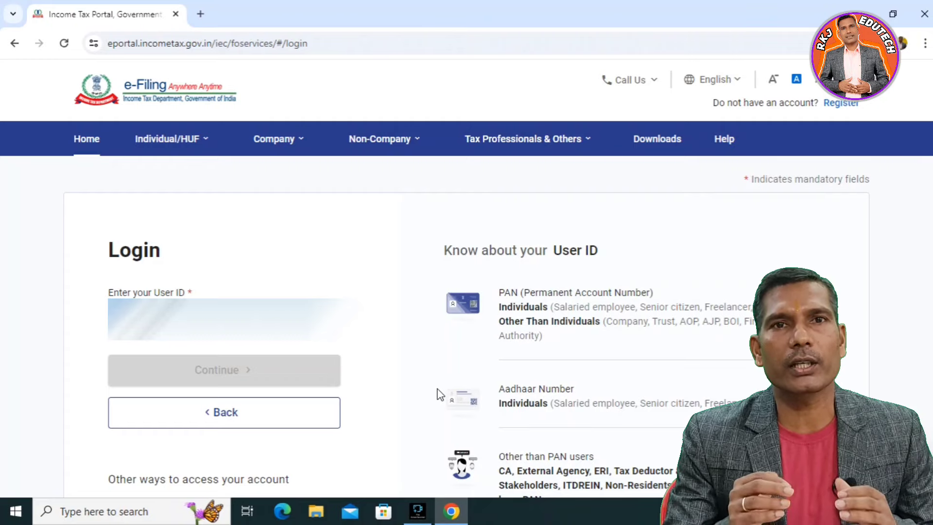
pyautogui.write('X')
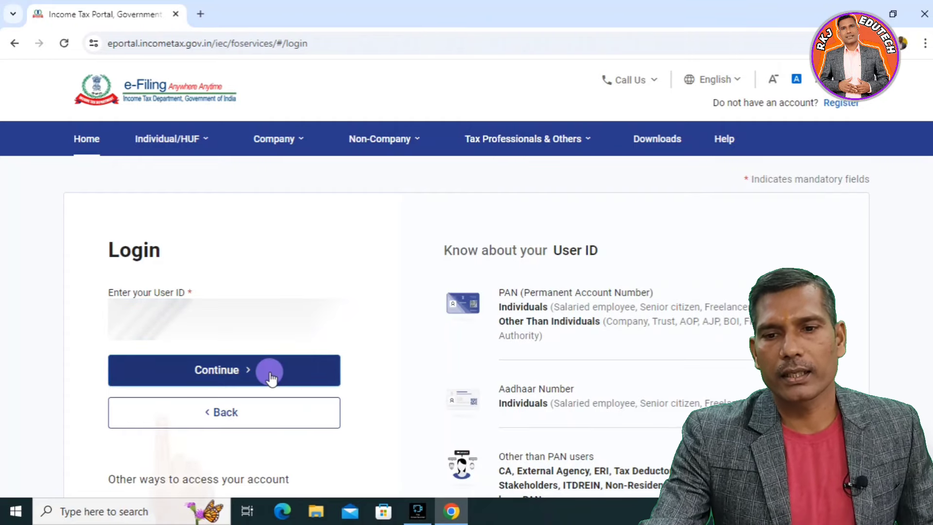
pyautogui.click(270, 372)
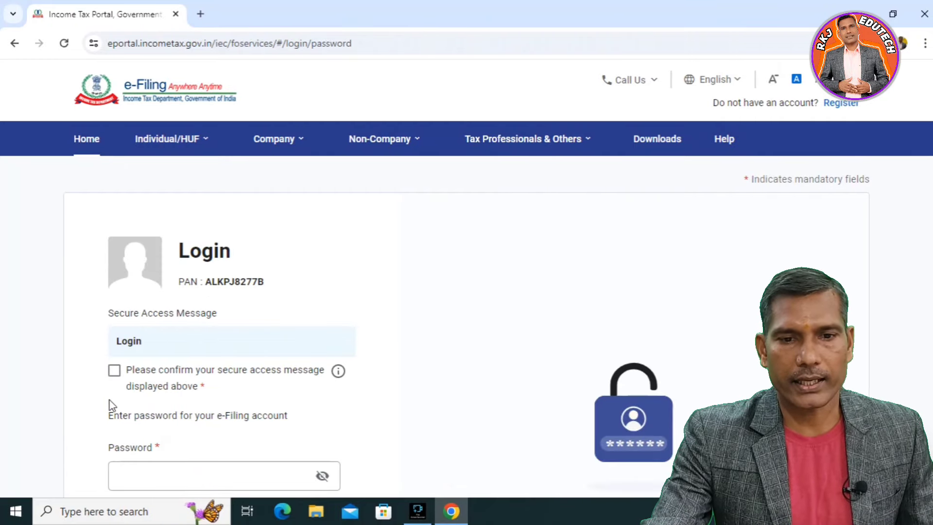
# Confirm the secure access message, enter the account password and log in.
pyautogui.click(116, 372)
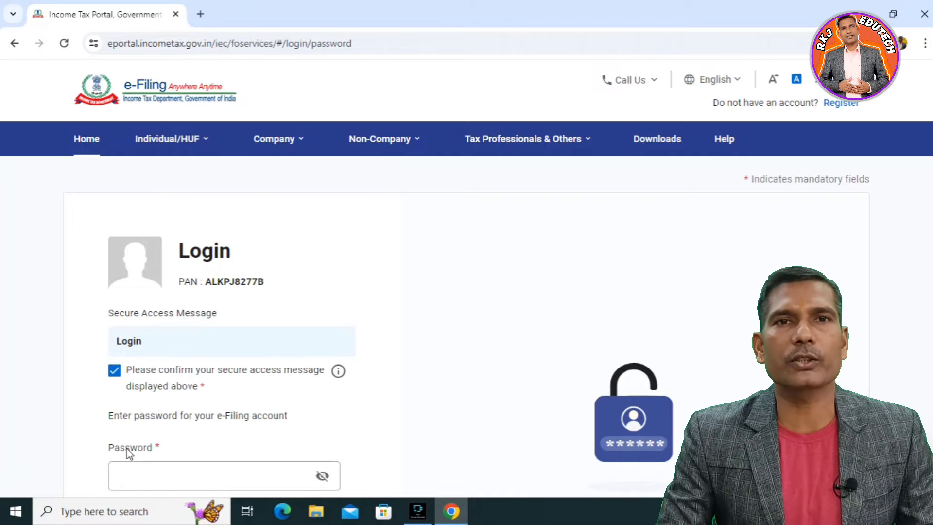
pyautogui.scroll(-3, 162, 458)
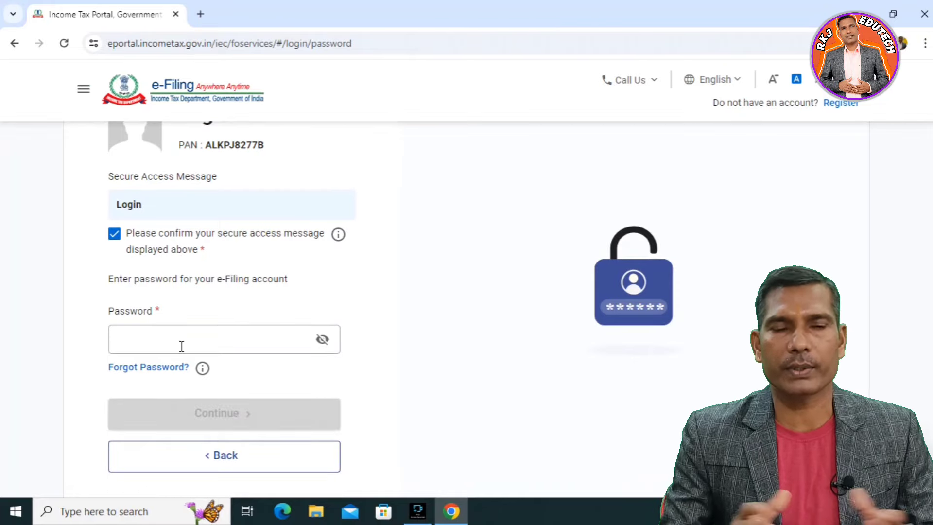
pyautogui.click(171, 342)
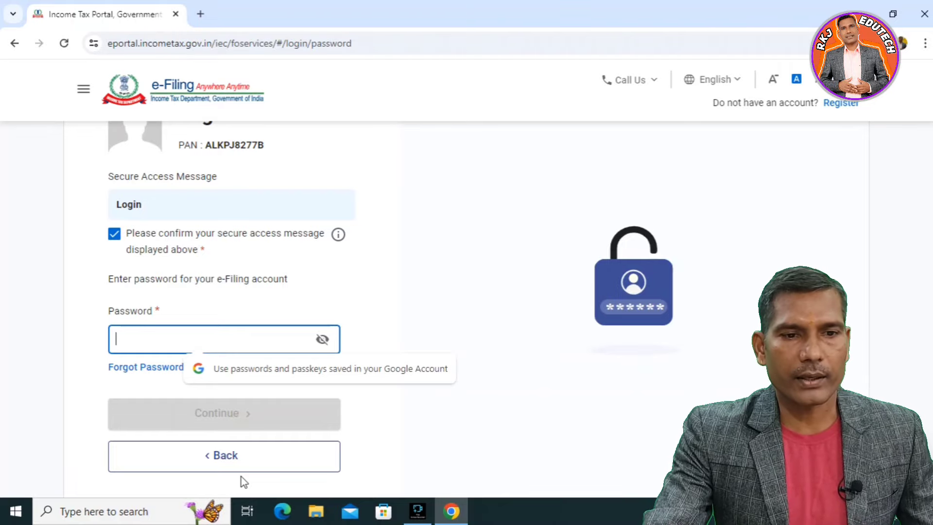
pyautogui.write('••')
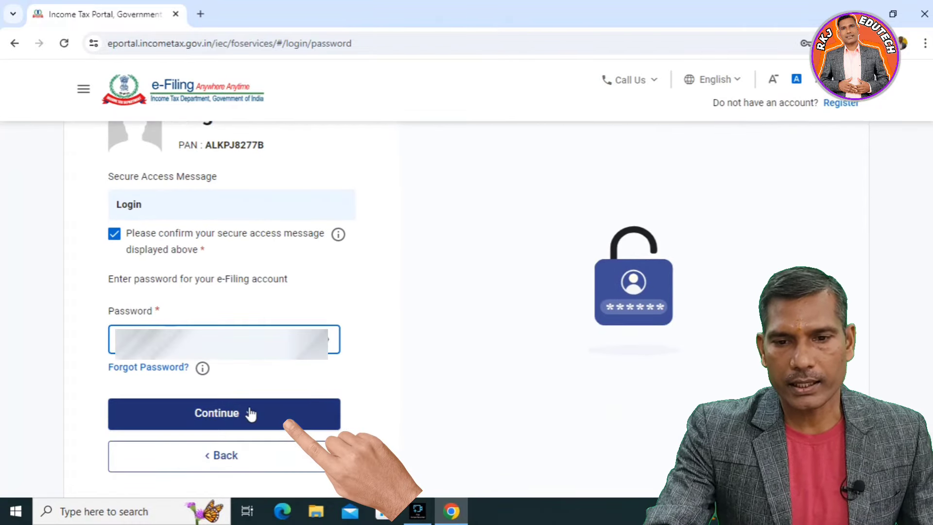
pyautogui.click(250, 413)
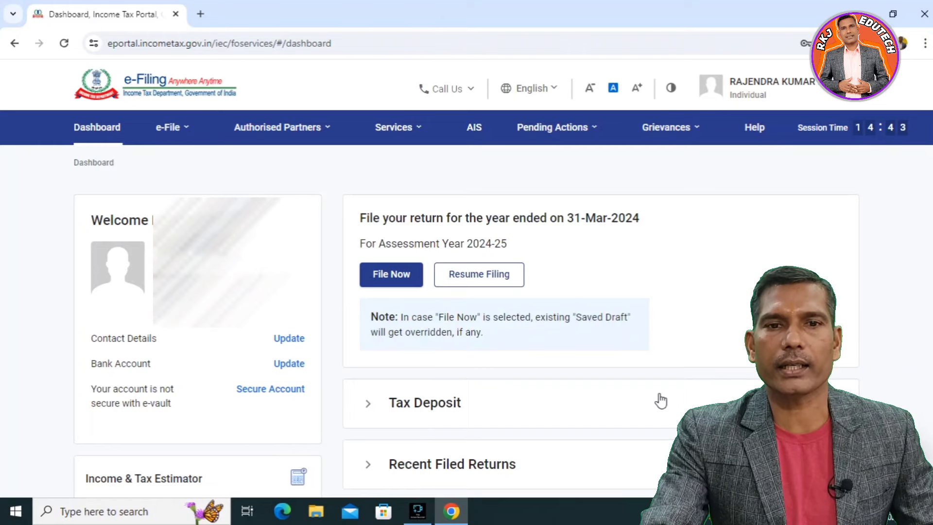
# Start filing the income tax return for assessment year 2024-25 in the Online mode.
pyautogui.click(395, 273)
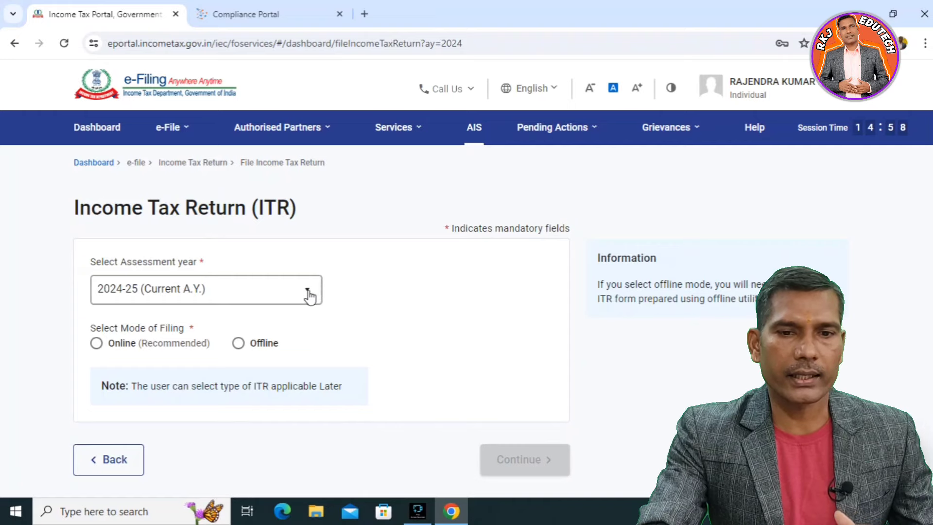
pyautogui.click(98, 343)
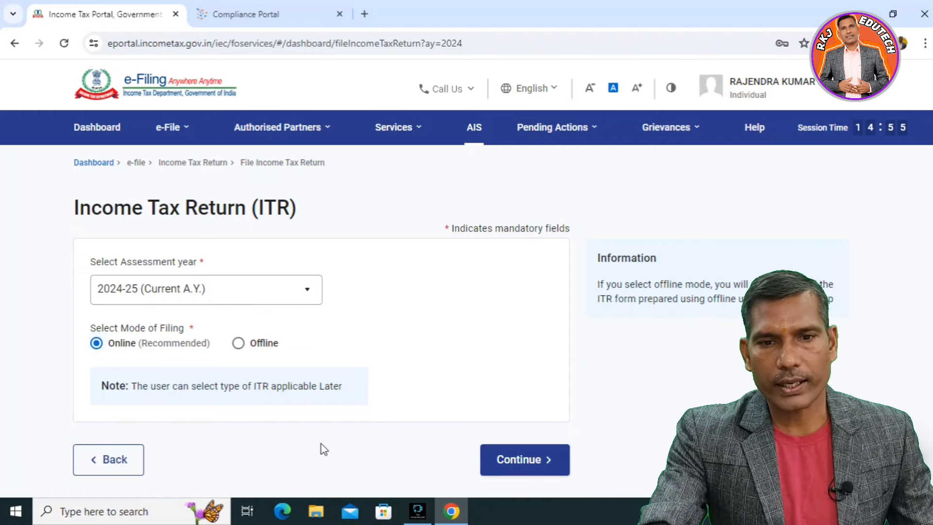
pyautogui.click(533, 458)
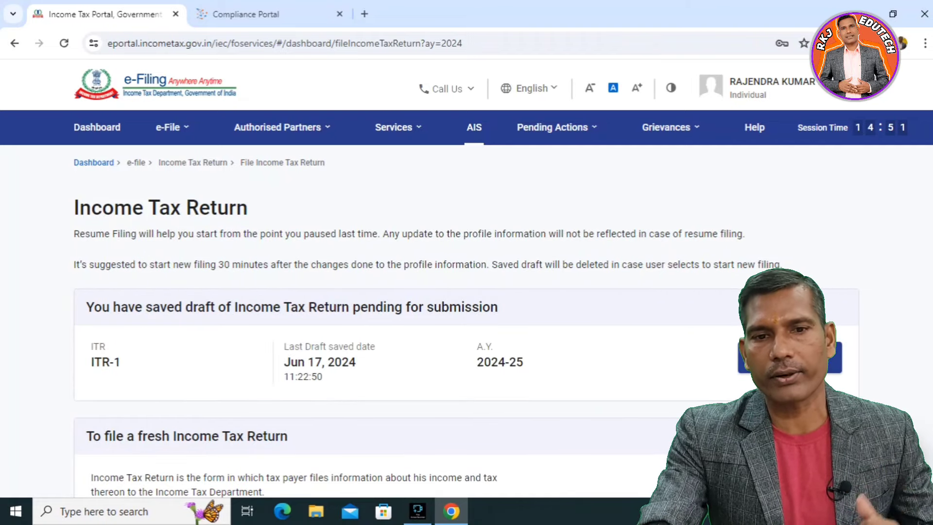
# Start a fresh income tax return and continue with Individual as the applicable status.
pyautogui.scroll(-1, 726, 376)
pyautogui.scroll(-3, 725, 372)
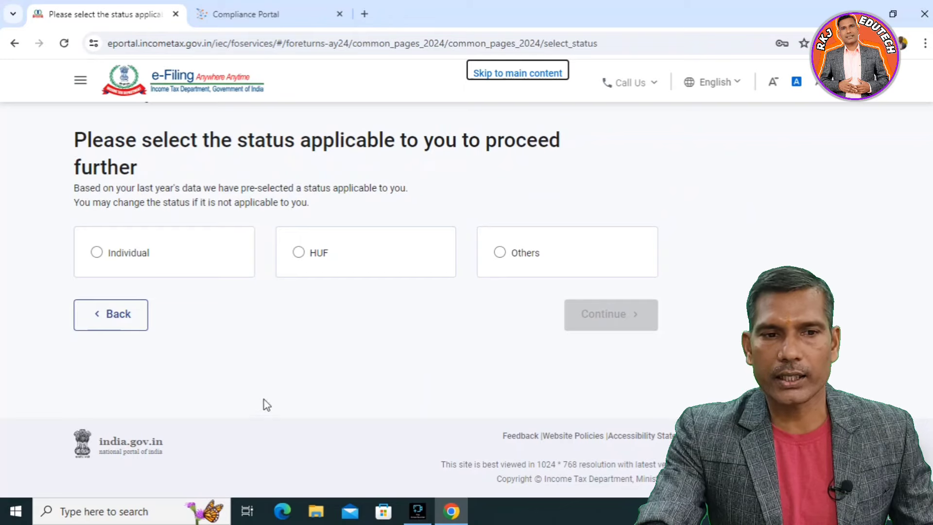
pyautogui.click(165, 255)
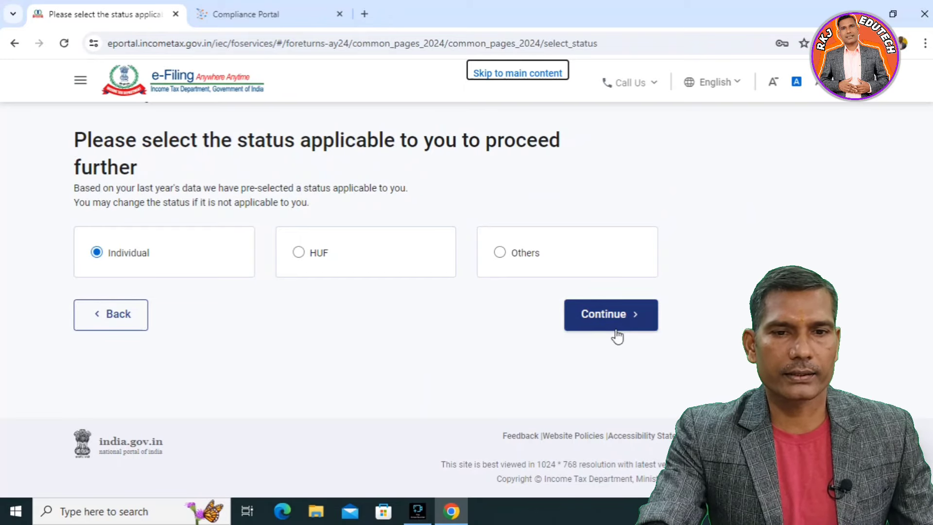
pyautogui.click(595, 319)
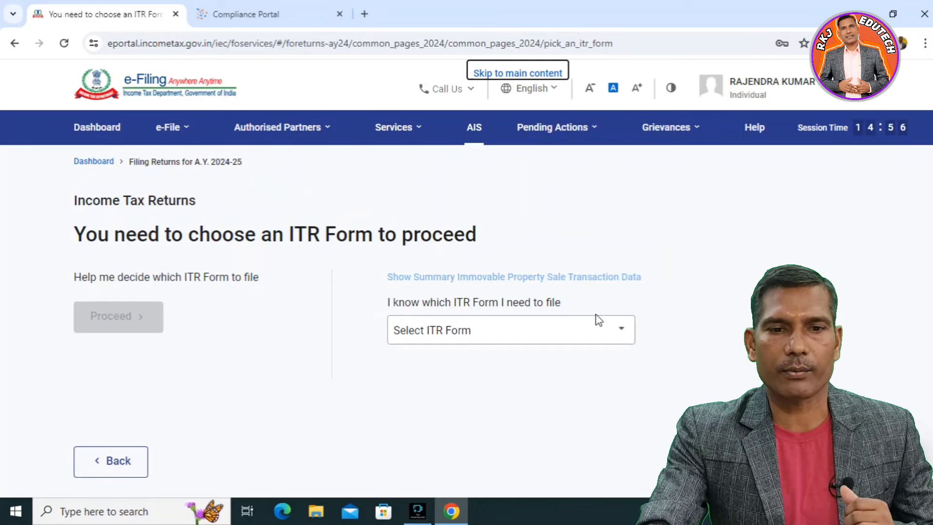
# Choose ITR - 1 as the form to file and proceed with it.
pyautogui.click(628, 333)
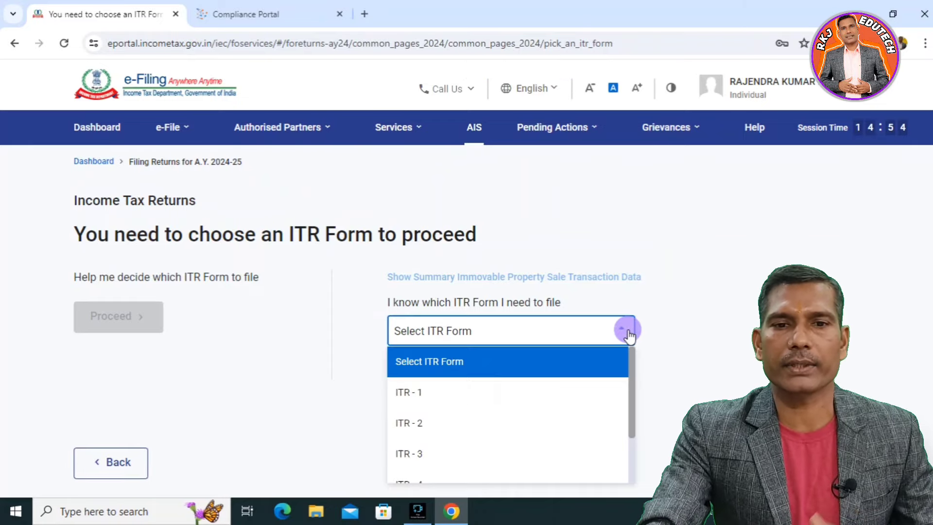
pyautogui.click(489, 401)
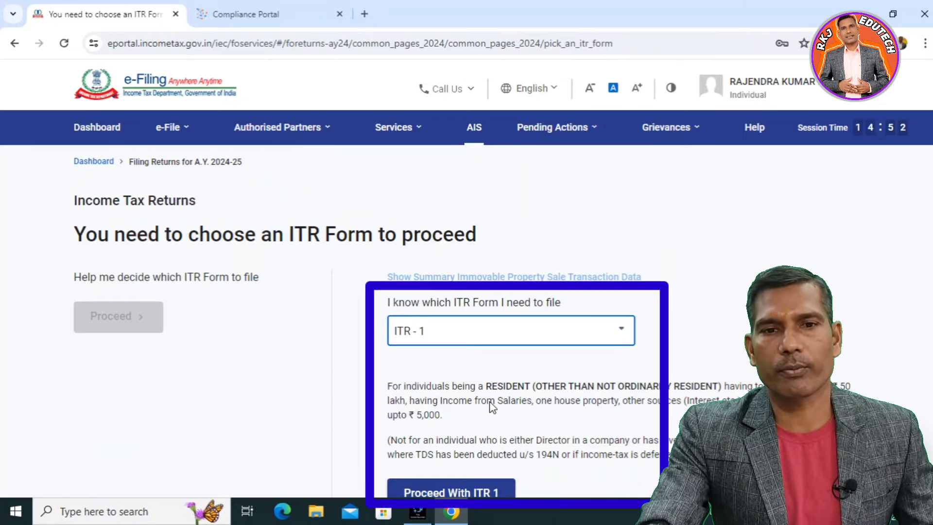
pyautogui.scroll(-4, 491, 407)
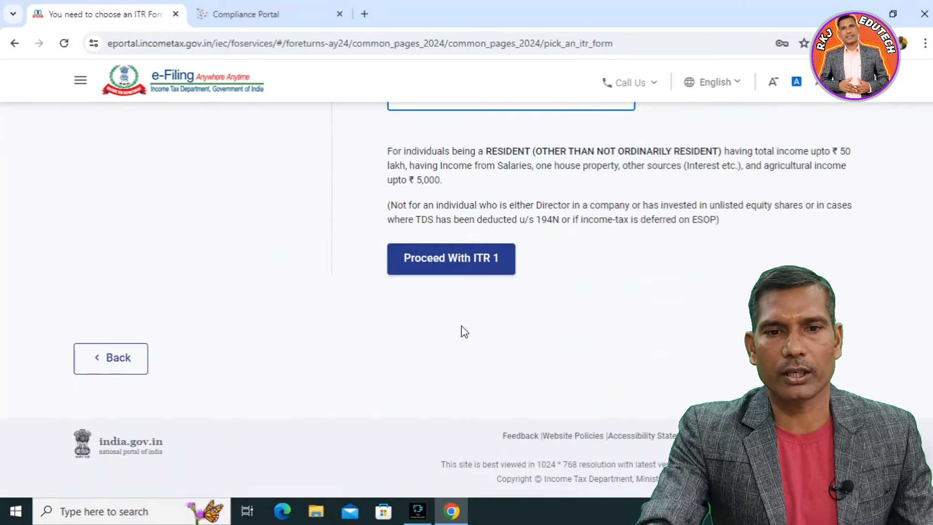
pyautogui.click(481, 260)
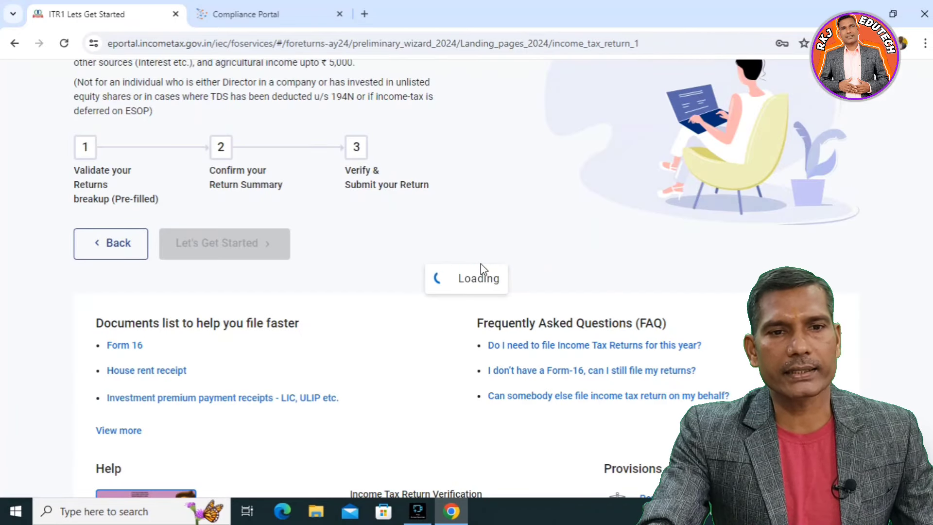
# Look through the ITR 1 introduction page with its document list and FAQ, and get started with the return.
pyautogui.scroll(-5, 490, 338)
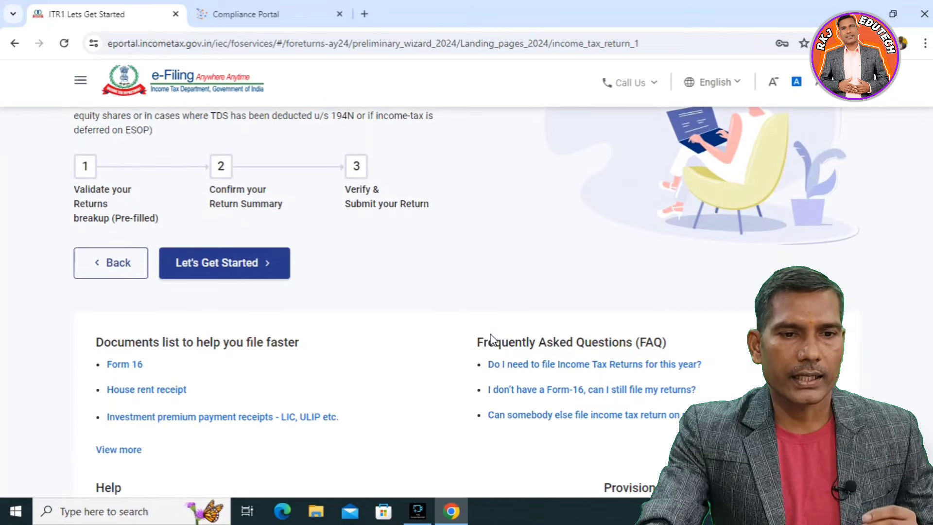
pyautogui.scroll(-4, 493, 340)
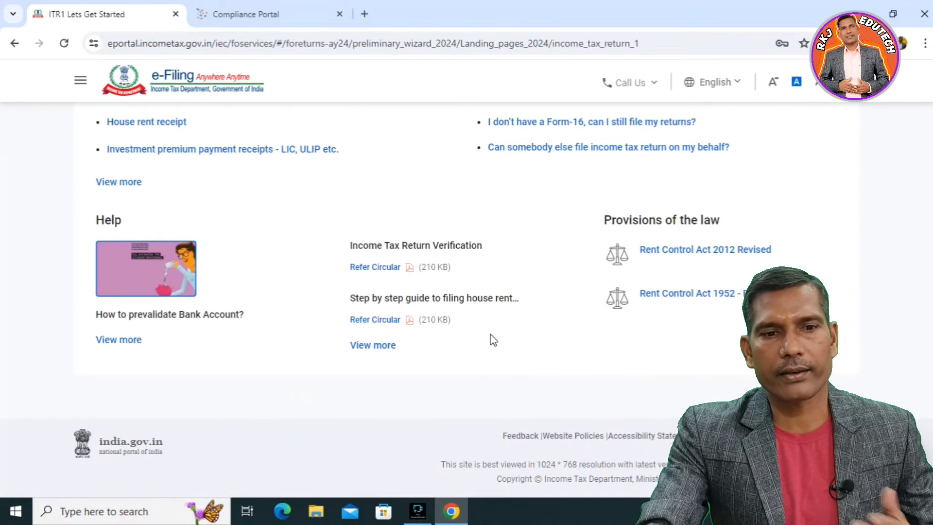
pyautogui.scroll(9, 493, 339)
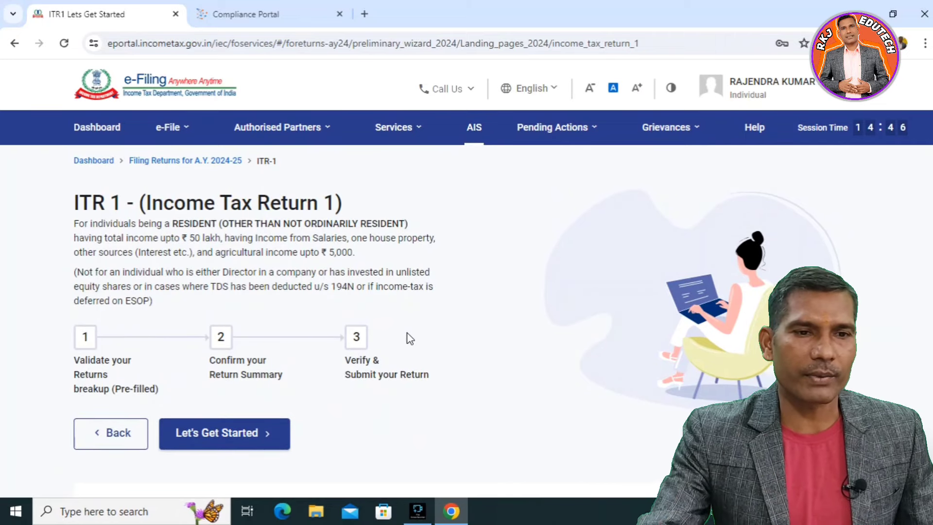
pyautogui.scroll(-4, 406, 337)
pyautogui.click(253, 273)
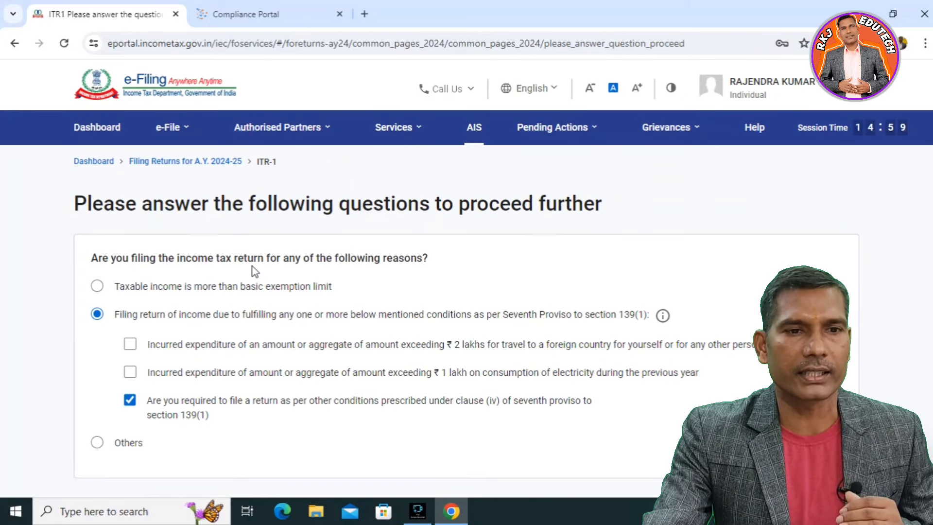
# Give "Taxable income is more than basic exemption limit" as the reason for filing and continue.
pyautogui.click(98, 286)
pyautogui.scroll(-3, 661, 393)
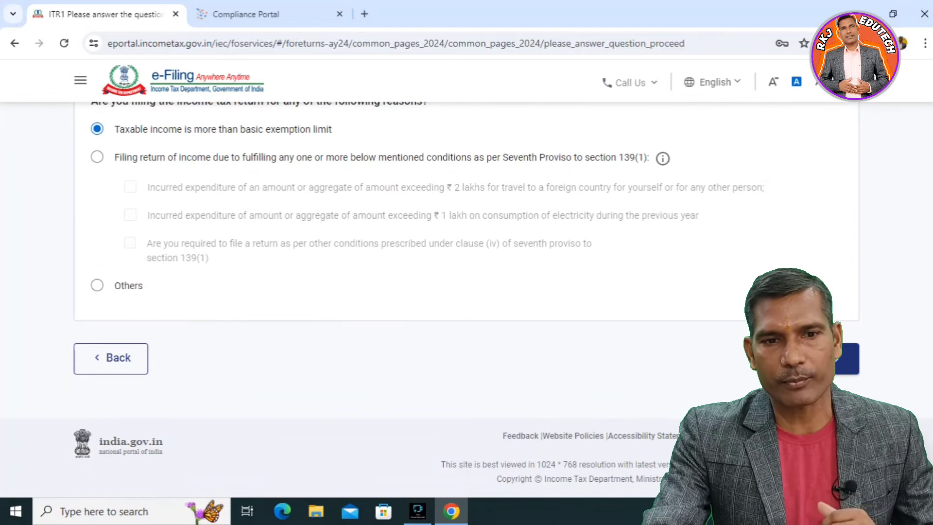
pyautogui.click(818, 358)
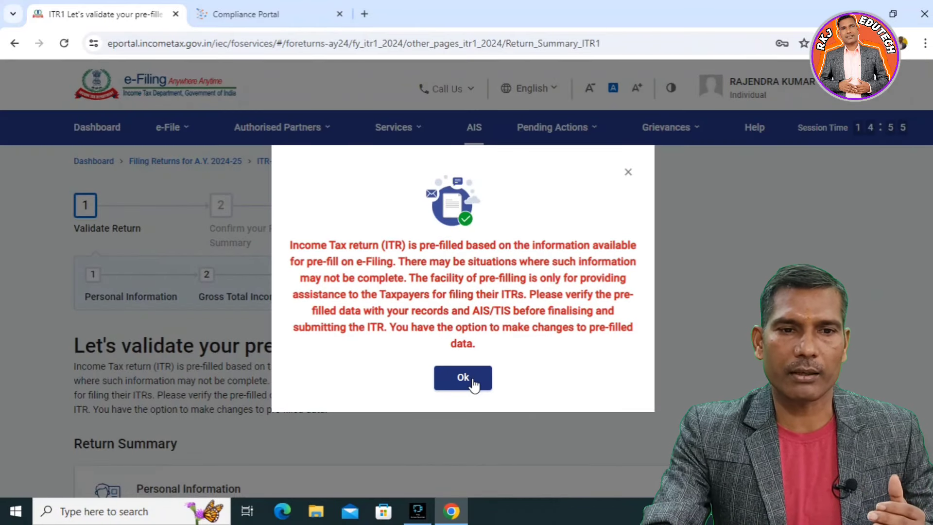
# Acknowledge the pre-filled data notice and open the Personal Information section of the return summary.
pyautogui.click(474, 384)
pyautogui.scroll(-5, 483, 386)
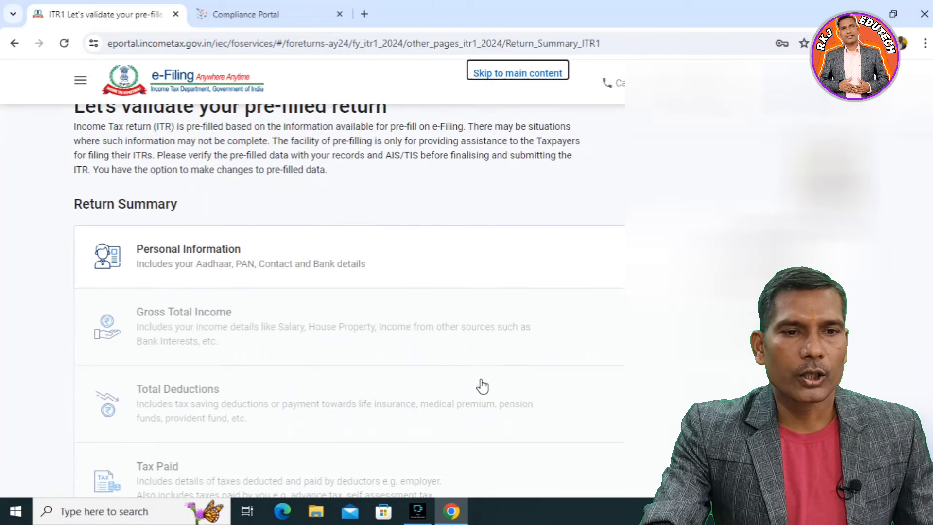
pyautogui.scroll(-3, 479, 385)
pyautogui.scroll(3, 479, 385)
pyautogui.click(282, 265)
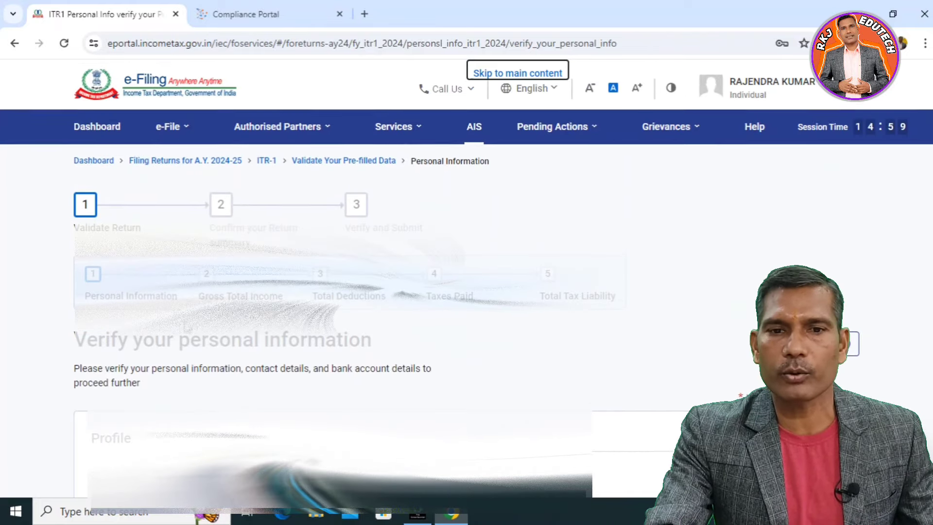
# Review the profile, contact details, employment and filing section, keeping No for opting out of the new tax regime.
pyautogui.scroll(-10, 467, 292)
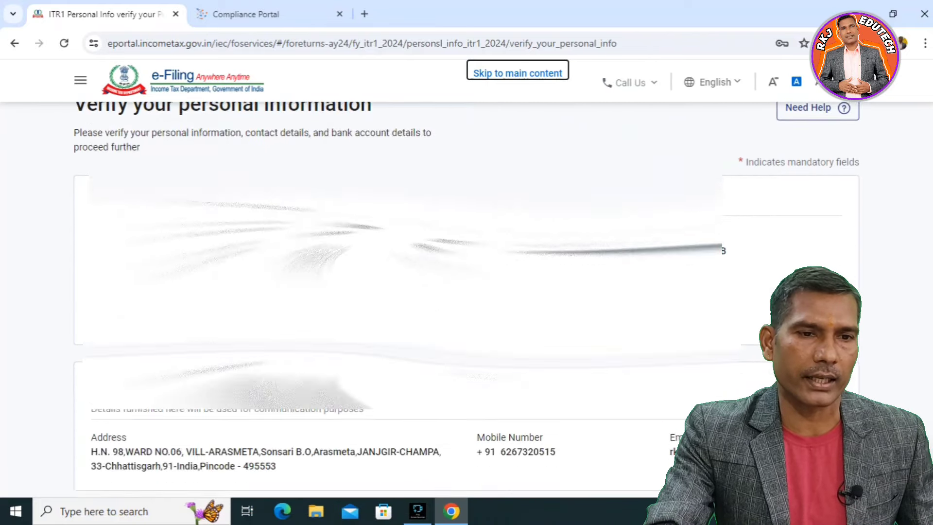
pyautogui.scroll(-3, 269, 353)
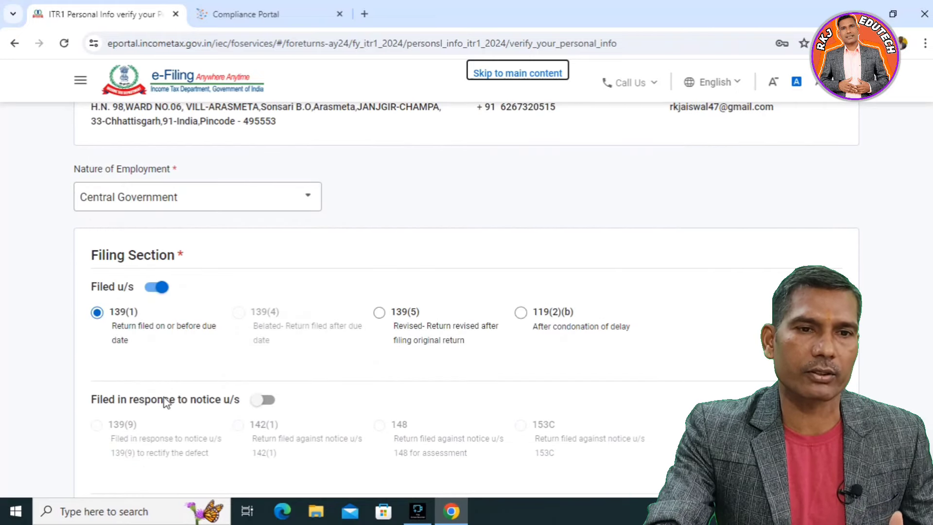
pyautogui.scroll(-3, 167, 396)
pyautogui.scroll(-3, 166, 413)
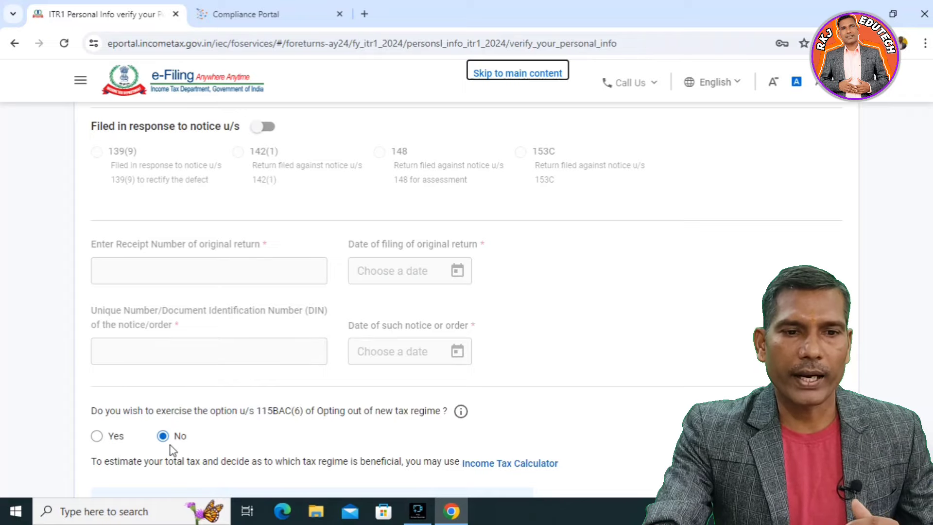
pyautogui.click(96, 435)
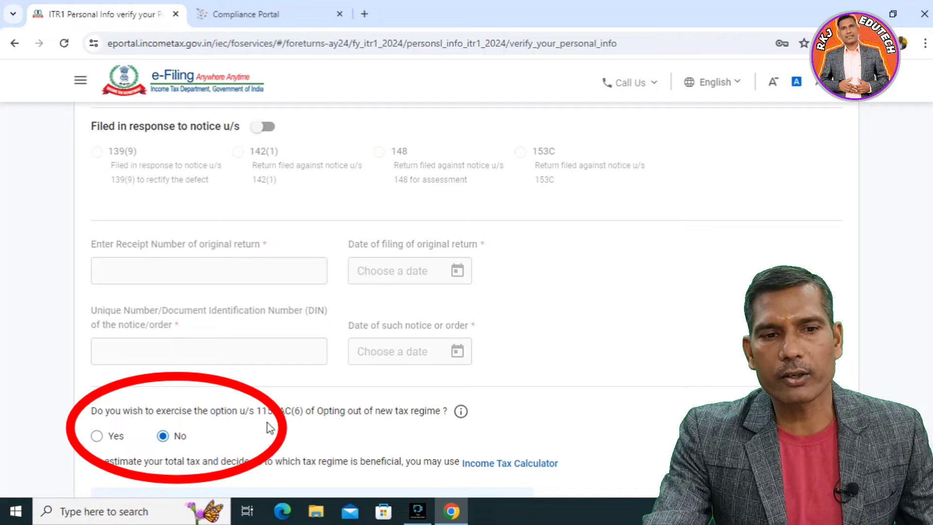
pyautogui.scroll(-3, 299, 432)
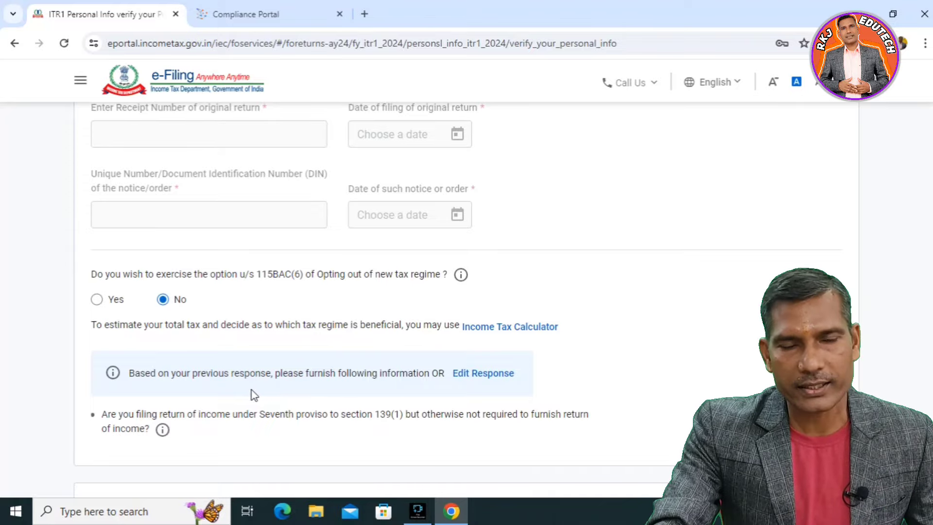
# Confirm the personal information with its bank details and open the Gross Total Income section.
pyautogui.scroll(-10, 163, 411)
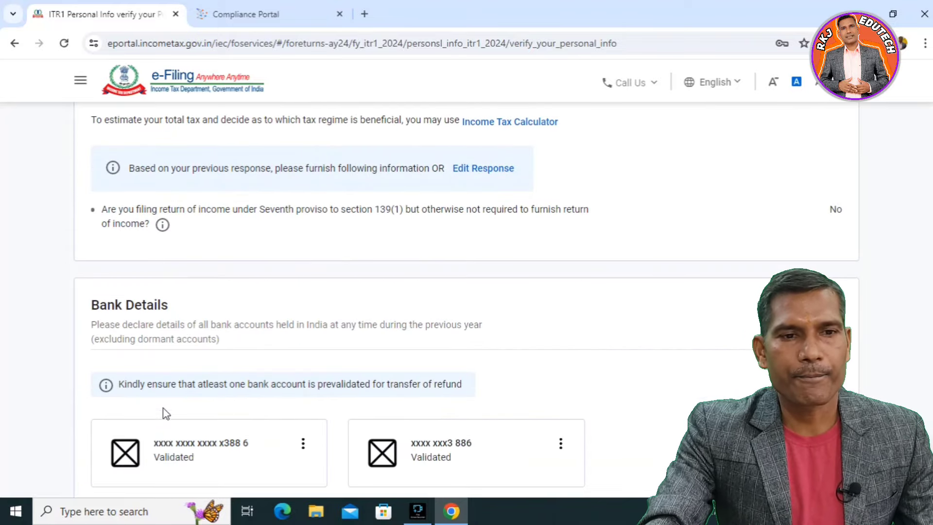
pyautogui.scroll(1, 225, 221)
pyautogui.scroll(-3, 225, 222)
pyautogui.click(821, 358)
pyautogui.scroll(-3, 594, 413)
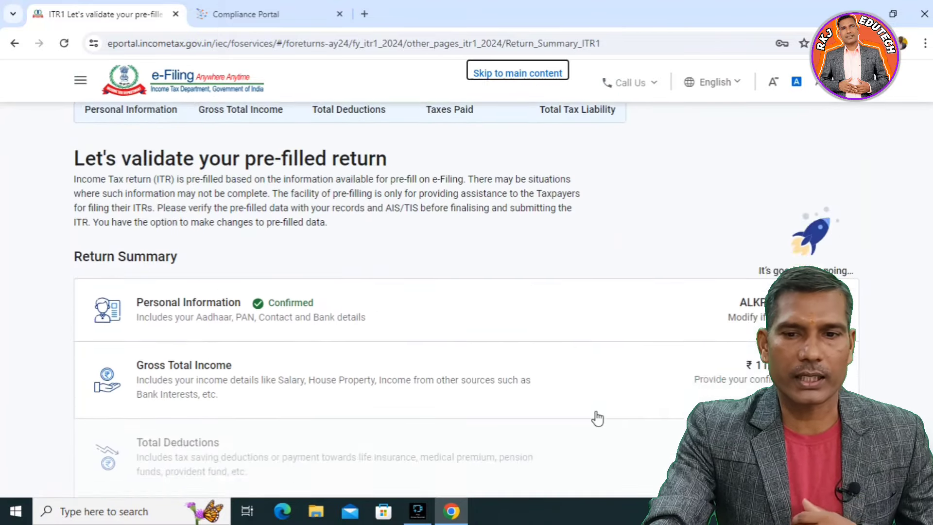
pyautogui.click(255, 251)
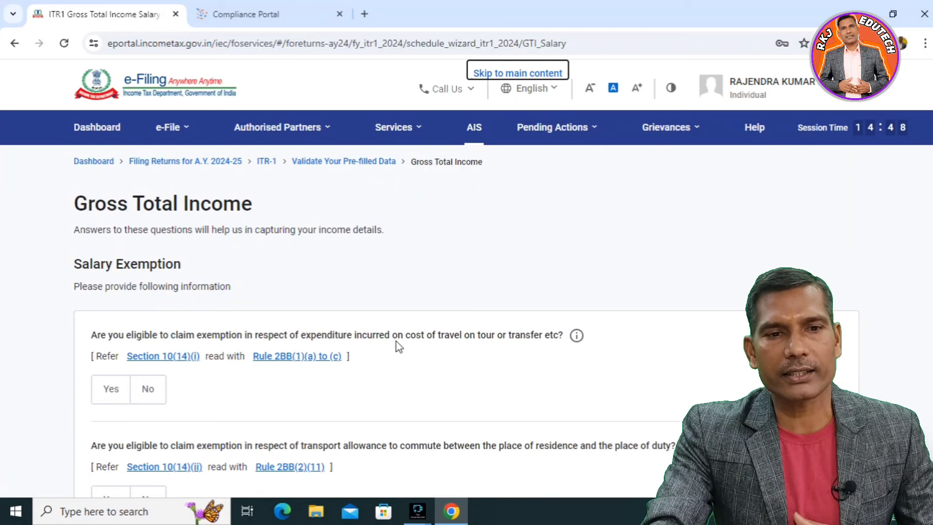
# Answer Yes to all three salary exemption questions, claiming 19200 rupees for the transport allowance.
pyautogui.scroll(-3, 146, 429)
pyautogui.click(120, 227)
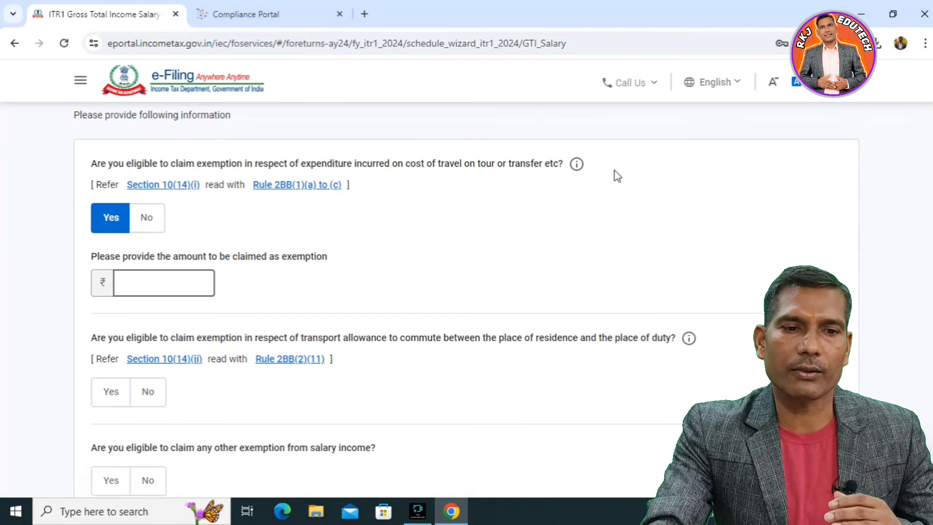
pyautogui.scroll(-3, 516, 343)
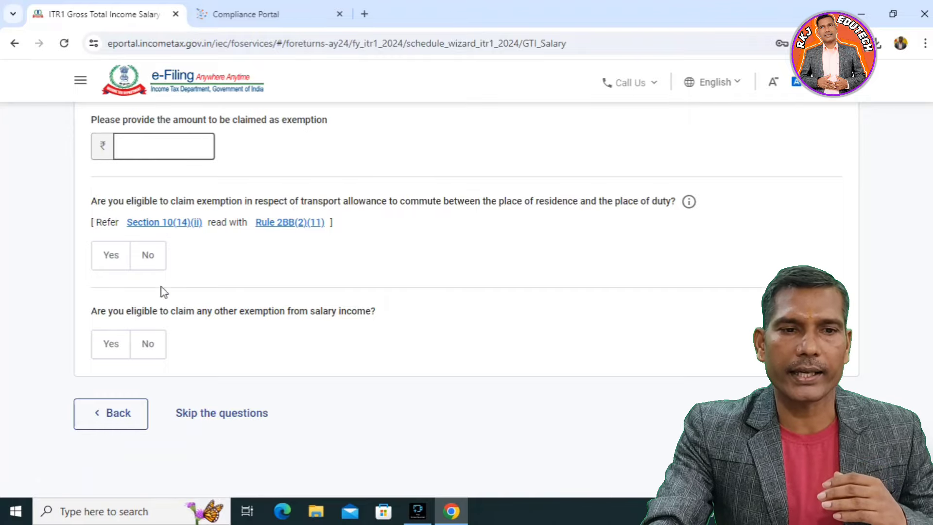
pyautogui.click(111, 254)
pyautogui.write('19200')
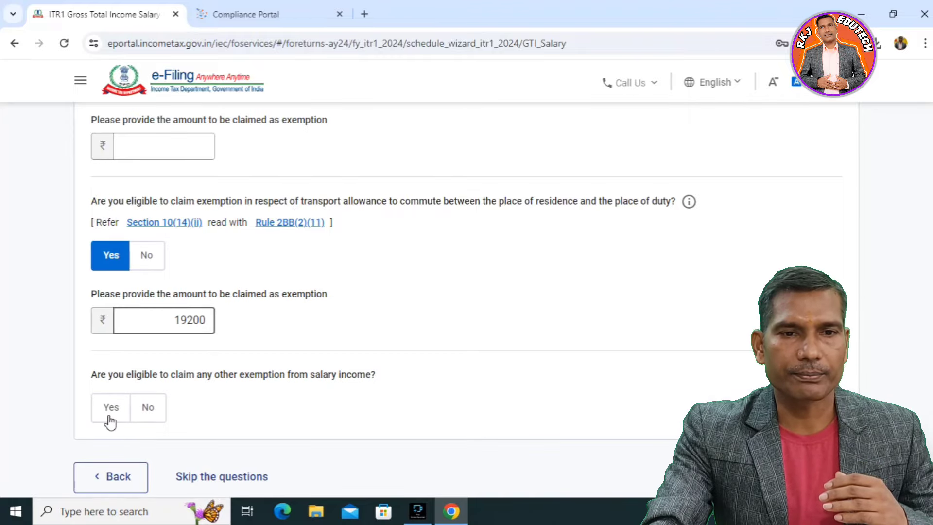
pyautogui.click(111, 407)
# Proceed past the income source details, back out of the 80CCD(2) deduction question and reopen Gross Total Income from the return summary.
pyautogui.scroll(-4, 208, 377)
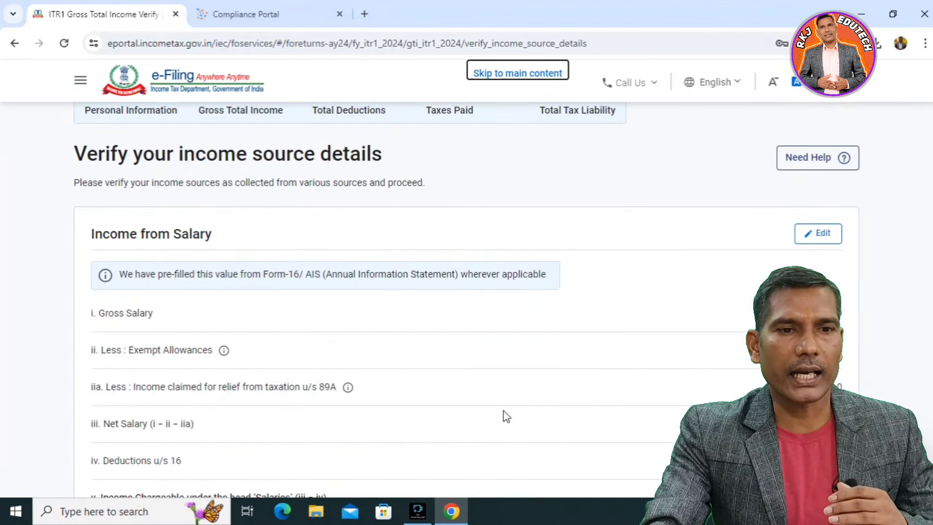
pyautogui.scroll(-15, 505, 416)
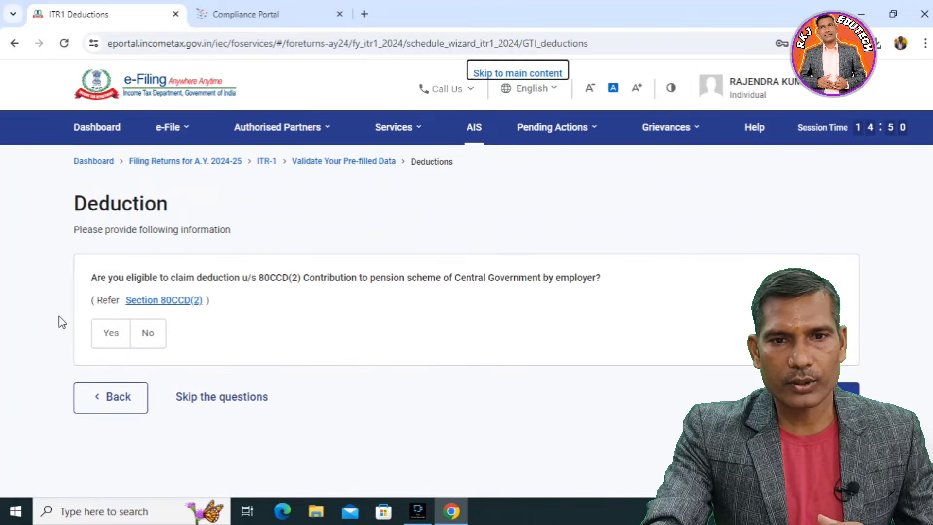
pyautogui.click(108, 396)
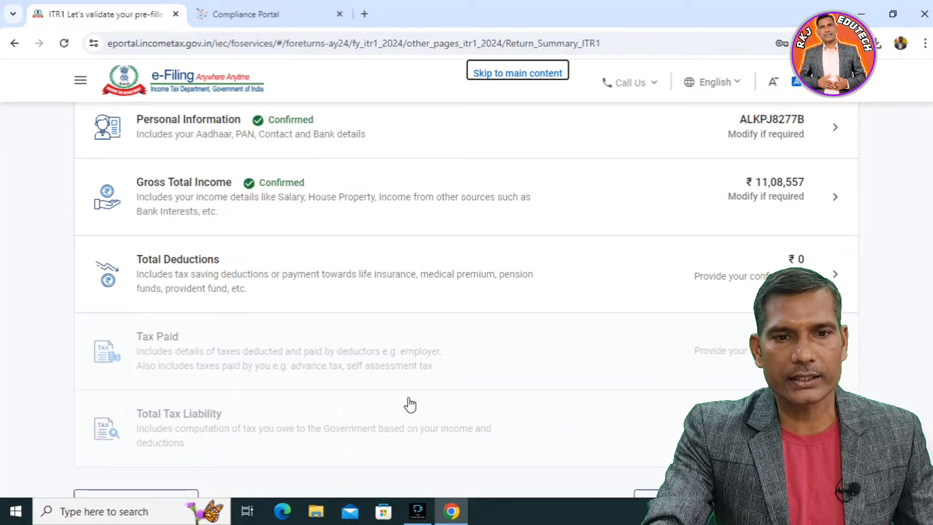
pyautogui.click(344, 197)
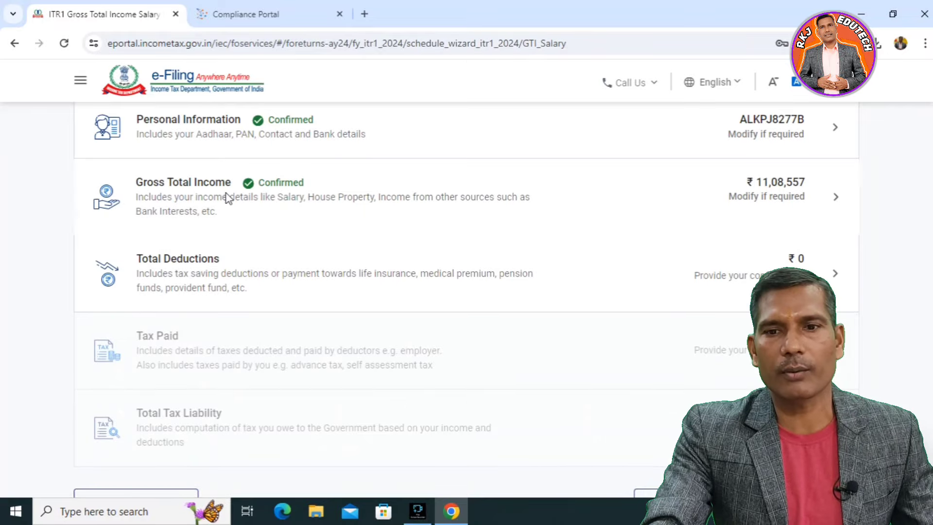
# Choose Yes for opting out of the new tax regime and confirm the personal information.
pyautogui.scroll(-5, 401, 328)
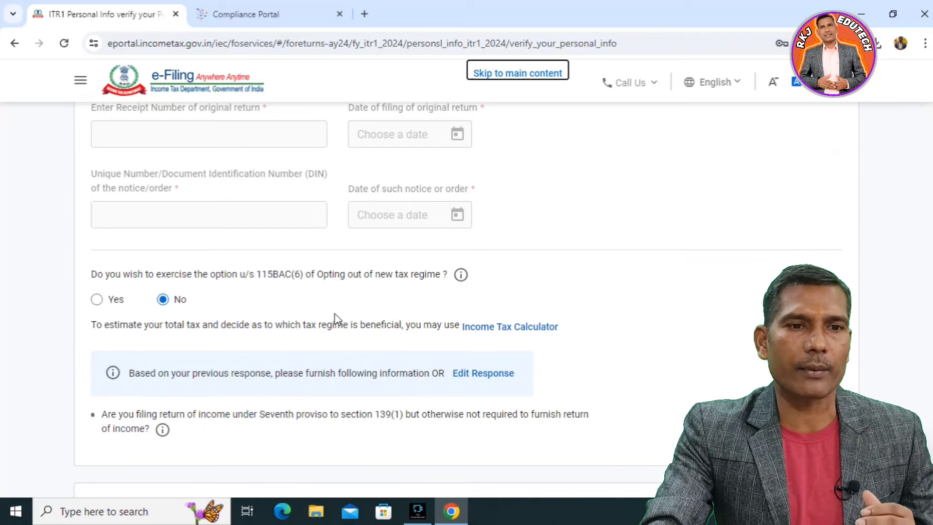
pyautogui.click(96, 299)
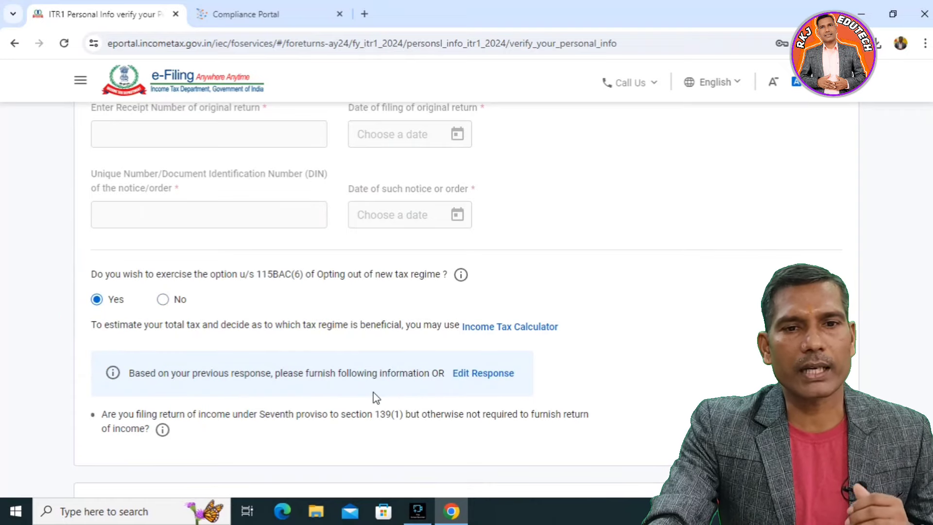
pyautogui.scroll(-1, 376, 397)
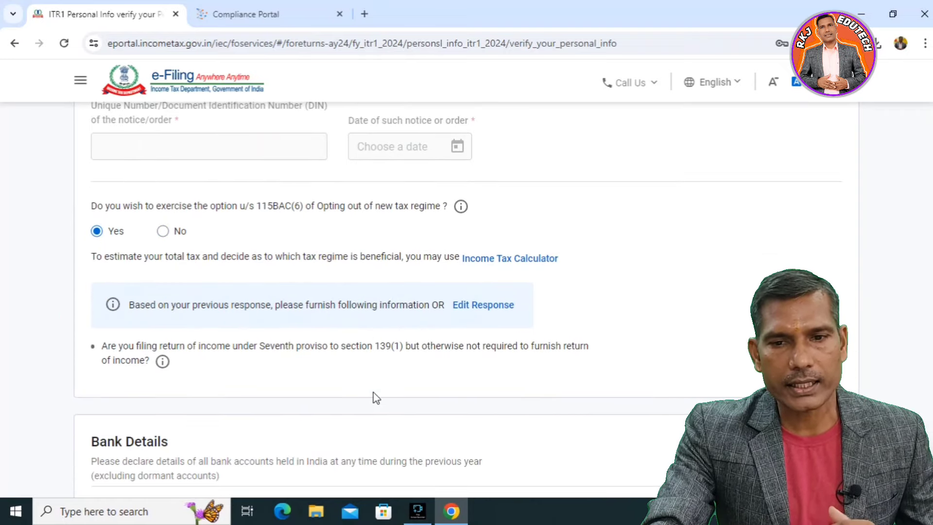
pyautogui.click(826, 358)
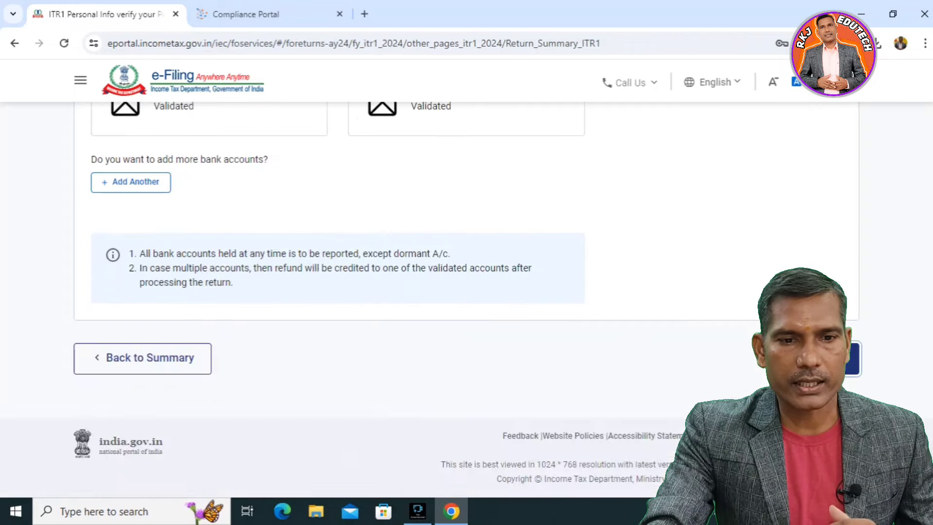
# Open the Gross Total Income section from the return summary and look through its salary exemption questions.
pyautogui.scroll(-6, 486, 340)
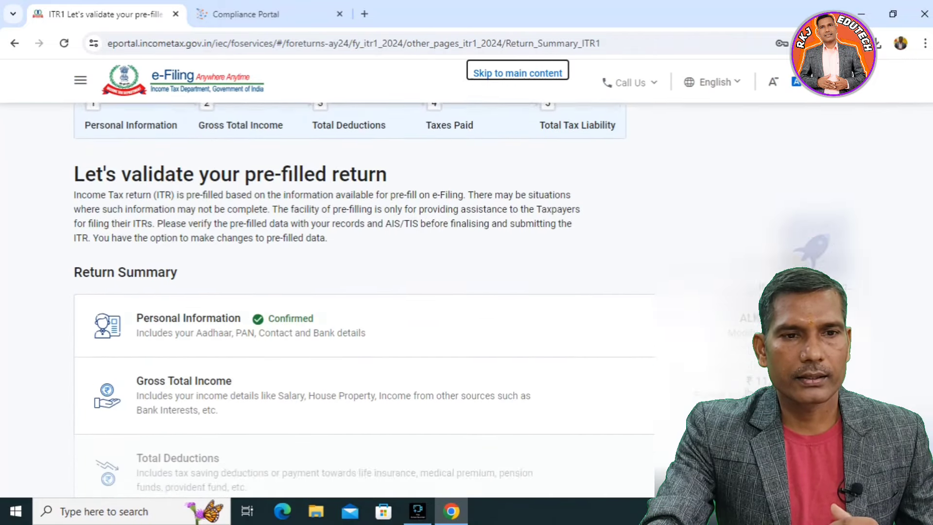
pyautogui.click(258, 283)
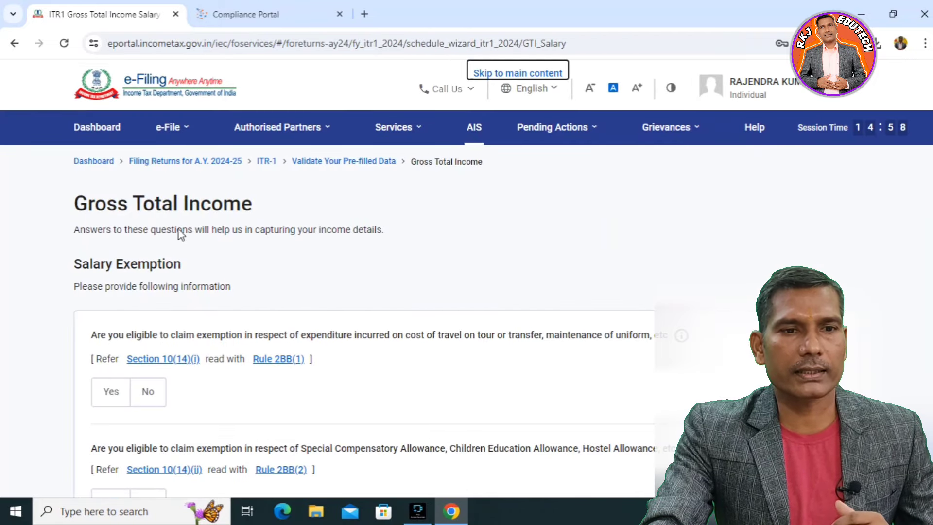
pyautogui.scroll(-3, 277, 379)
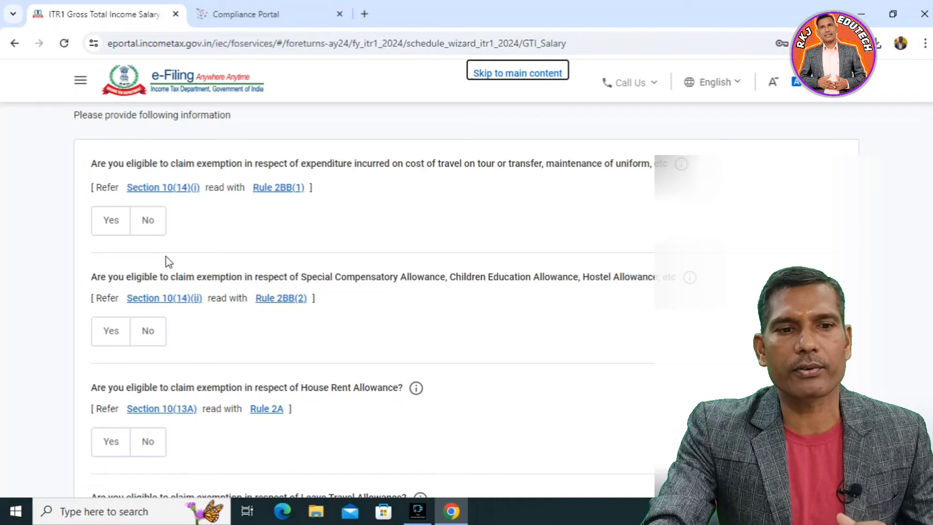
pyautogui.scroll(-5, 192, 299)
pyautogui.scroll(8, 193, 297)
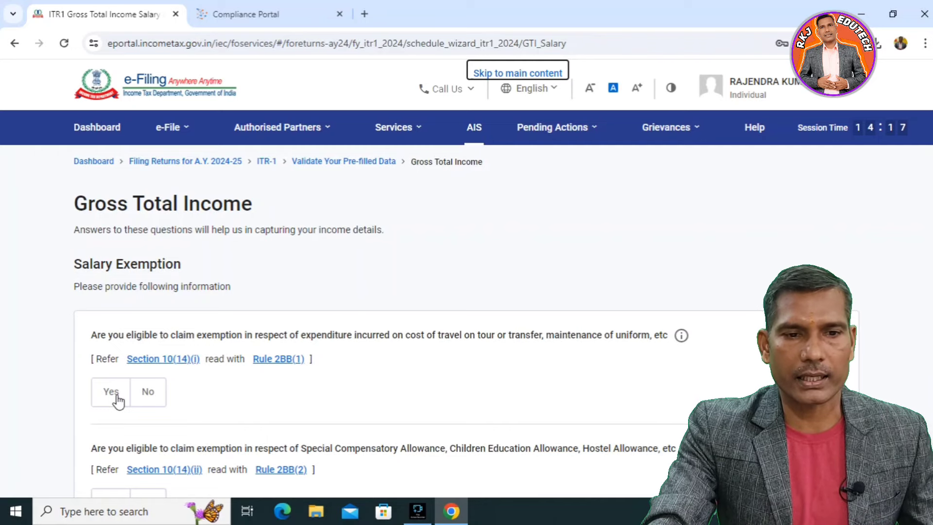
# Claim an exemption of 29200 rupees for expenditure on travel, transfer and uniform maintenance under Section 10(14)(i).
pyautogui.click(117, 398)
pyautogui.click(166, 454)
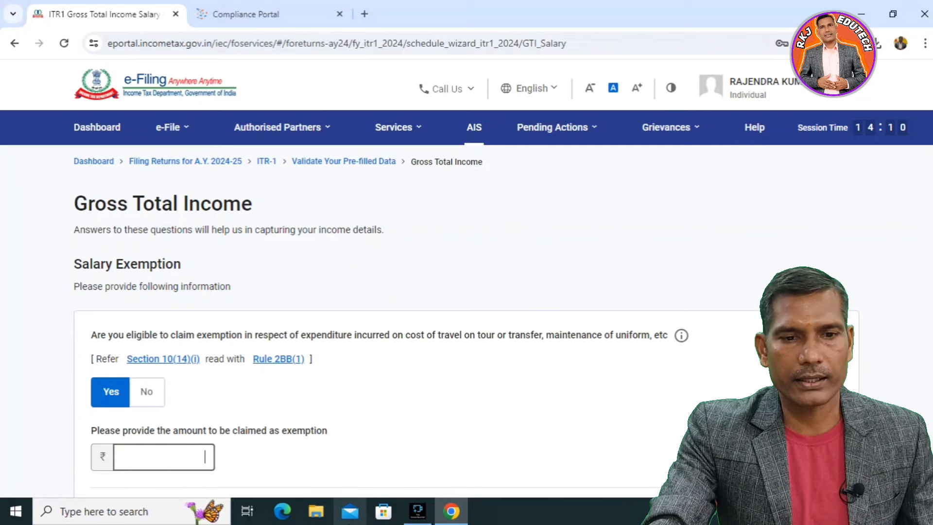
pyautogui.write('29200')
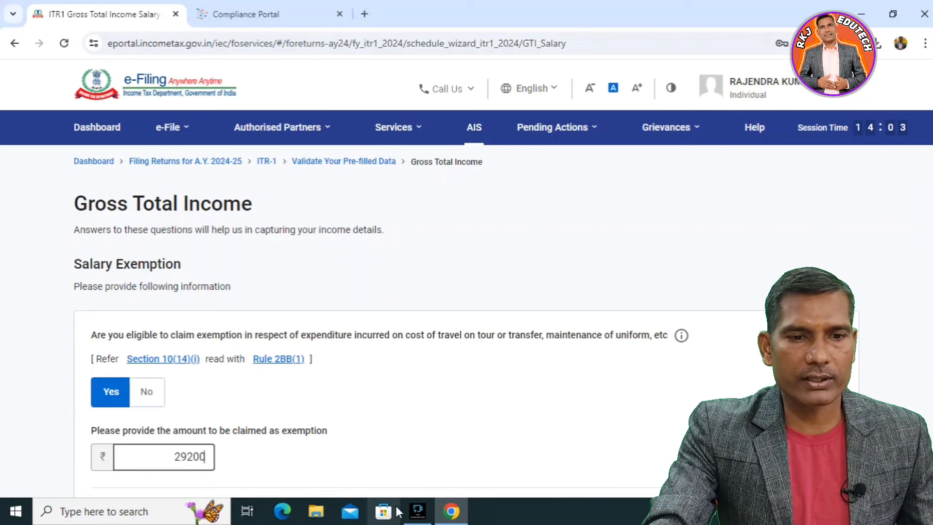
# Claim an exemption of 12240 rupees for Special Compensatory, Children Education and Hostel Allowance under Section 10(14)(ii).
pyautogui.scroll(-5, 396, 456)
pyautogui.click(114, 330)
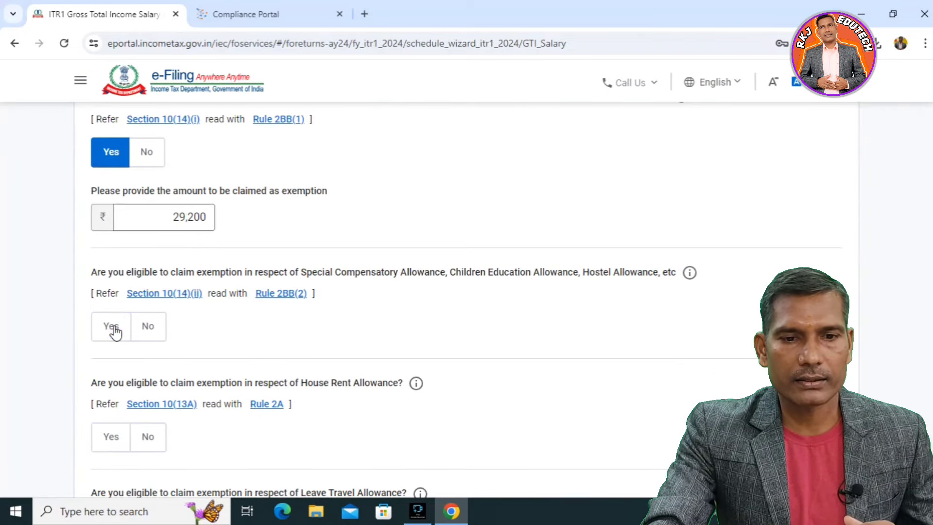
pyautogui.click(115, 331)
pyautogui.scroll(1, 424, 308)
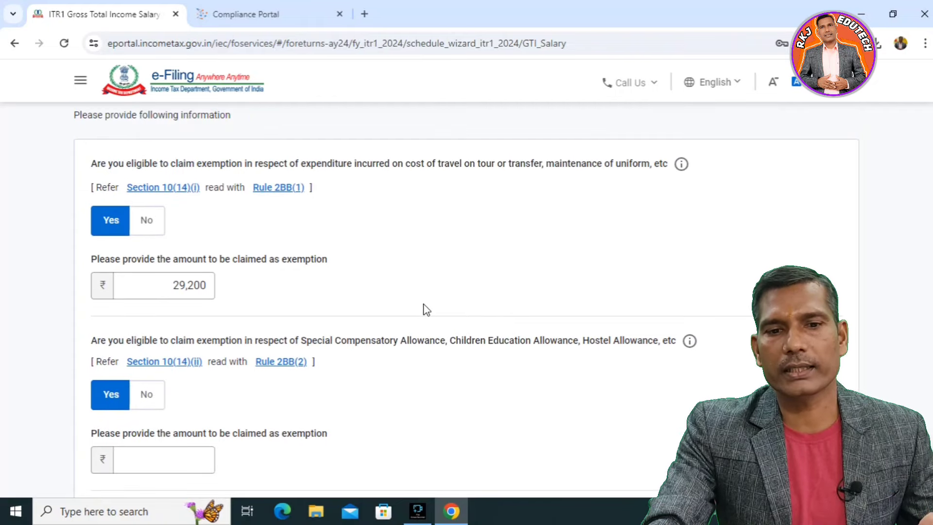
pyautogui.scroll(-5, 471, 282)
pyautogui.scroll(1, 262, 315)
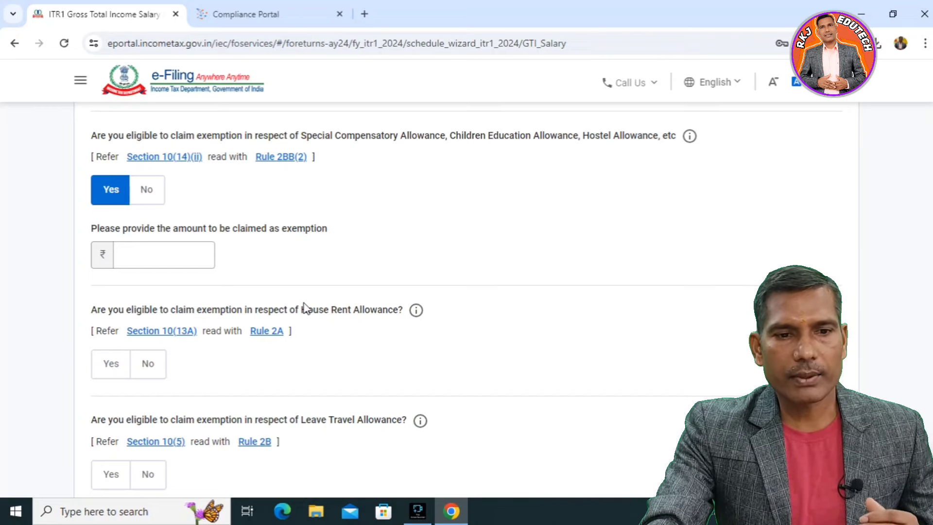
pyautogui.click(180, 259)
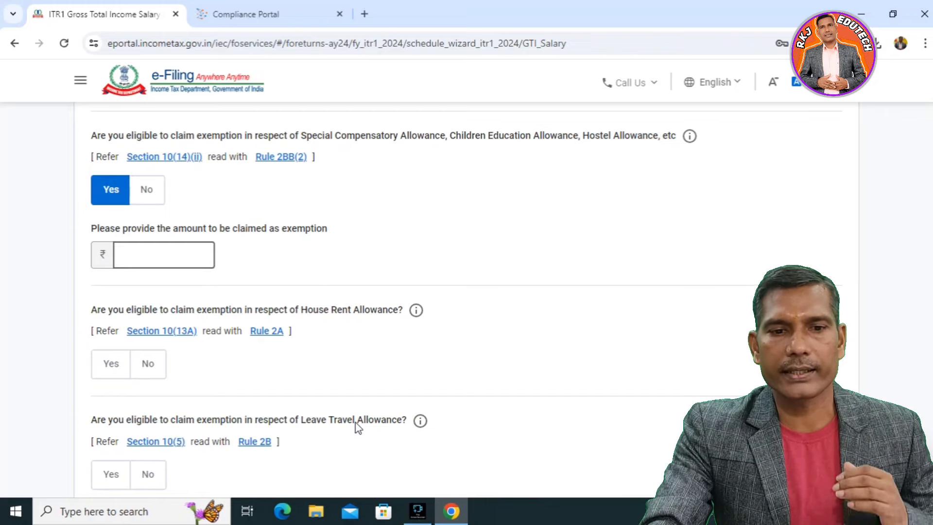
pyautogui.write('12')
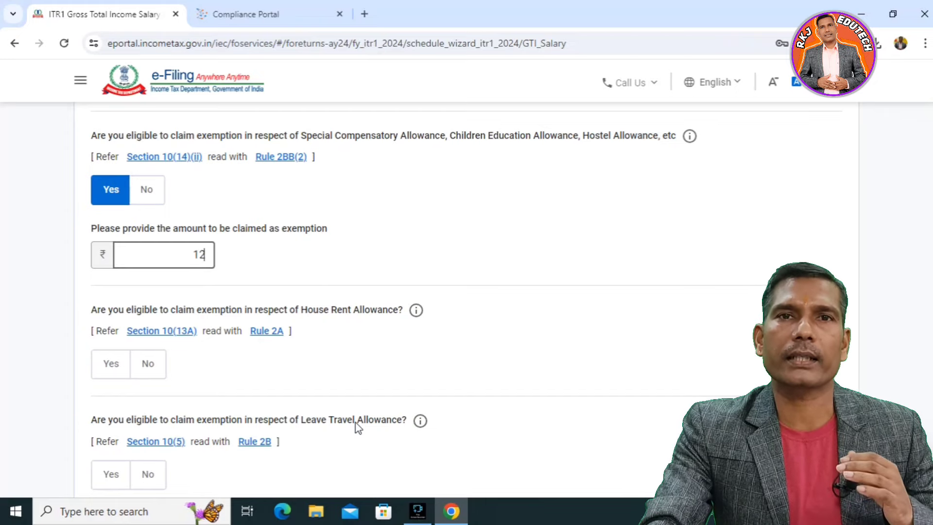
pyautogui.write('402')
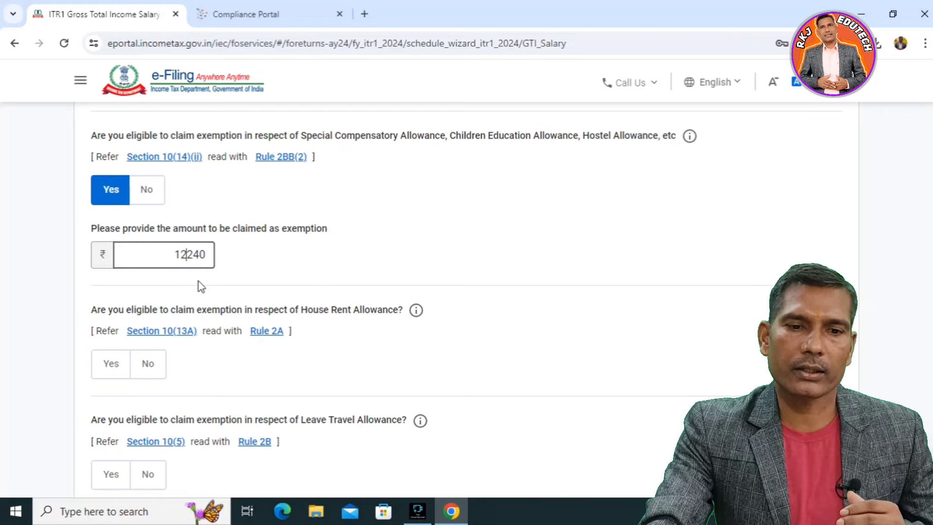
# Claim a House Rent Allowance exemption of 96000 rupees under Section 10(13A).
pyautogui.click(113, 364)
pyautogui.click(166, 431)
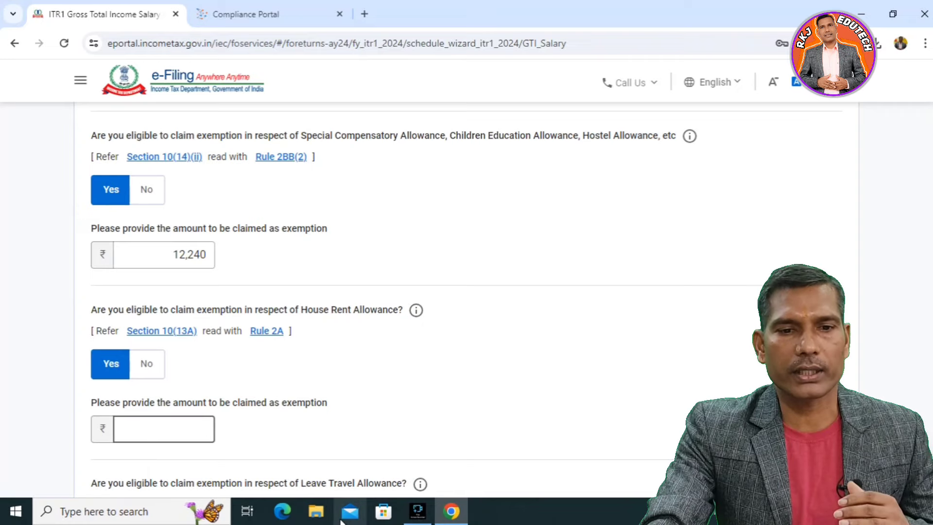
pyautogui.write('96')
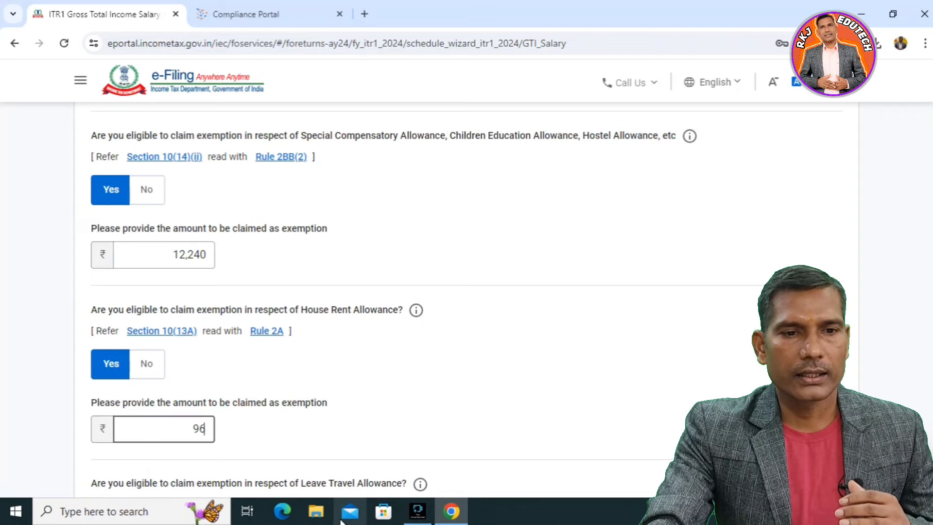
pyautogui.write('000')
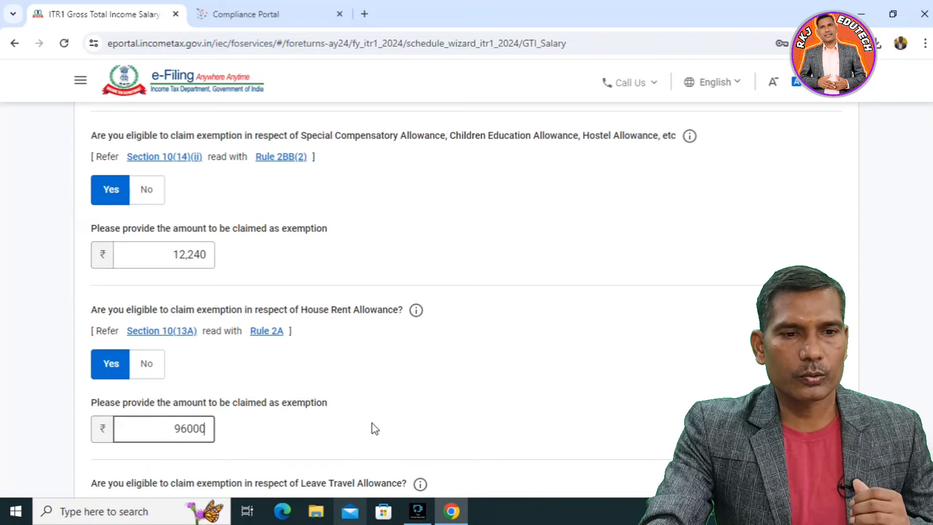
# Claim a Leave Travel Allowance exemption of 9000 rupees under Section 10(5).
pyautogui.scroll(-5, 90, 196)
pyautogui.click(111, 265)
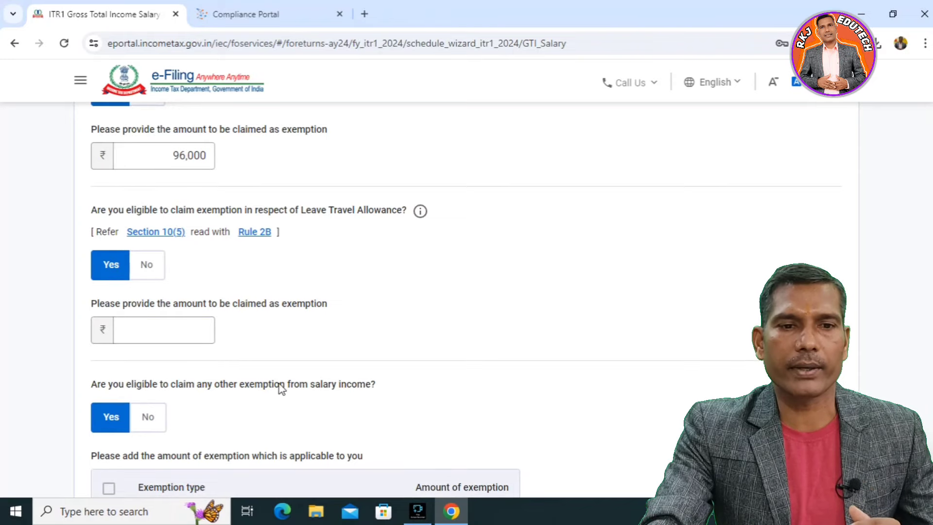
pyautogui.click(167, 321)
pyautogui.write('900')
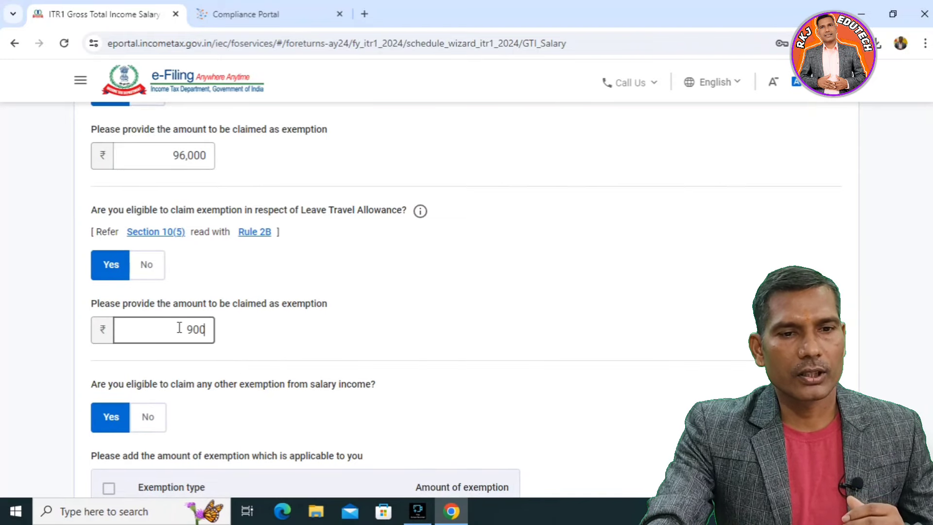
pyautogui.write('0')
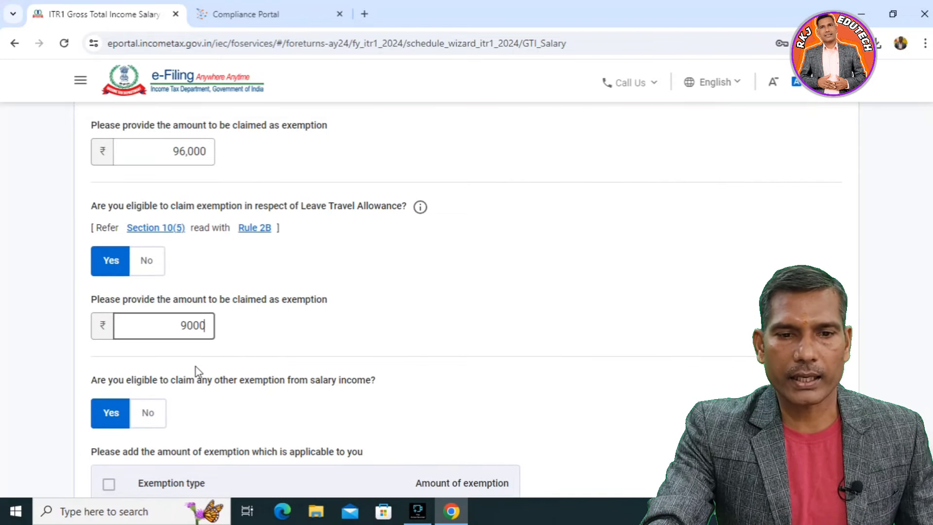
# Review the full list of other salary exemption types without selecting any and continue to the income source verification.
pyautogui.scroll(-4, 197, 375)
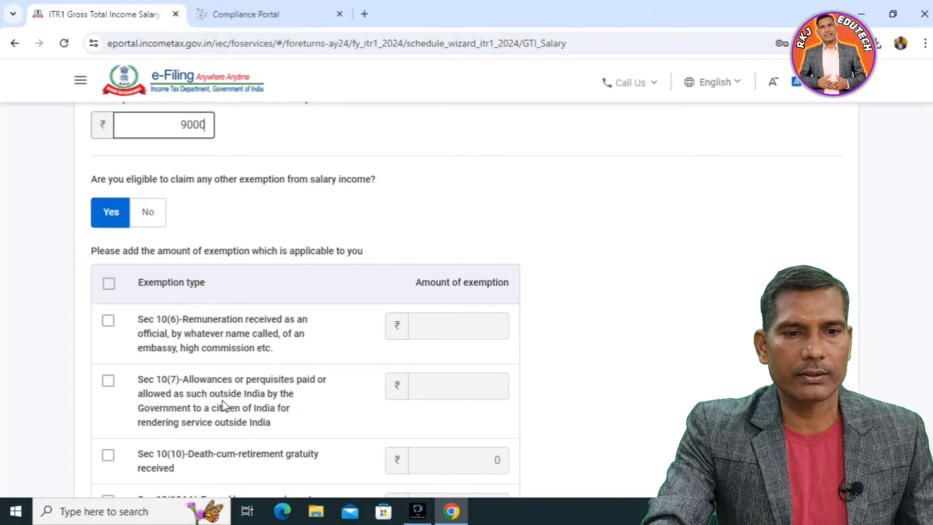
pyautogui.scroll(-3, 222, 398)
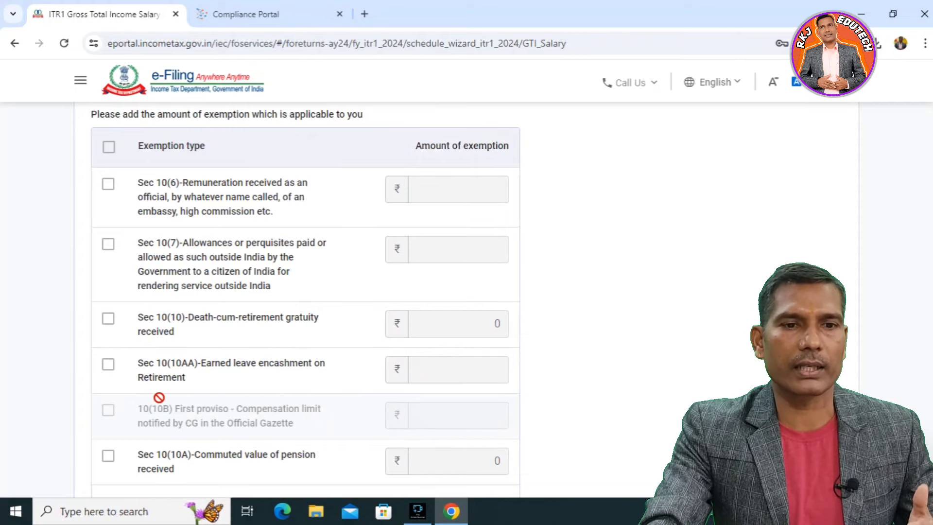
pyautogui.scroll(-2, 223, 419)
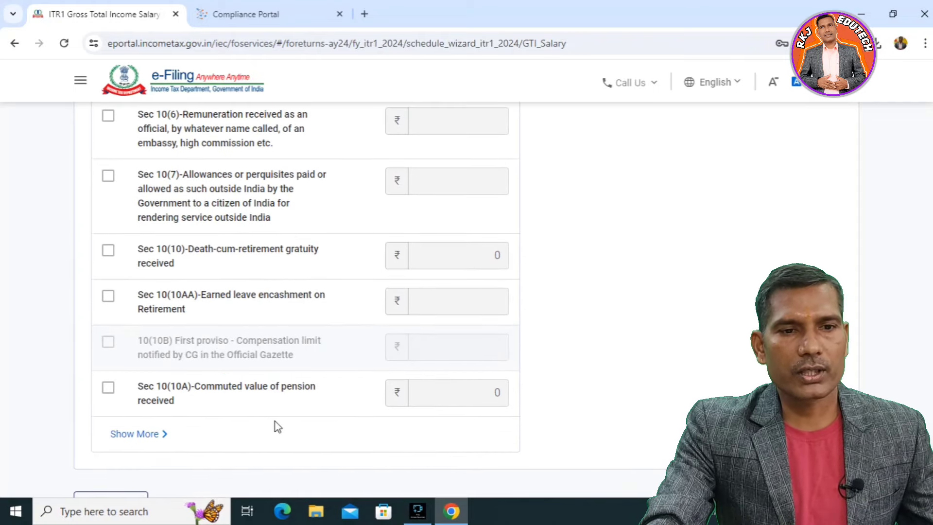
pyautogui.scroll(-5, 243, 437)
pyautogui.click(147, 242)
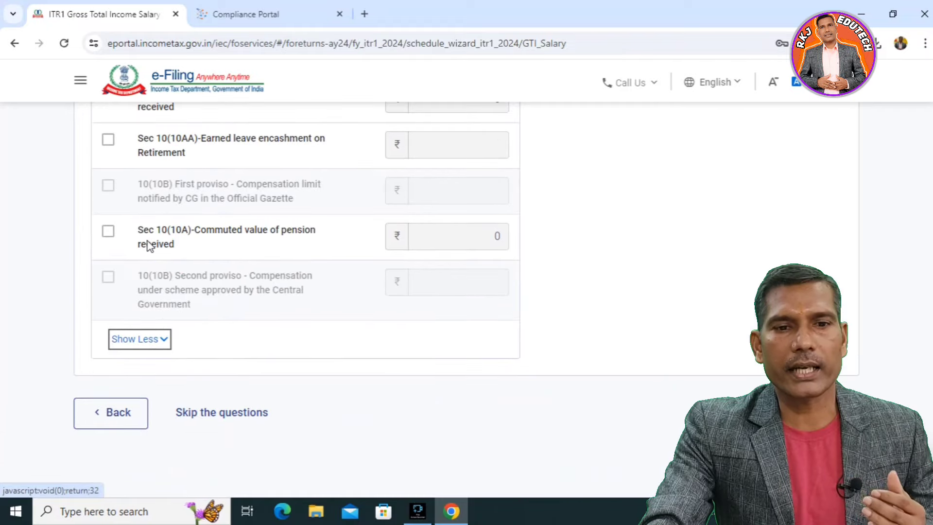
pyautogui.scroll(-3, 251, 266)
pyautogui.scroll(9, 250, 267)
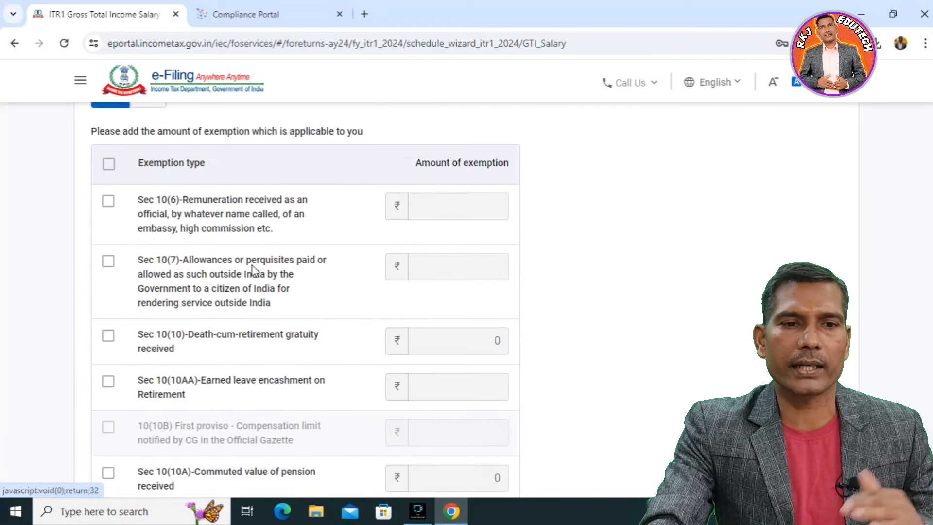
pyautogui.scroll(-7, 508, 306)
pyautogui.click(812, 383)
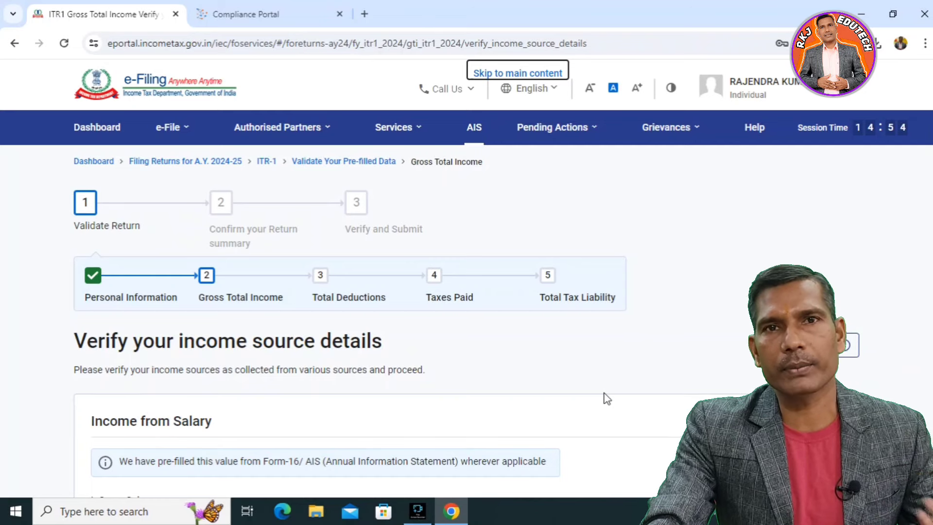
# Review the Income from Salary and Income from House Property sections of the income source details.
pyautogui.scroll(-2, 606, 398)
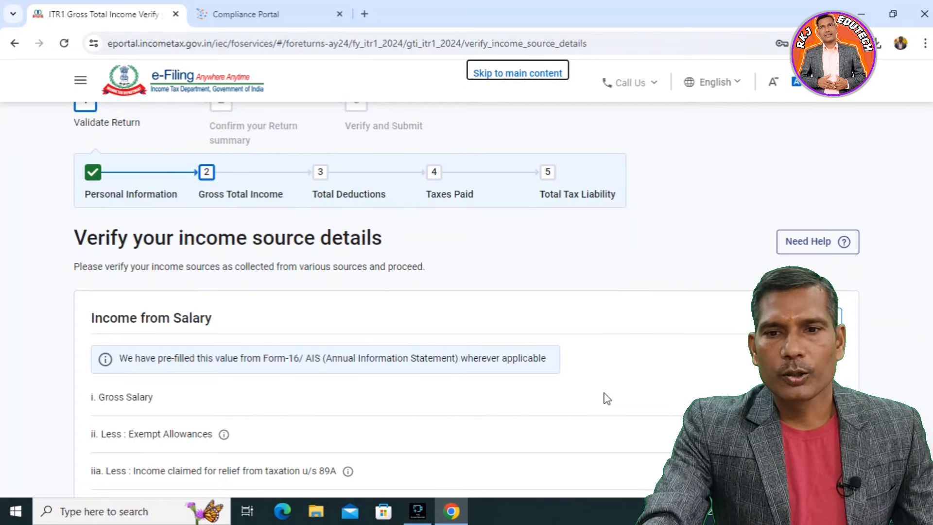
pyautogui.scroll(-1, 609, 398)
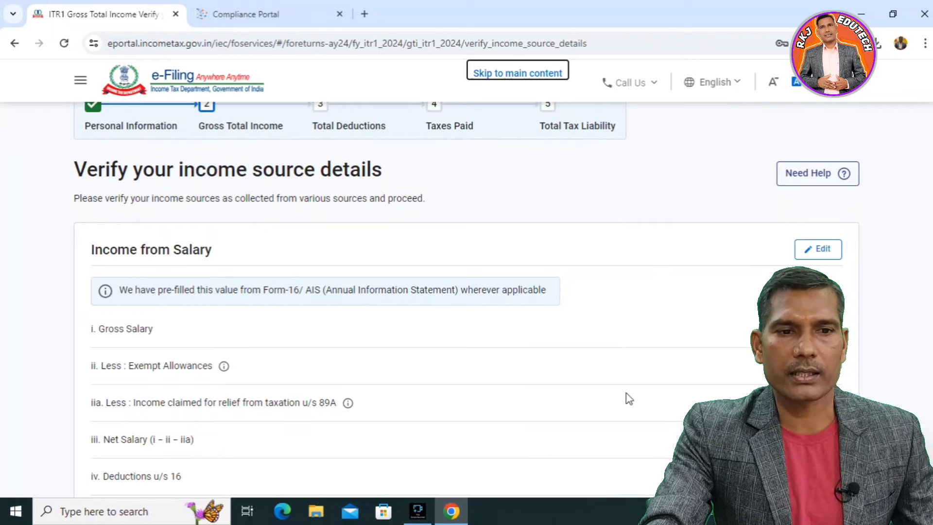
pyautogui.scroll(-2, 777, 315)
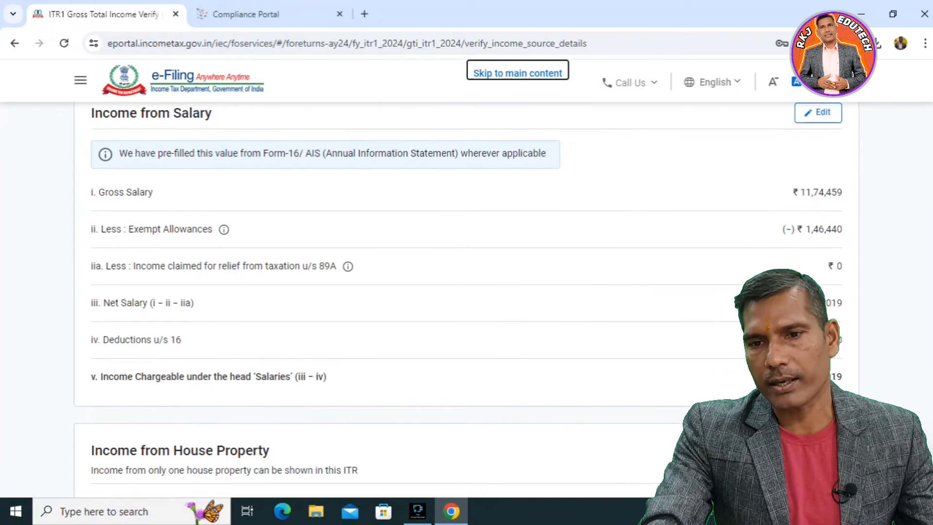
pyautogui.scroll(-6, 457, 301)
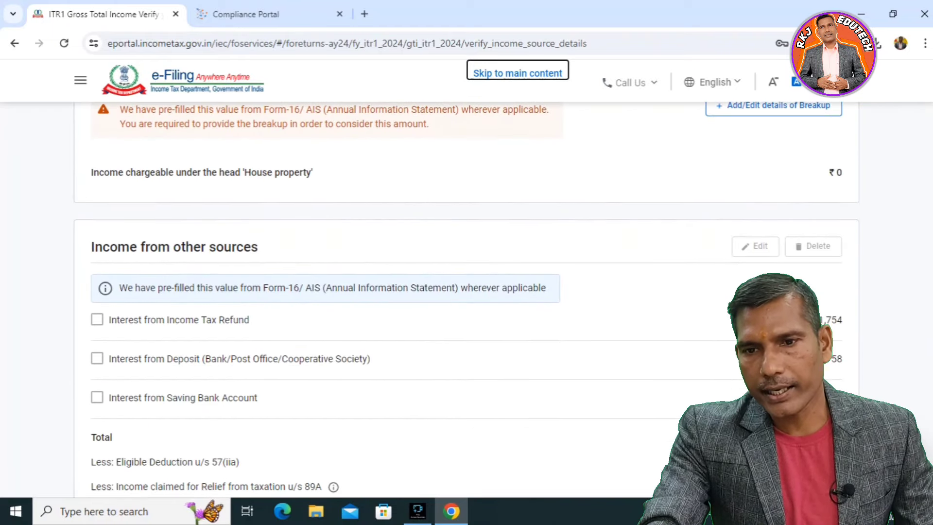
pyautogui.scroll(9, 457, 302)
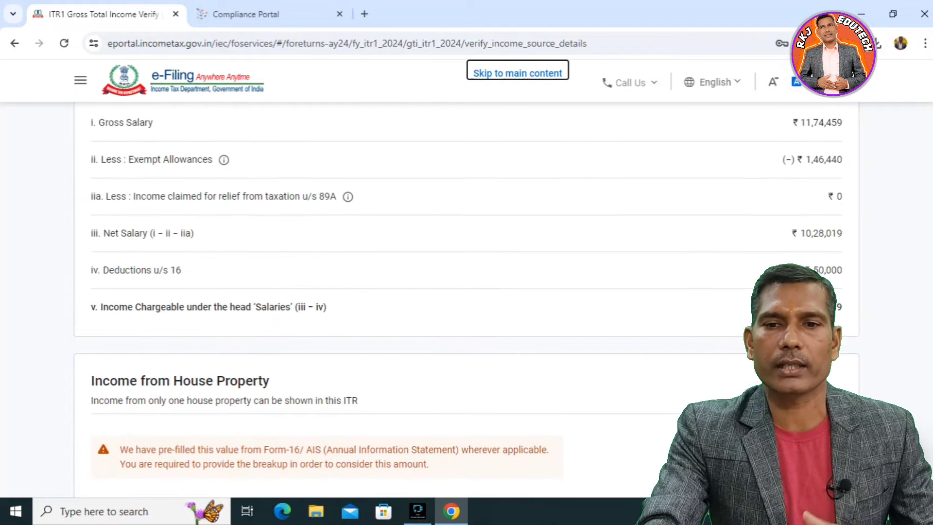
pyautogui.scroll(-2, 457, 301)
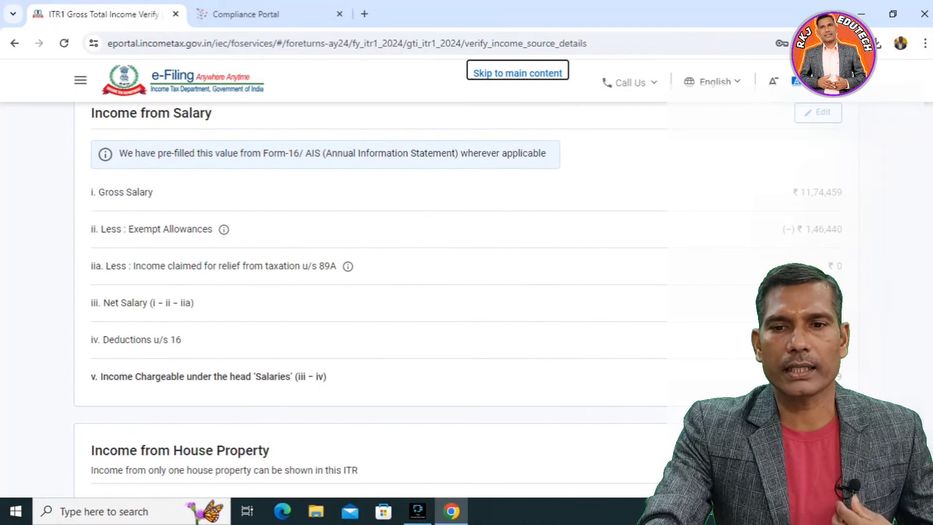
pyautogui.scroll(-5, 457, 301)
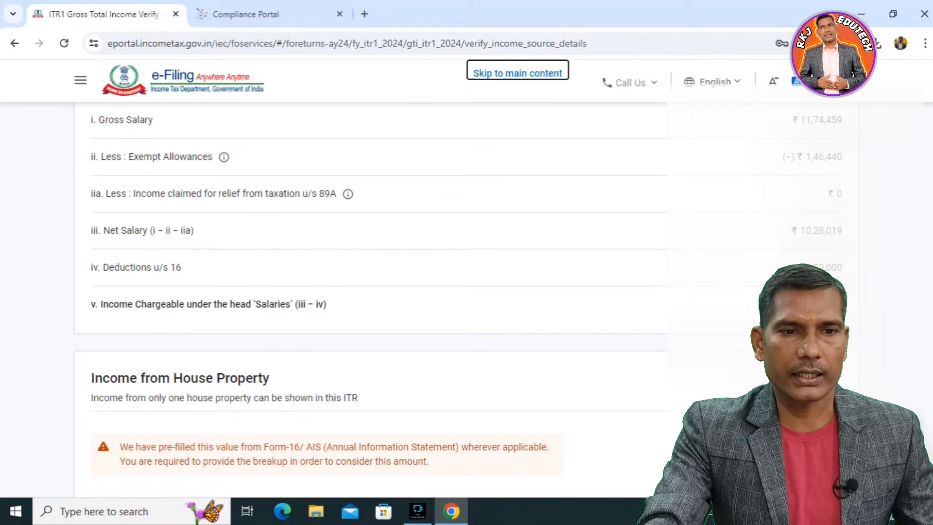
pyautogui.scroll(-1, 458, 301)
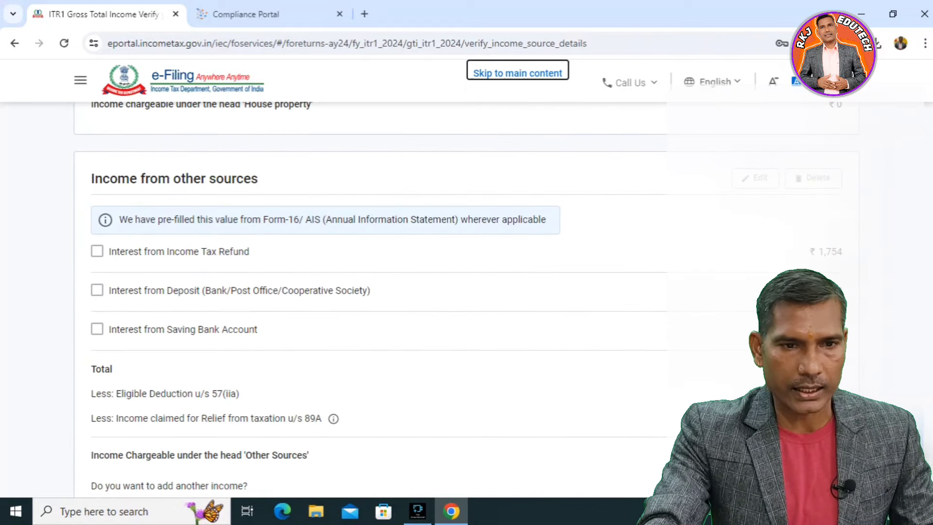
pyautogui.scroll(7, 458, 301)
pyautogui.scroll(-4, 458, 301)
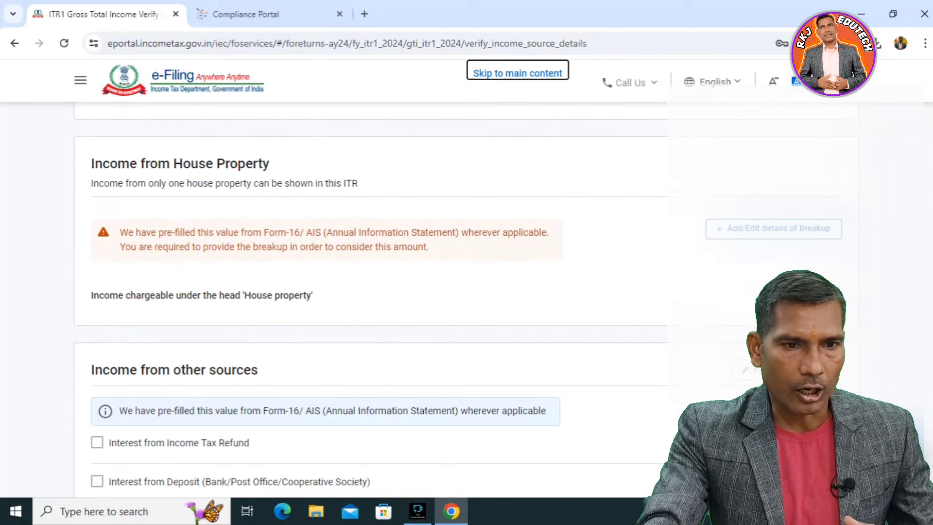
pyautogui.scroll(-1, 457, 301)
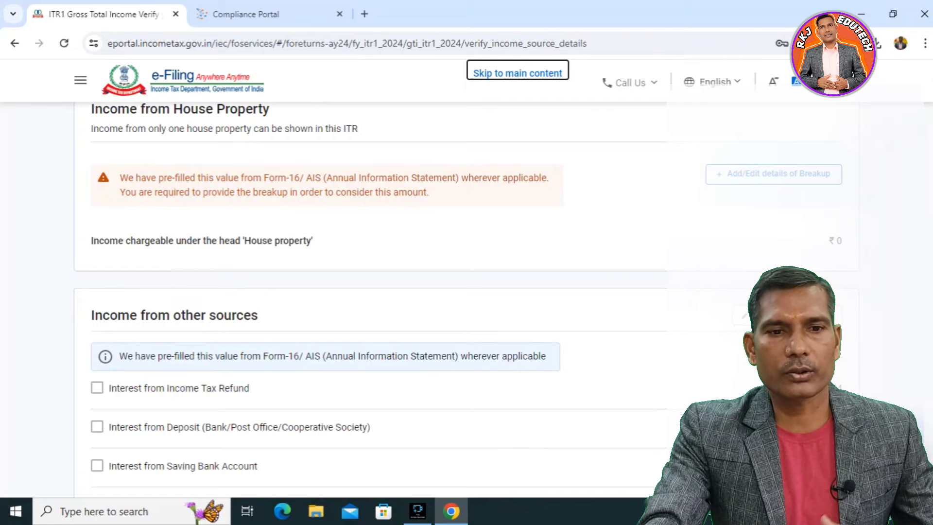
# Check the income from other sources, Gross Total Income and Exempt Income, and confirm the Gross Total Income section.
pyautogui.scroll(-5, 458, 301)
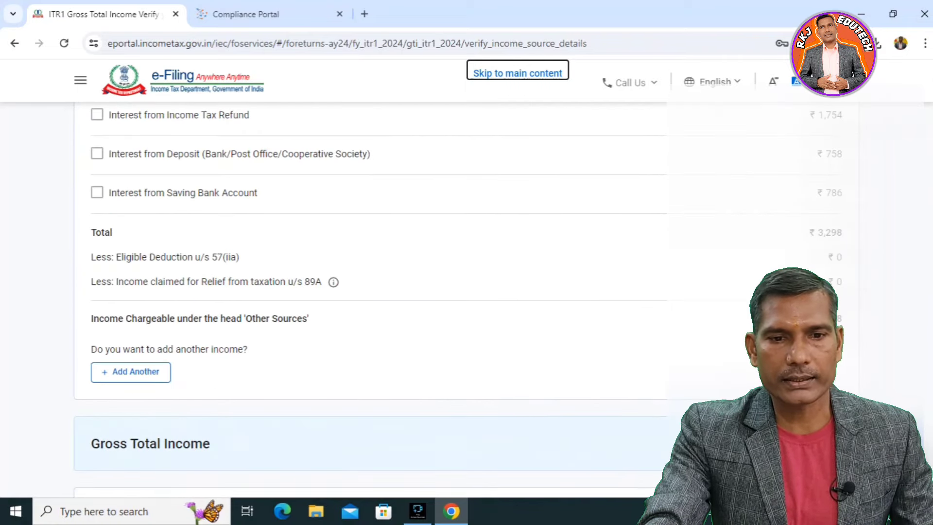
pyautogui.scroll(4, 457, 302)
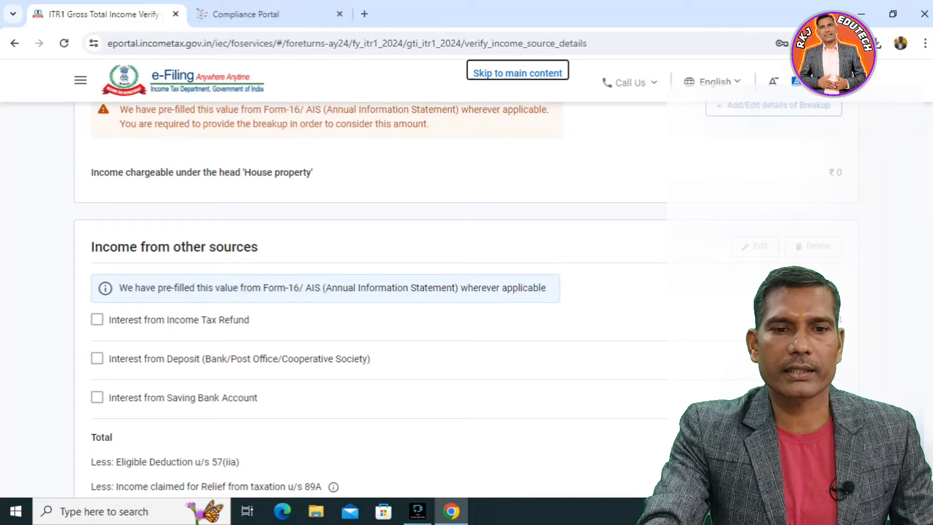
pyautogui.scroll(-5, 457, 301)
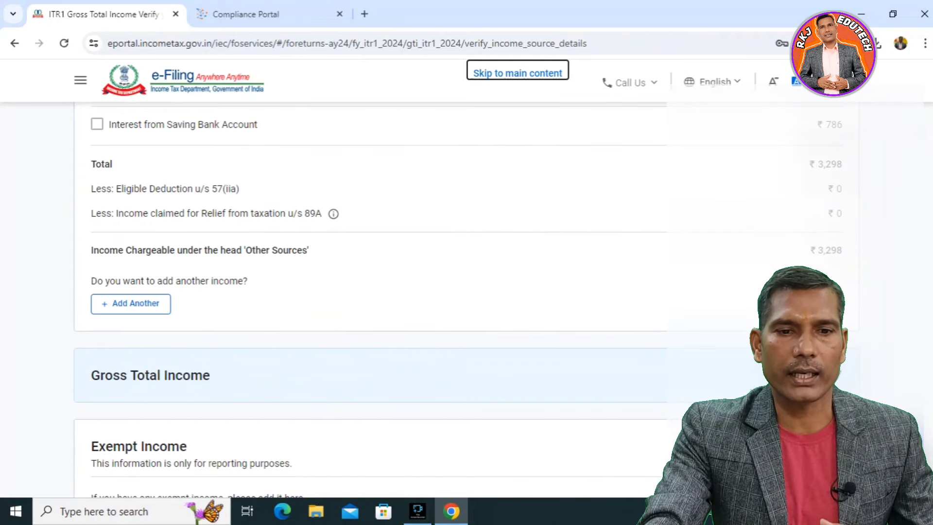
pyautogui.scroll(3, 458, 301)
pyautogui.scroll(-3, 458, 301)
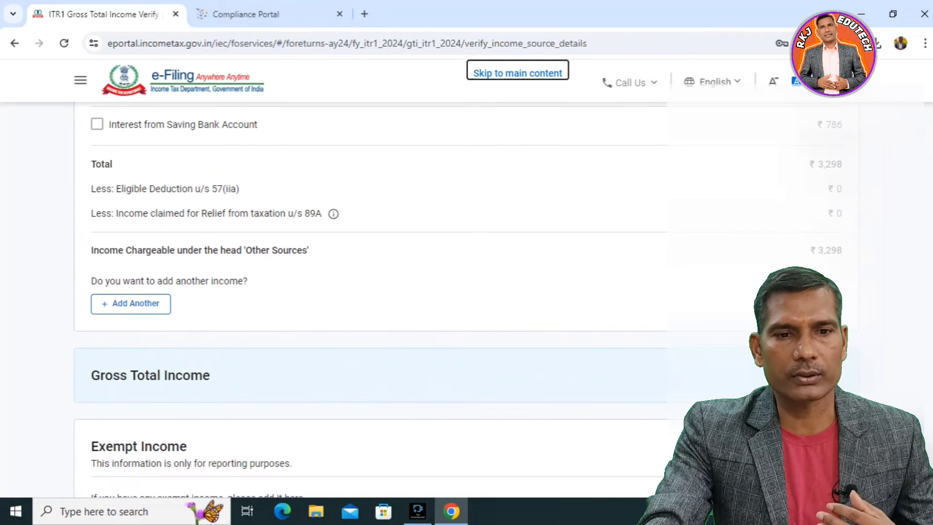
pyautogui.scroll(3, 458, 301)
pyautogui.scroll(-6, 457, 301)
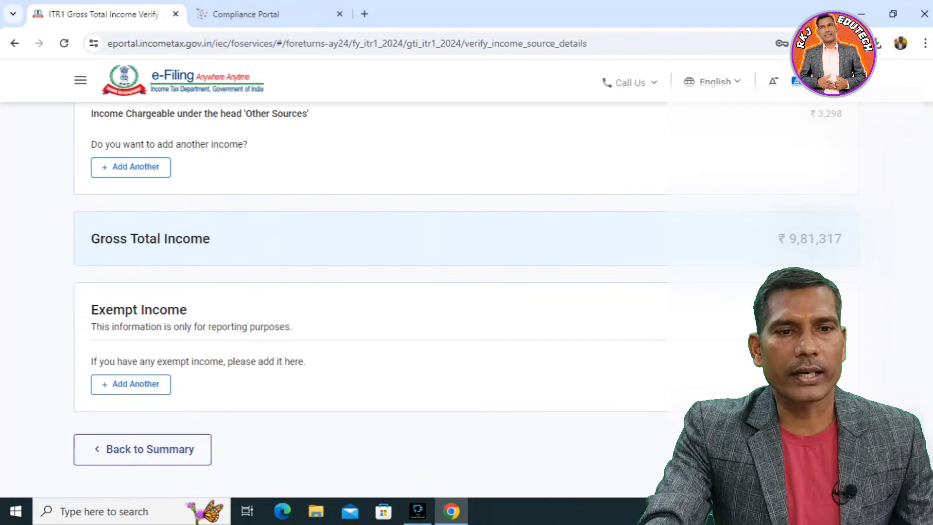
pyautogui.scroll(1, 457, 301)
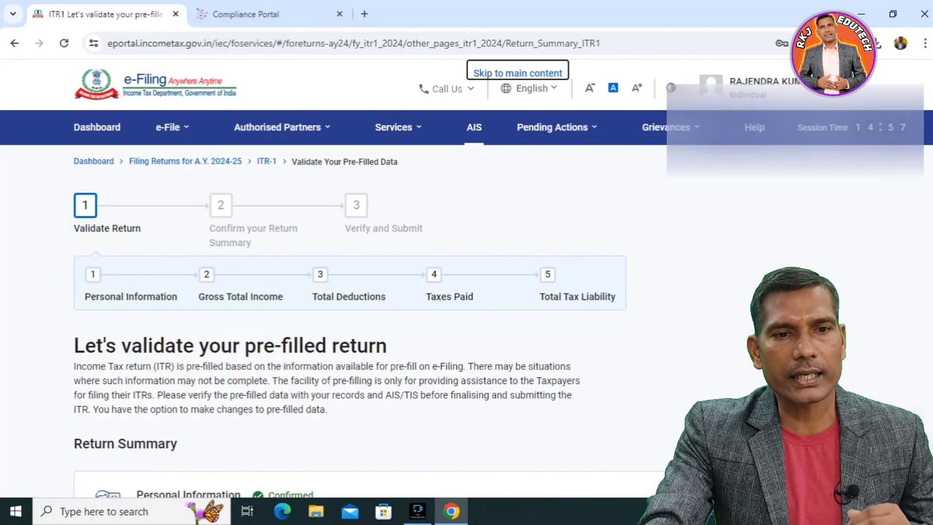
# Open Total Deductions and answer No to the donation and Section 80GGC political party contribution deductions.
pyautogui.scroll(-6, 541, 485)
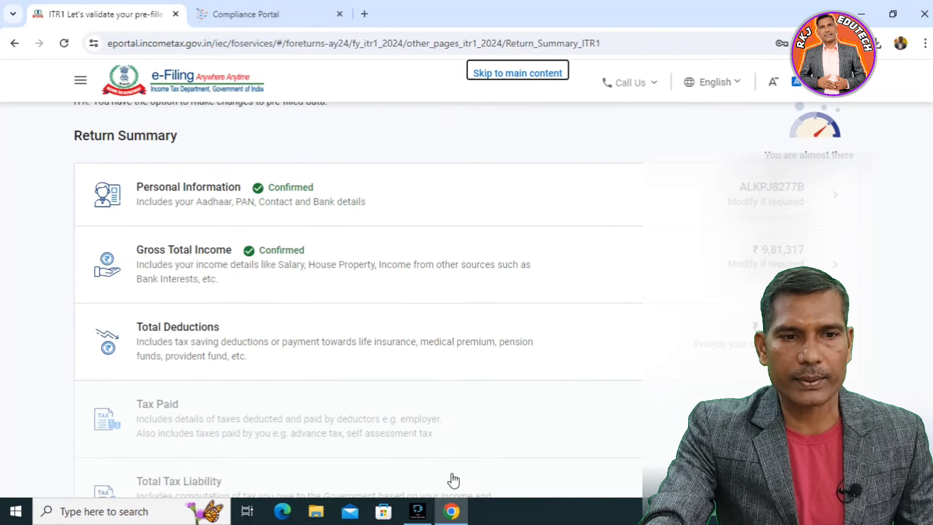
pyautogui.click(294, 340)
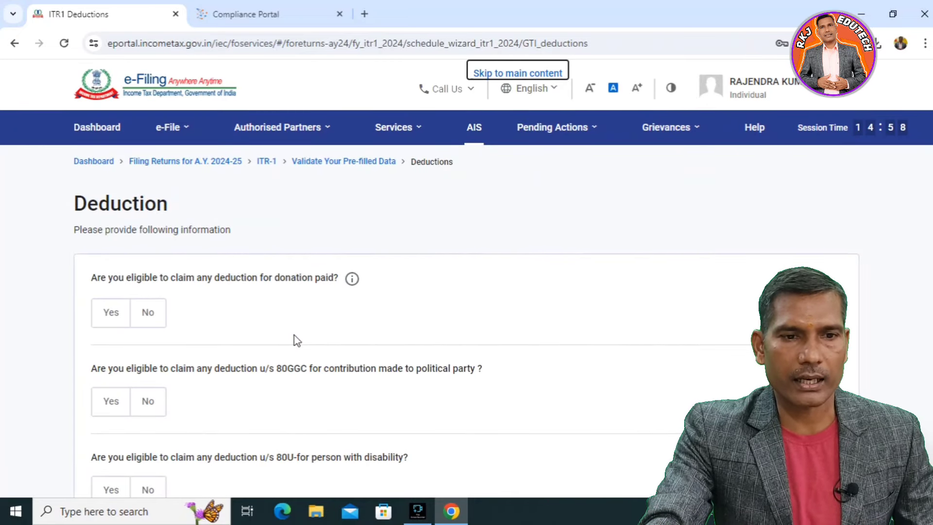
pyautogui.click(147, 312)
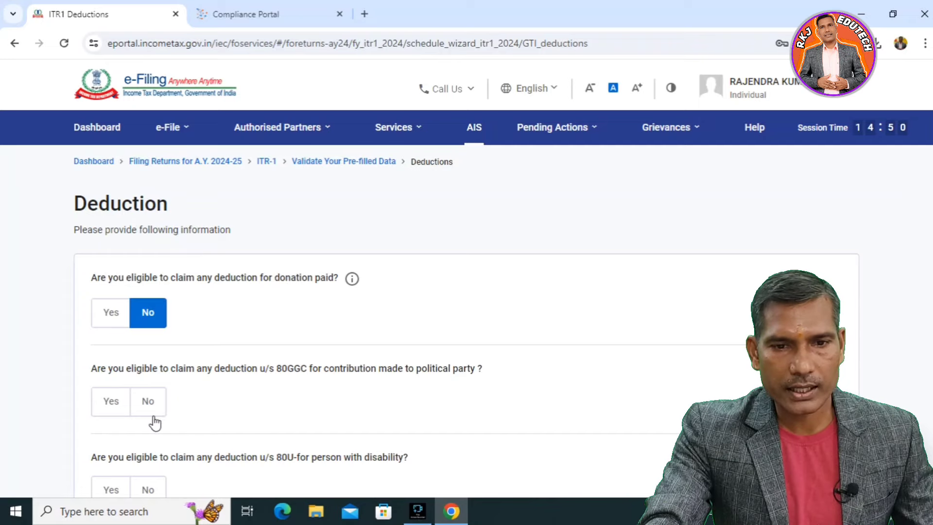
pyautogui.click(150, 403)
# Answer No to the deductions under 80U, 80DD and 80GG and for donations to scientific research or rural development.
pyautogui.scroll(-5, 159, 420)
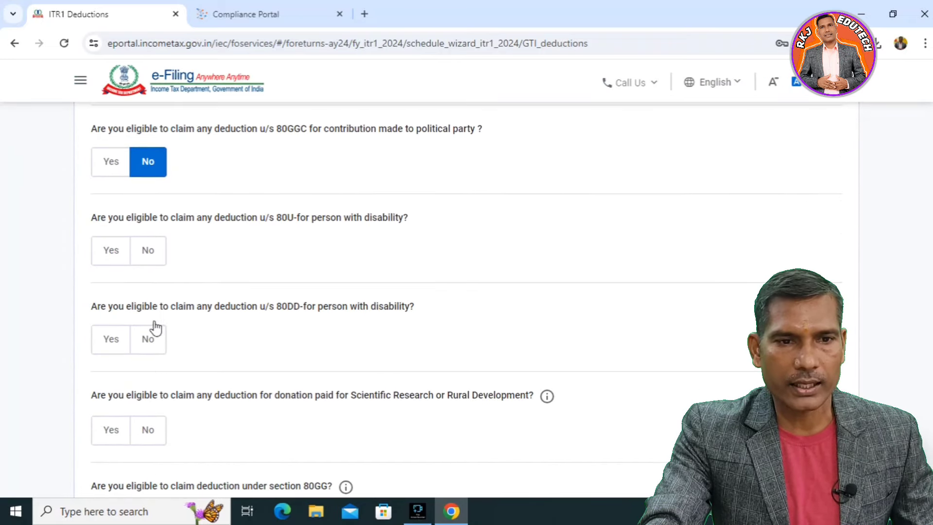
pyautogui.click(153, 262)
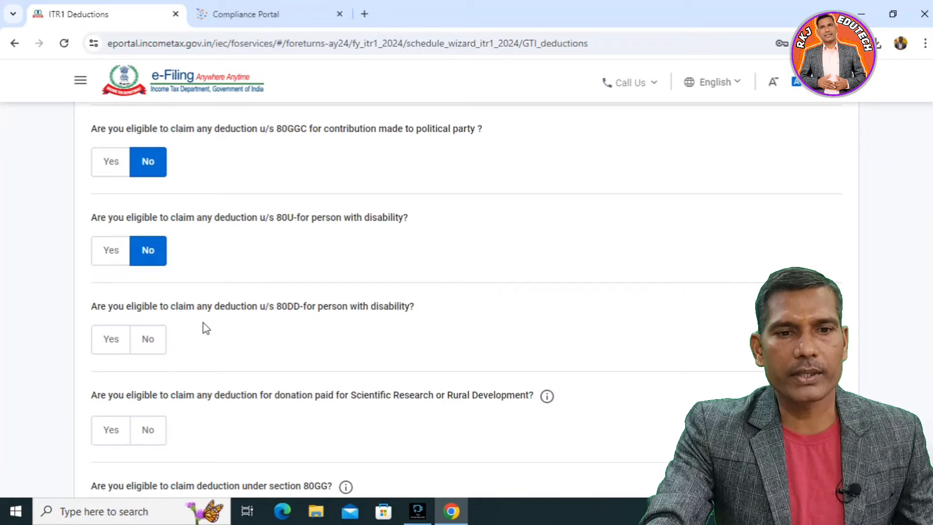
pyautogui.click(153, 350)
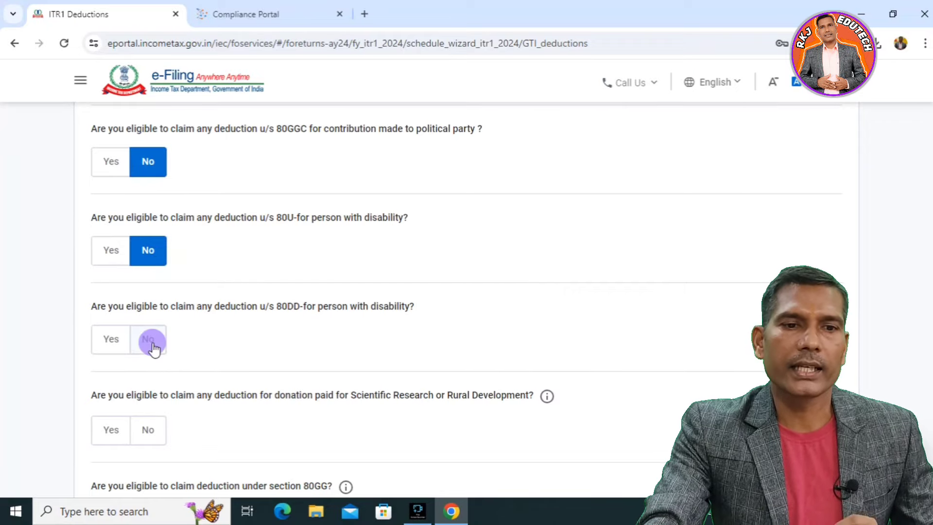
pyautogui.click(152, 431)
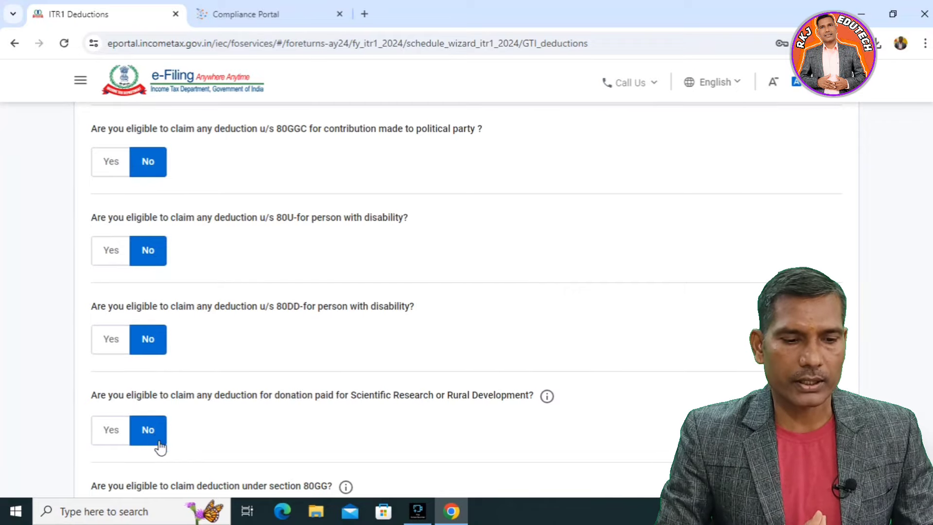
pyautogui.scroll(-3, 160, 440)
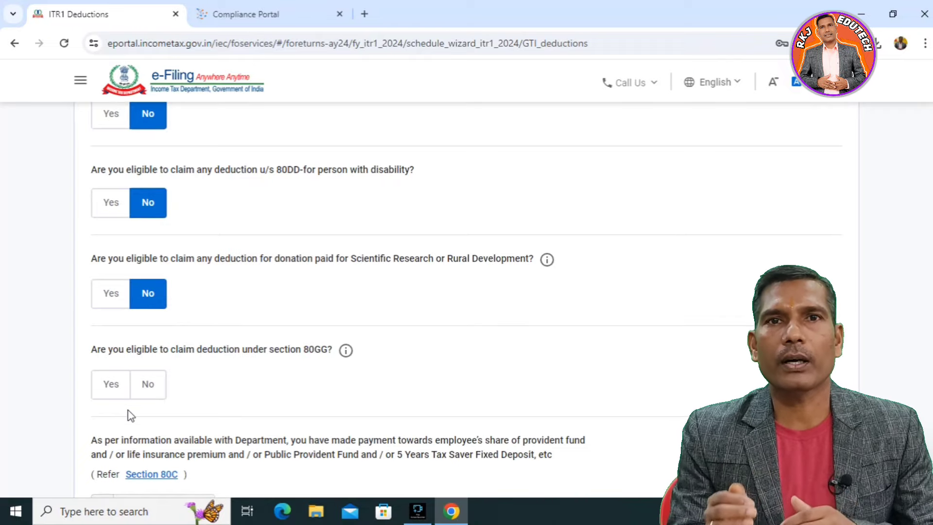
pyautogui.scroll(-1, 130, 412)
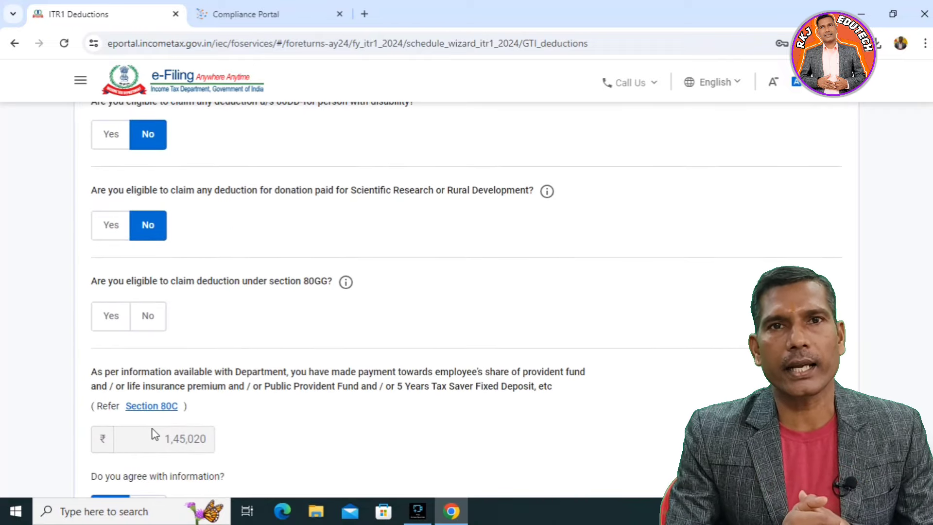
pyautogui.click(148, 316)
# Disagree with the pre-filled Section 80C payment information and enter 150000 rupees instead.
pyautogui.scroll(-2, 146, 311)
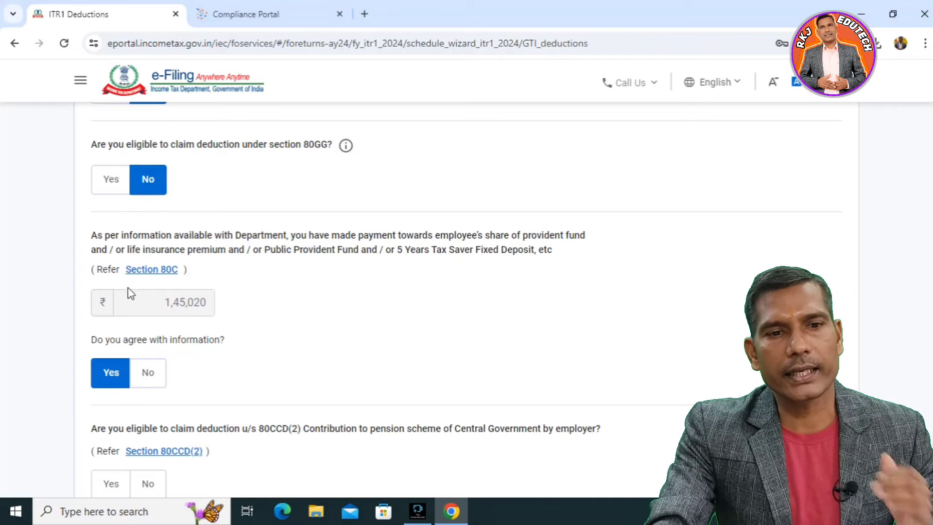
pyautogui.click(154, 377)
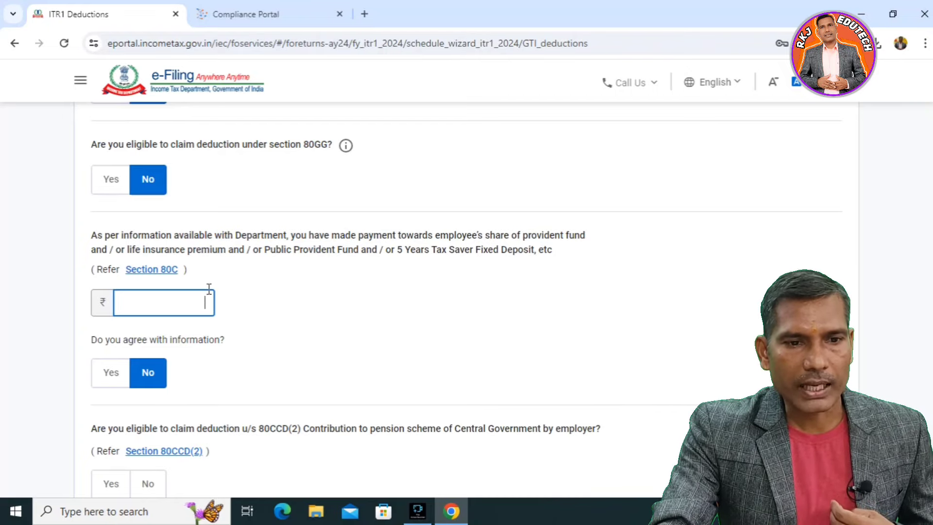
pyautogui.click(184, 306)
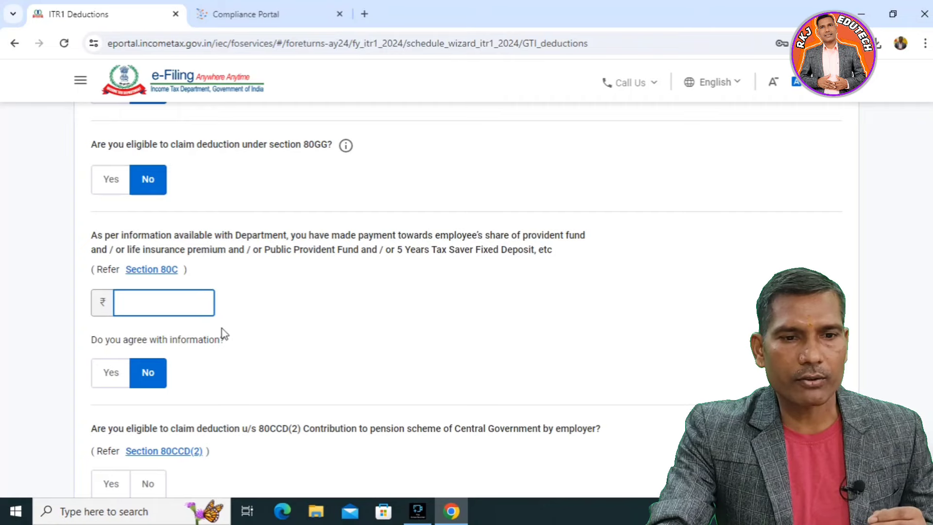
pyautogui.write('150000')
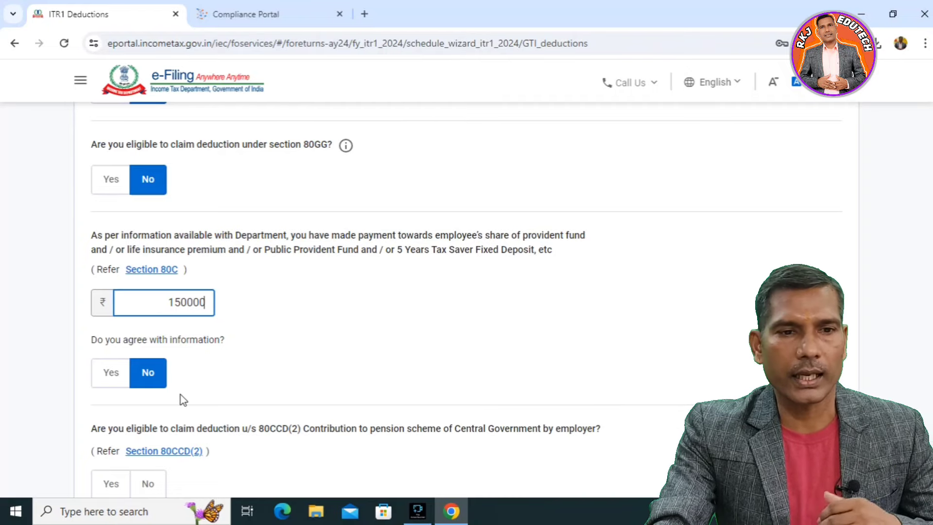
# Answer No to the Section 80CCD(2) employer pension contribution and Yes to the Section 80D medical insurance deduction.
pyautogui.scroll(-1, 150, 386)
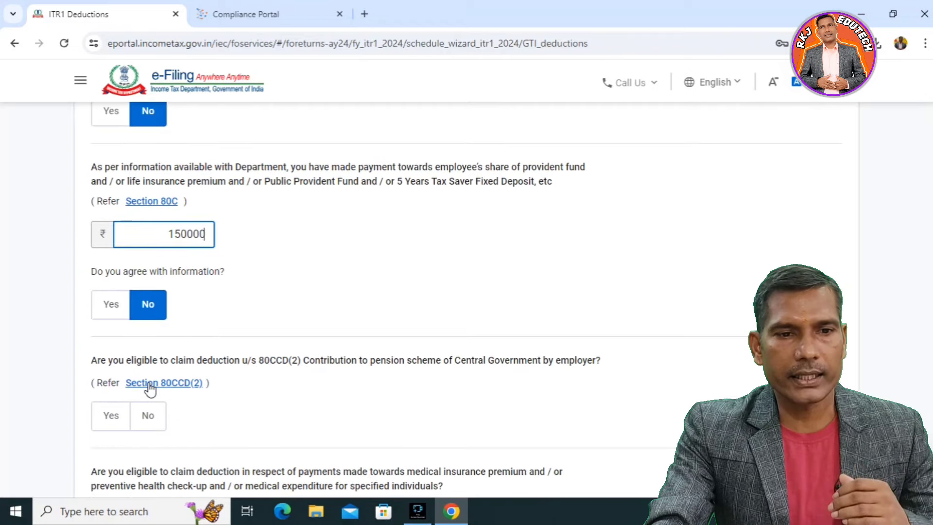
pyautogui.scroll(-2, 150, 386)
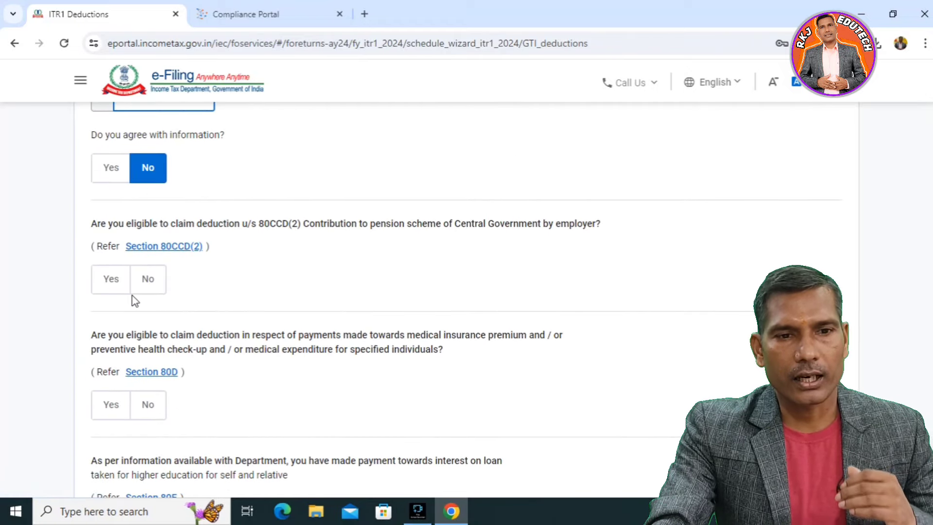
pyautogui.click(147, 279)
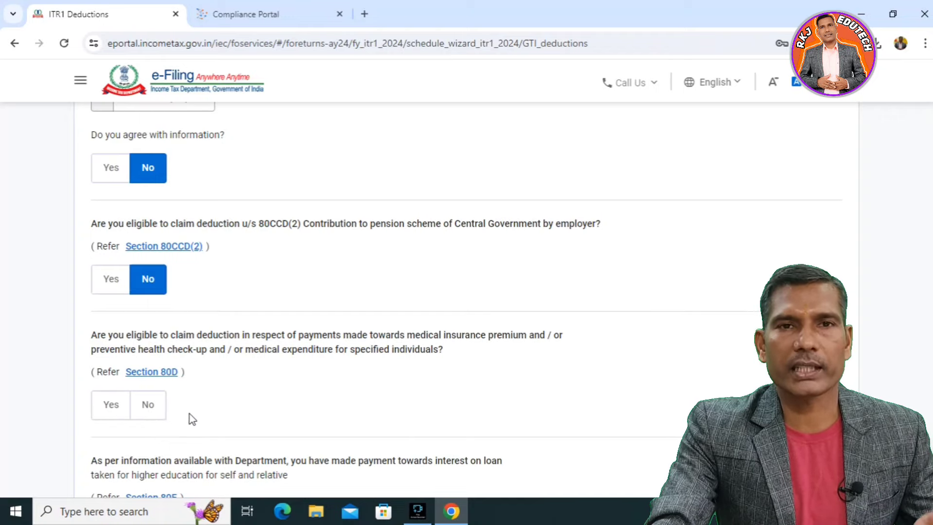
pyautogui.click(104, 406)
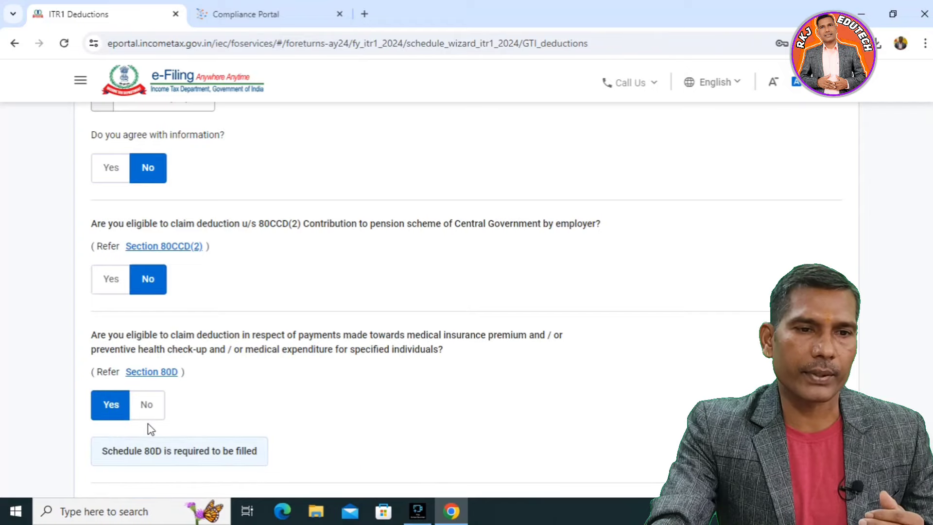
pyautogui.scroll(-4, 148, 424)
pyautogui.scroll(2, 127, 284)
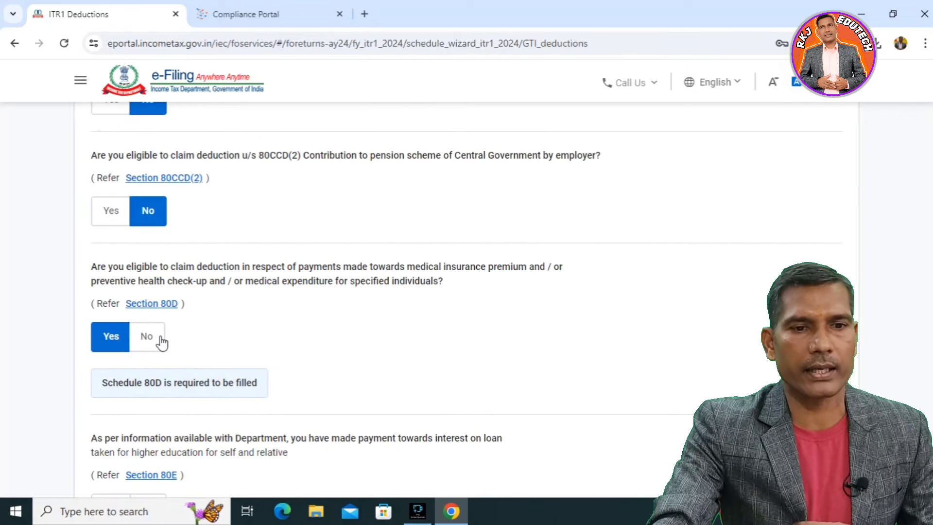
pyautogui.scroll(-3, 194, 410)
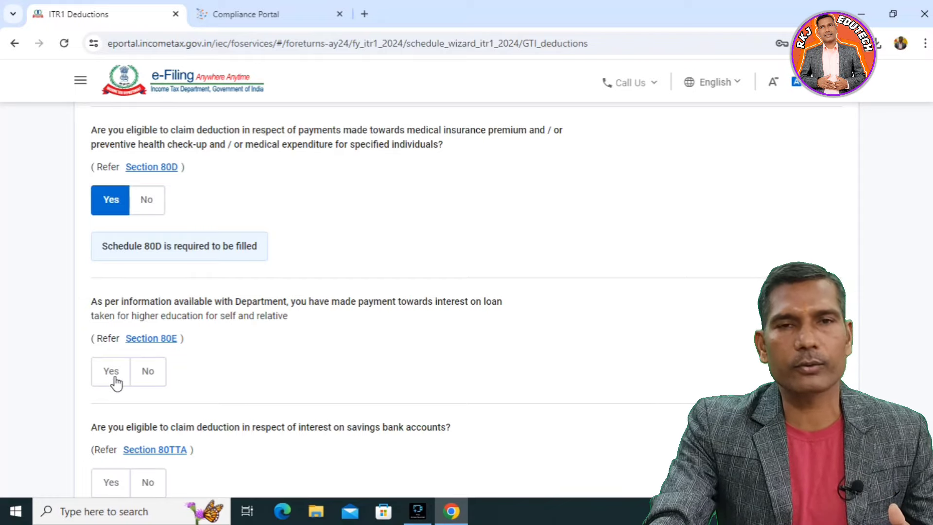
# Answer No to the Section 80E higher education loan interest and the Section 80TTA savings bank interest deductions.
pyautogui.click(147, 381)
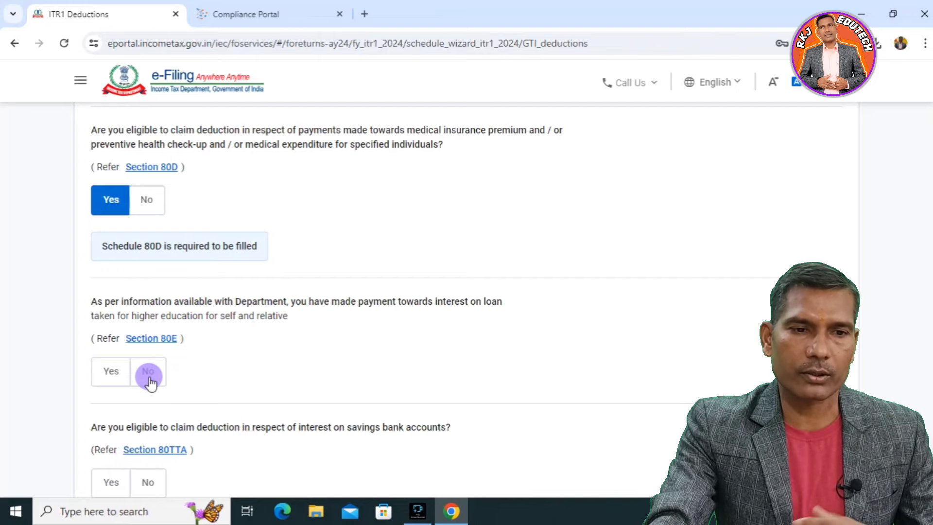
pyautogui.scroll(-3, 163, 428)
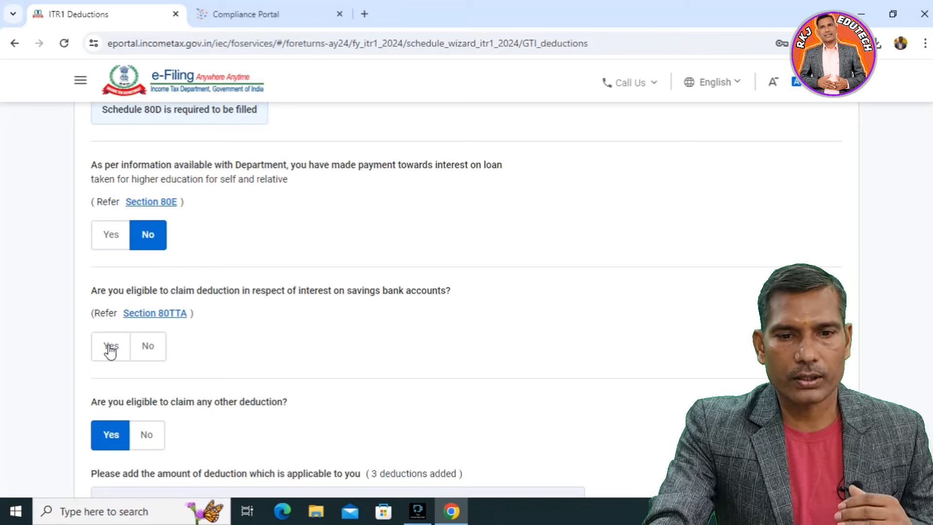
pyautogui.click(159, 350)
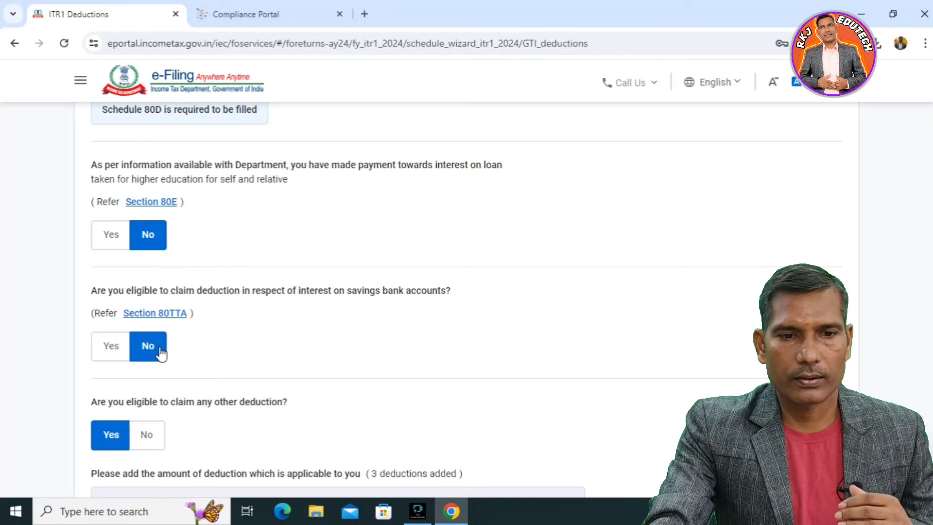
# Deselect the 80EE, 80EEA and 80EEB entries among the other deductions and continue to the deduction verification page.
pyautogui.scroll(-3, 178, 406)
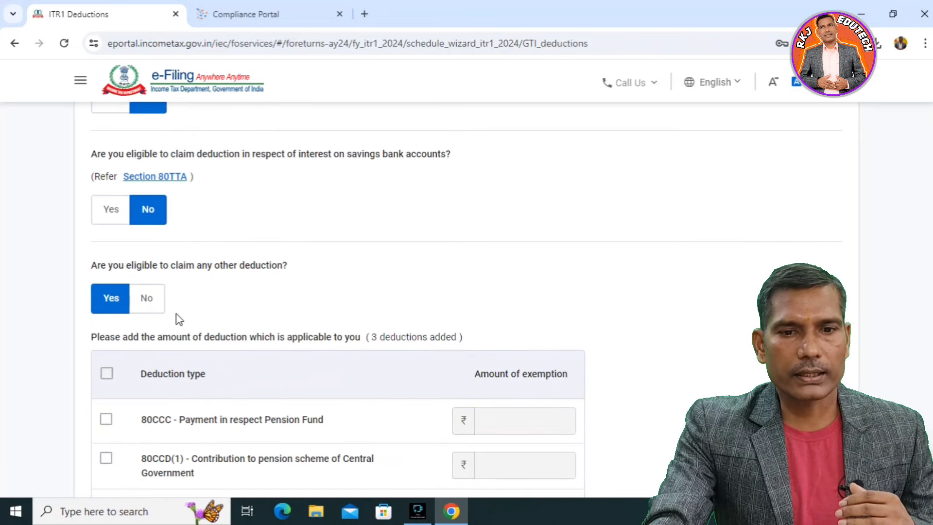
pyautogui.scroll(-4, 229, 398)
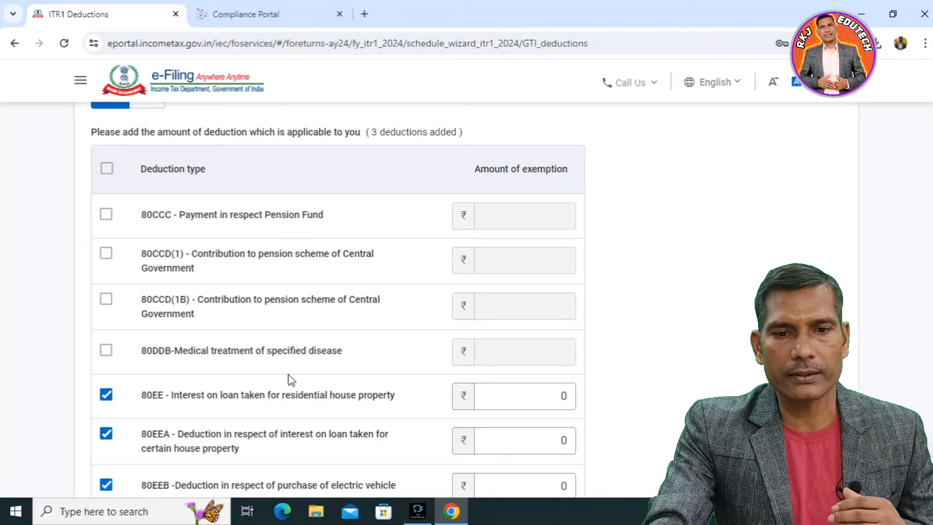
pyautogui.click(250, 395)
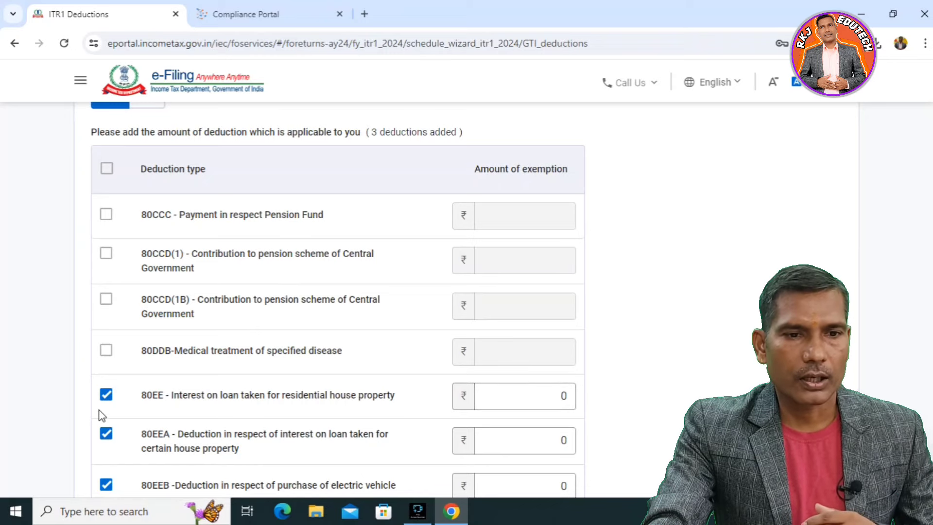
pyautogui.click(106, 394)
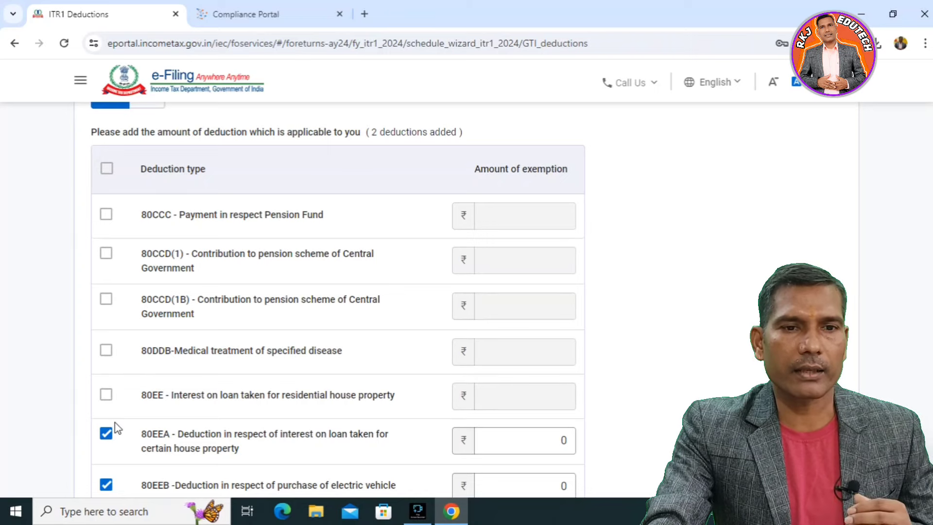
pyautogui.click(117, 440)
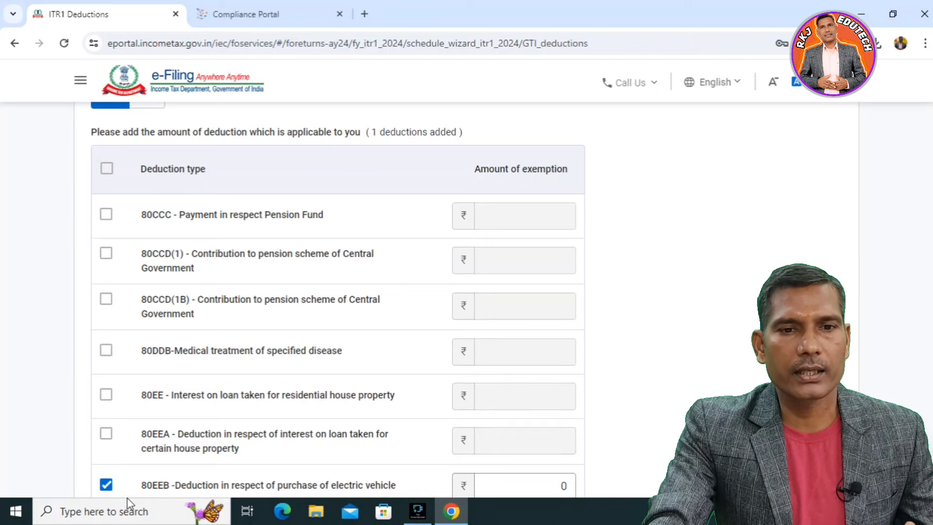
pyautogui.scroll(-3, 115, 417)
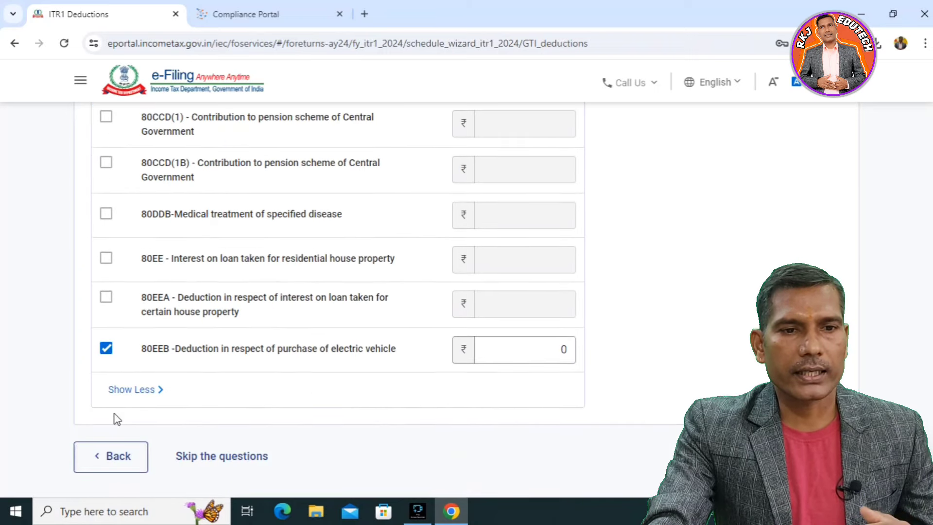
pyautogui.click(106, 348)
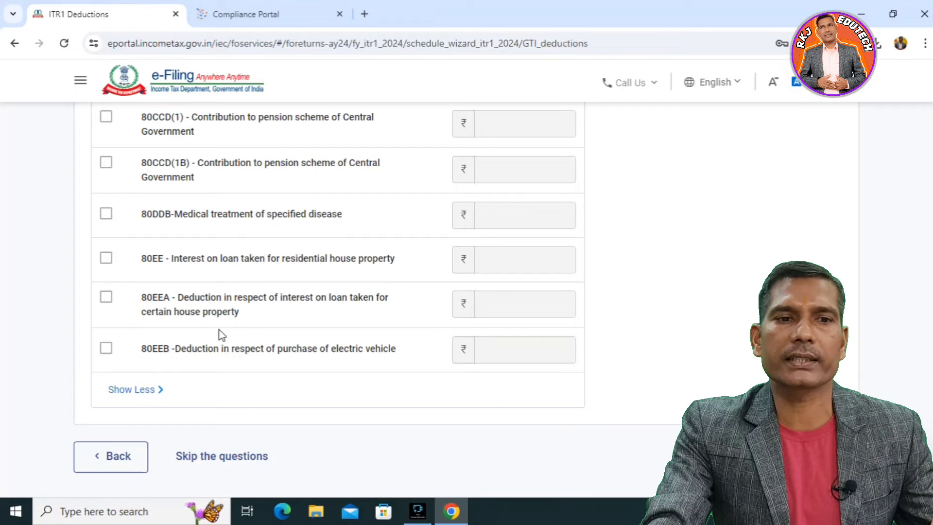
pyautogui.scroll(-3, 290, 337)
pyautogui.scroll(1, 293, 339)
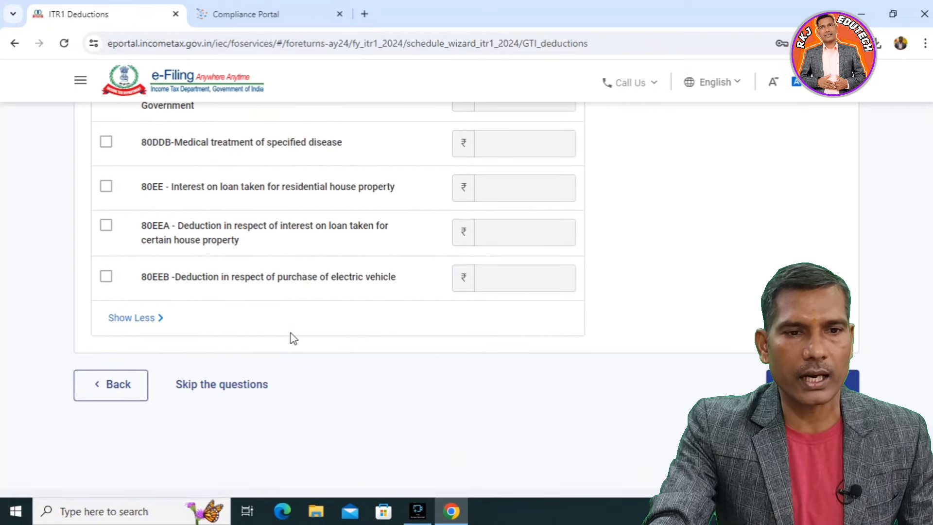
pyautogui.scroll(1, 293, 338)
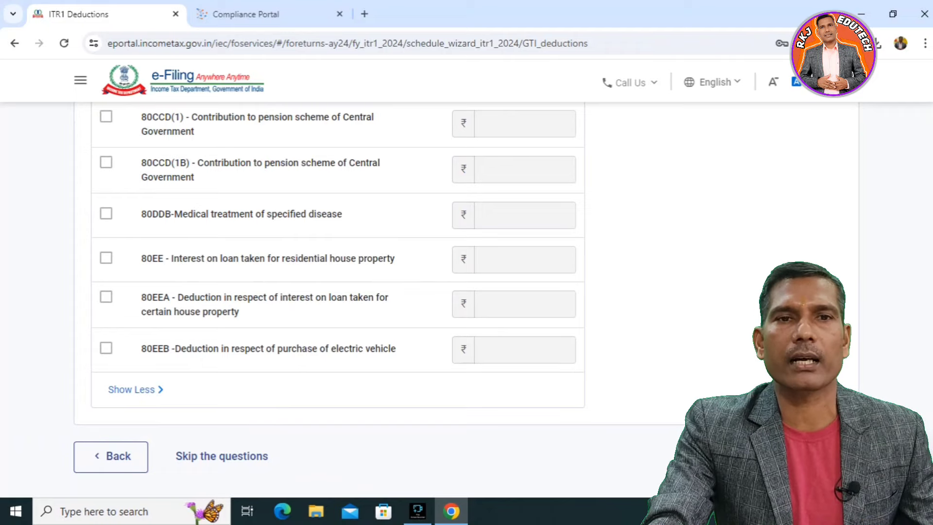
pyautogui.scroll(1, 337, 252)
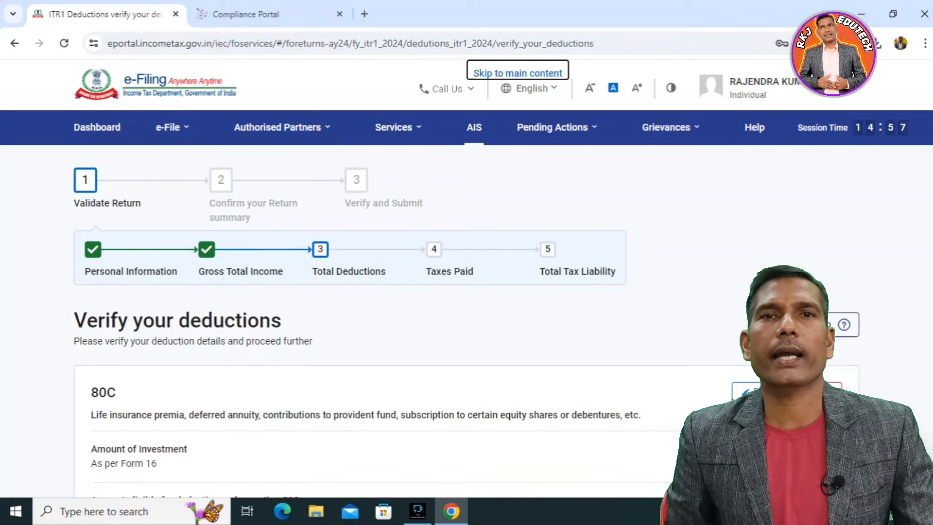
# Open the 80D deduction for editing and enter 5000 rupees as the preventive health checkup for self and family.
pyautogui.scroll(-3, 733, 381)
pyautogui.scroll(-3, 734, 381)
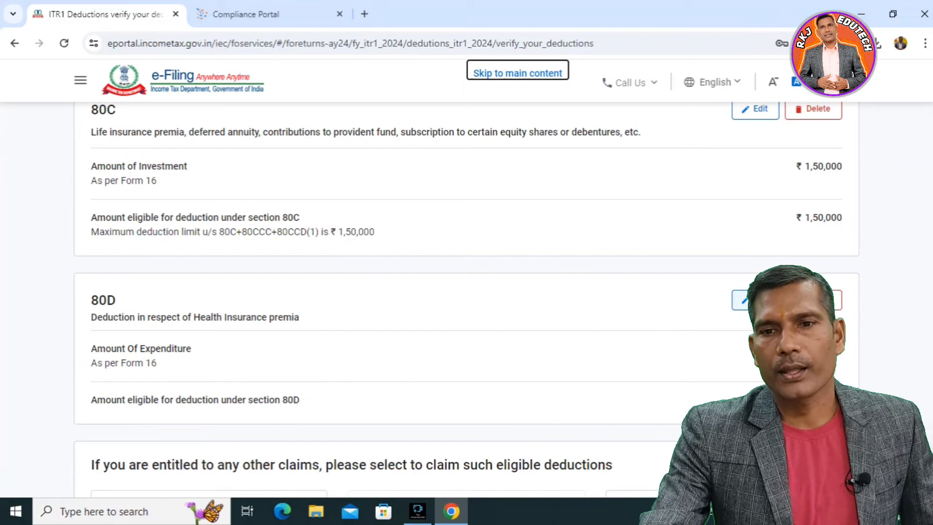
pyautogui.click(755, 300)
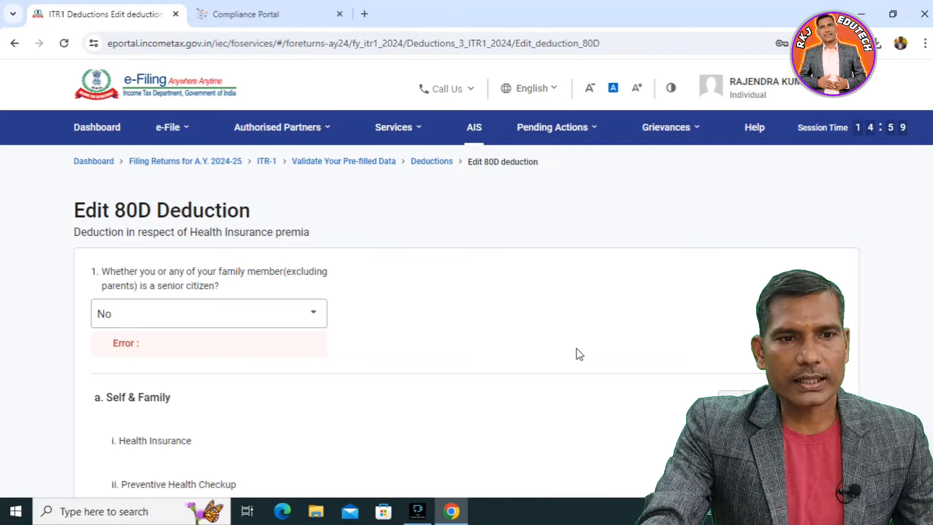
pyautogui.scroll(-4, 273, 353)
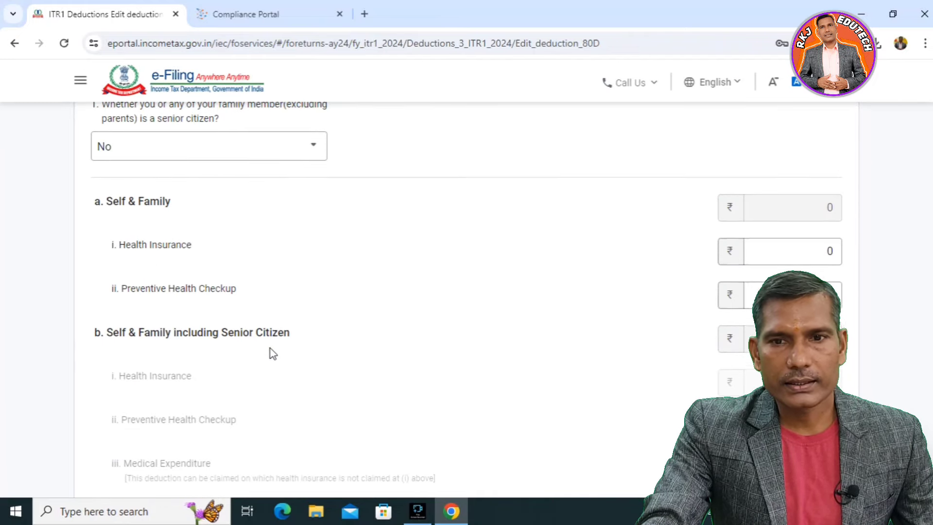
pyautogui.scroll(3, 273, 353)
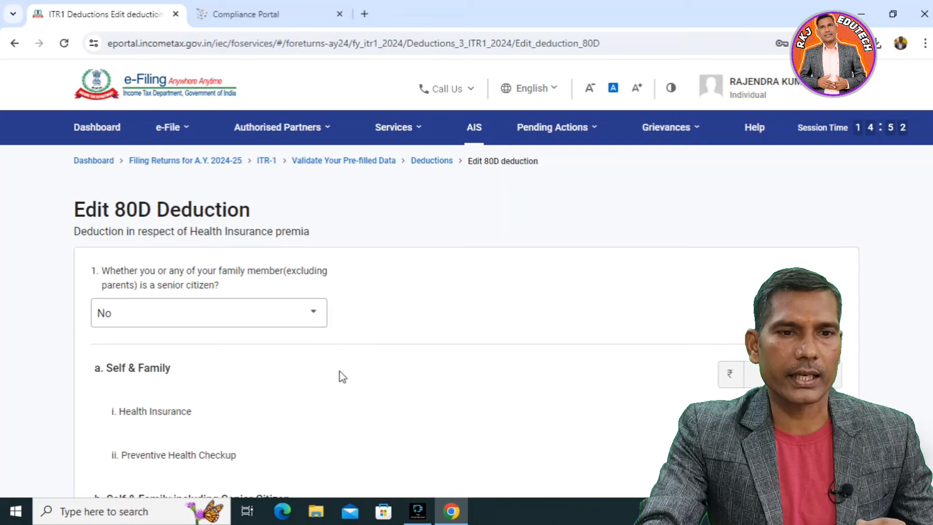
pyautogui.scroll(-3, 341, 377)
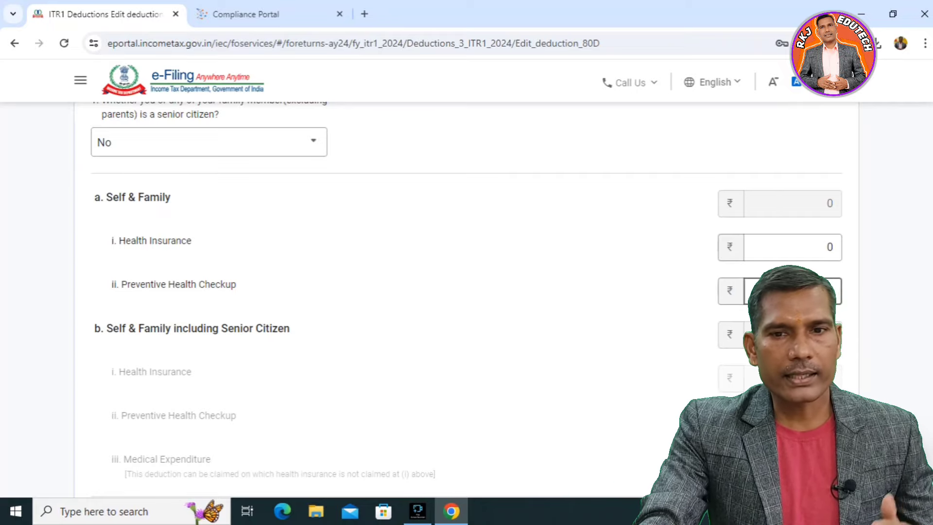
pyautogui.click(796, 291)
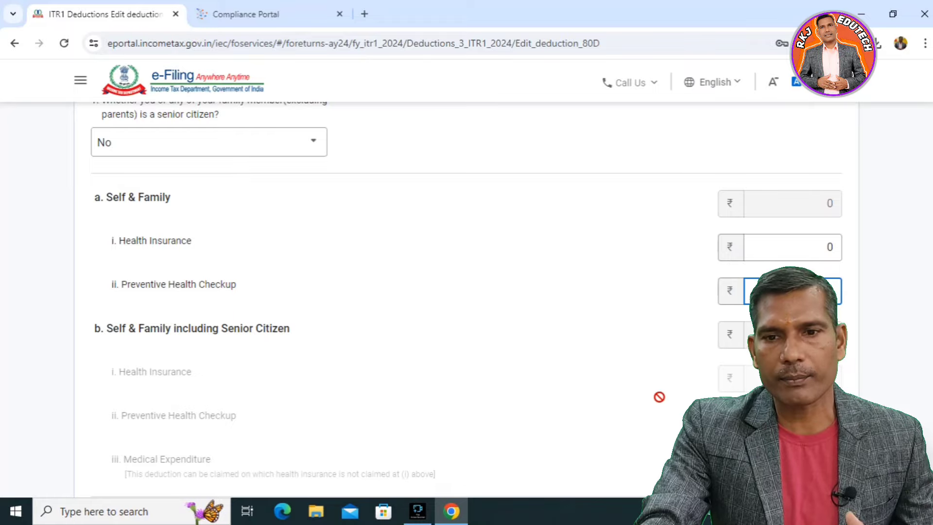
pyautogui.write('5000')
# Keep Yes for a parent being a senior citizen, enter the parents' medical expenditure and save the 80D deduction.
pyautogui.scroll(-5, 659, 397)
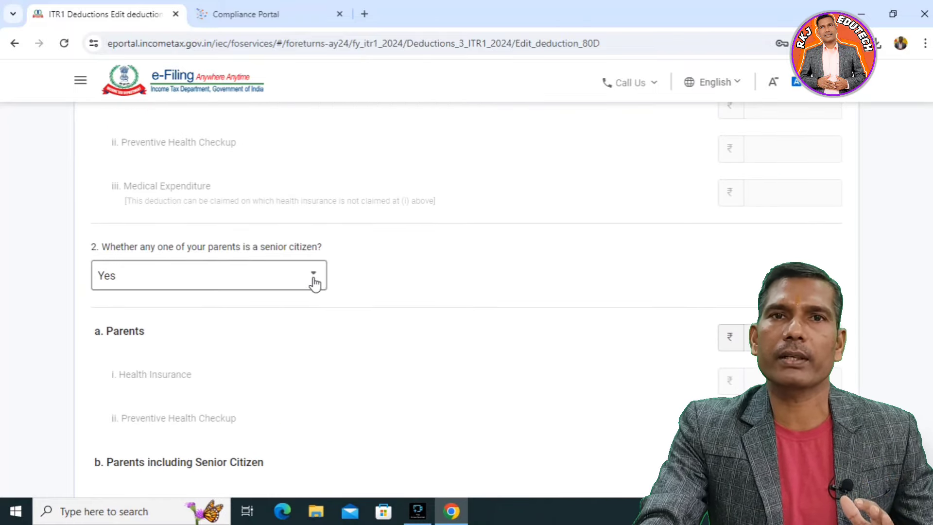
pyautogui.scroll(-3, 312, 287)
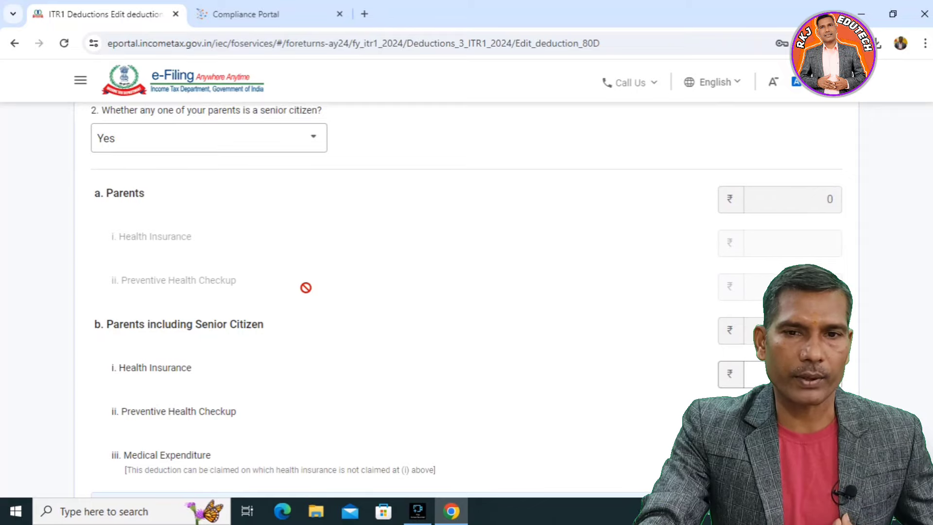
pyautogui.scroll(3, 305, 288)
pyautogui.click(306, 287)
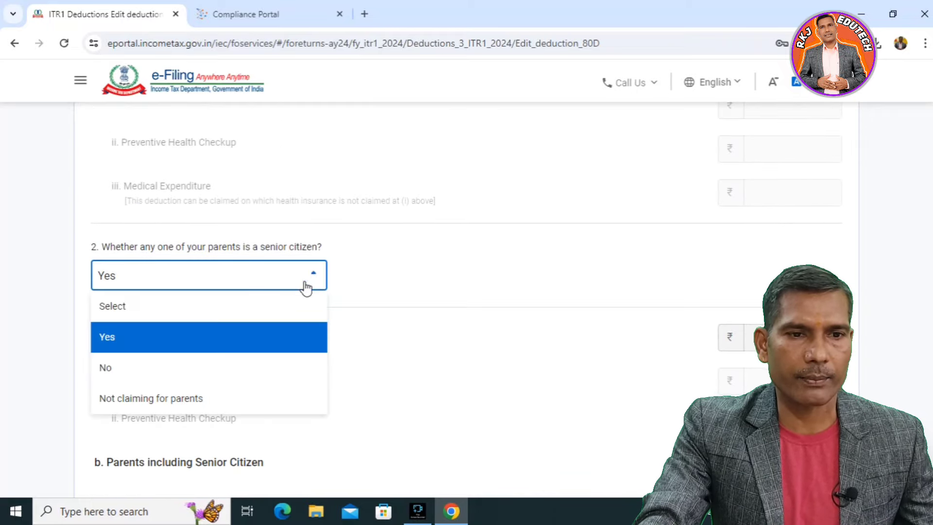
pyautogui.click(214, 336)
pyautogui.scroll(-1, 300, 355)
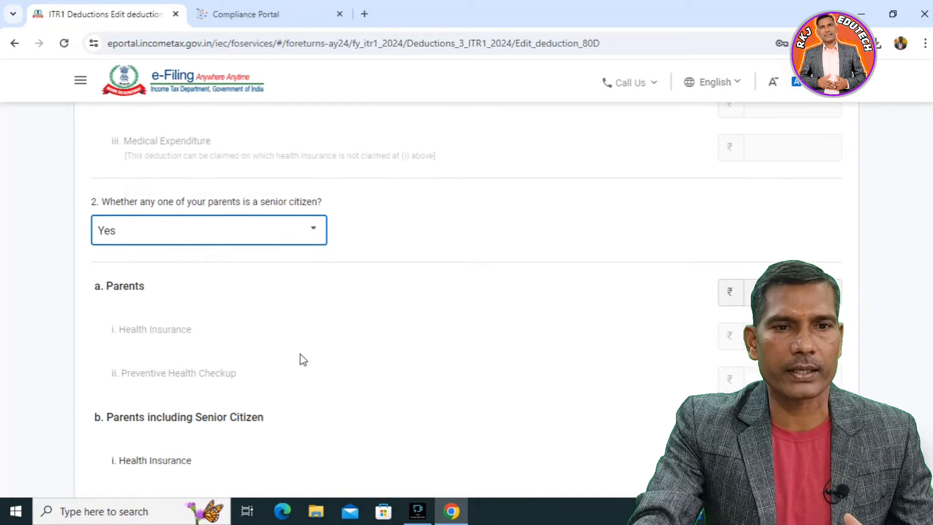
pyautogui.scroll(-2, 300, 354)
pyautogui.scroll(-3, 301, 357)
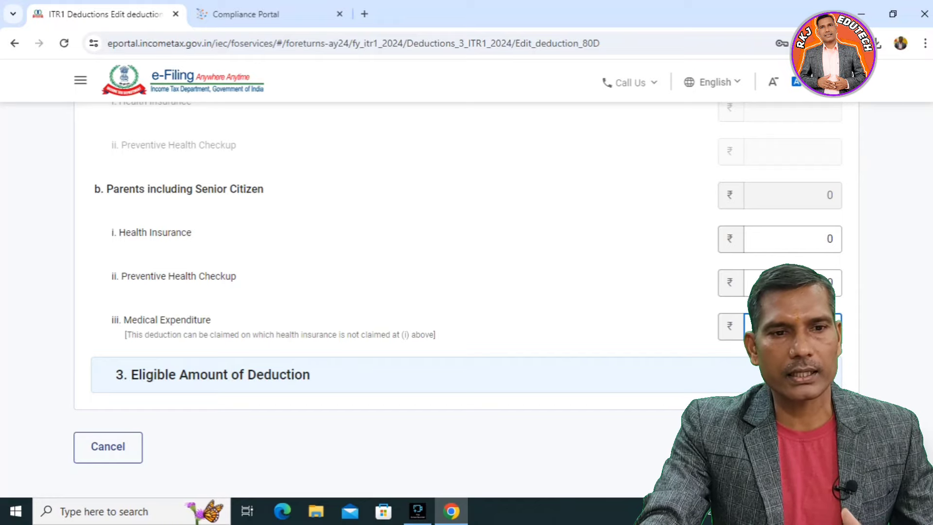
pyautogui.click(826, 447)
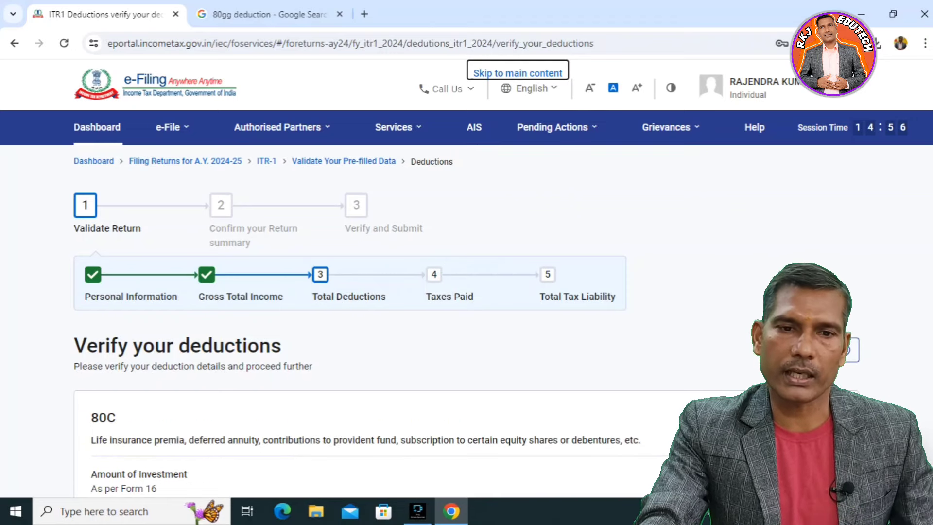
# Confirm the total deductions and open the Tax Paid section from the return summary.
pyautogui.scroll(-10, 748, 330)
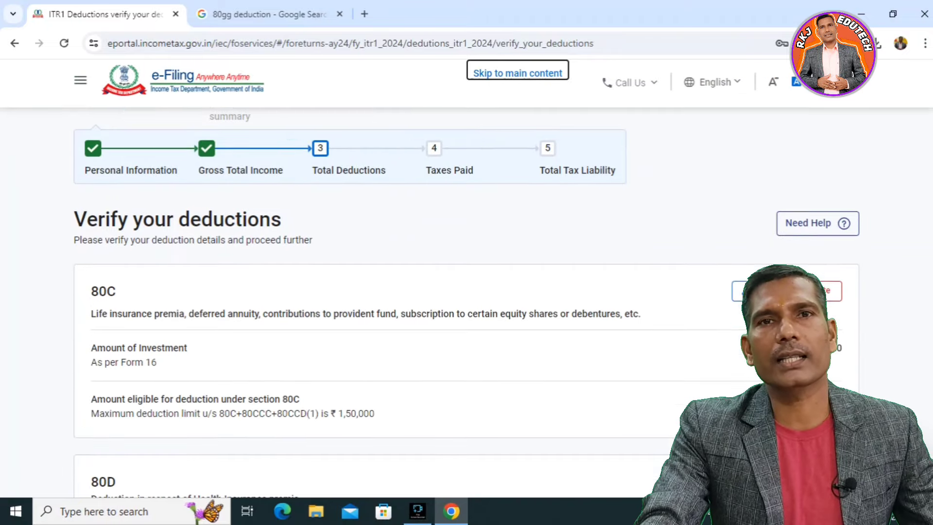
pyautogui.scroll(-8, 748, 331)
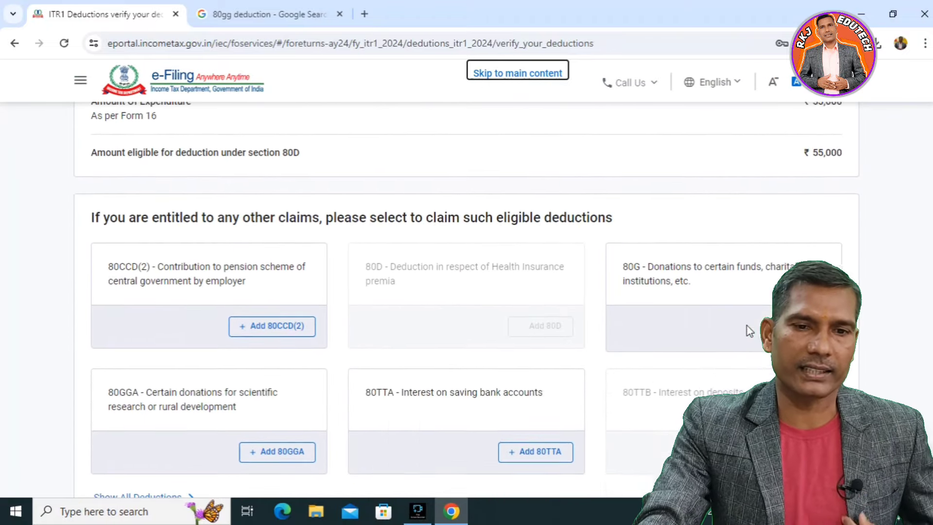
pyautogui.scroll(-1, 748, 330)
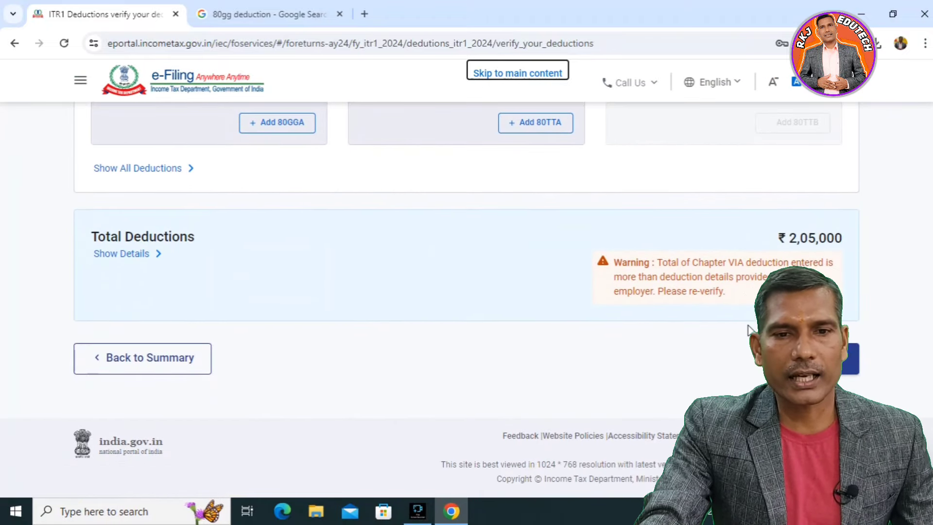
pyautogui.click(833, 358)
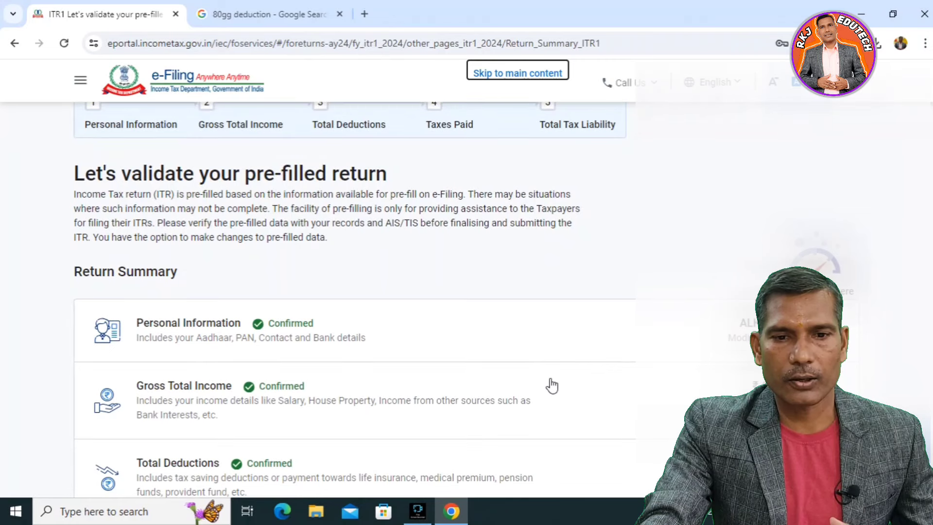
pyautogui.scroll(-3, 552, 385)
pyautogui.scroll(-3, 552, 385)
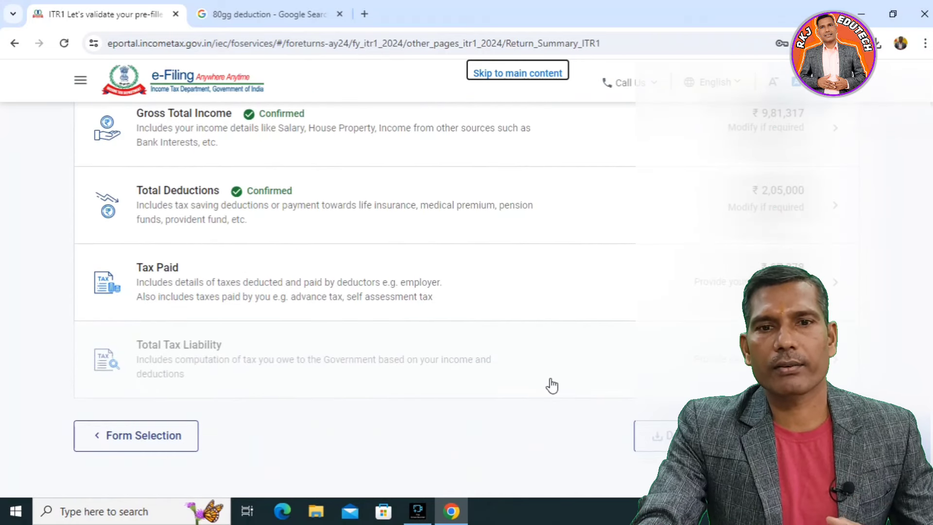
pyautogui.click(421, 290)
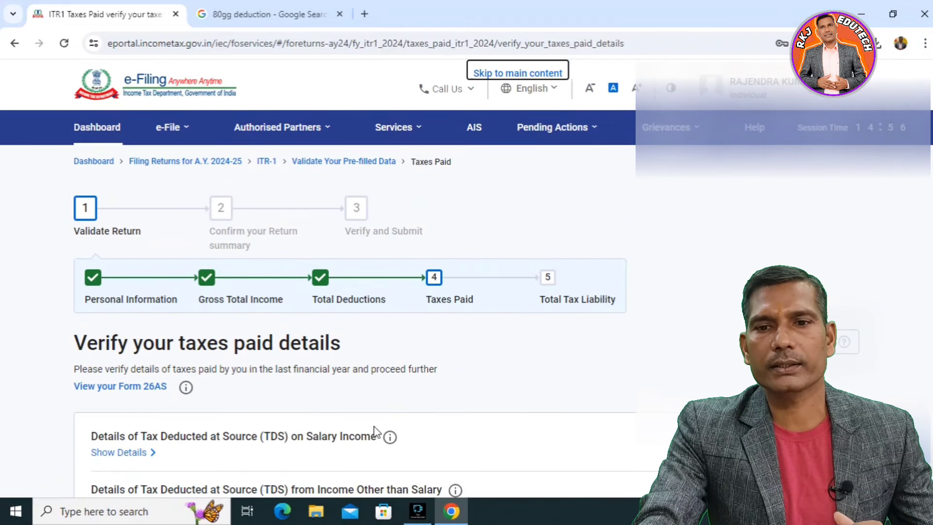
# Review the TDS and TCS entries of the taxes paid and the income and tax computation under Total Tax Liability.
pyautogui.scroll(-2, 461, 455)
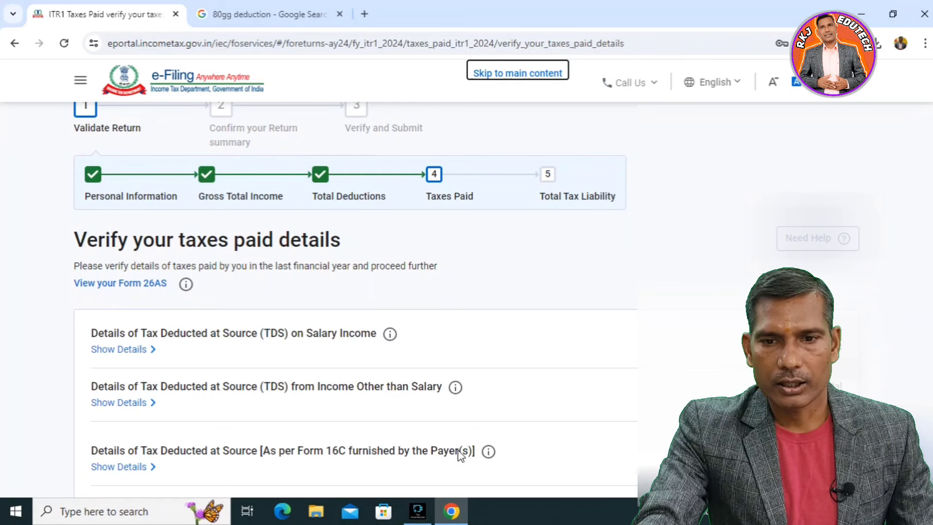
pyautogui.scroll(-1, 460, 455)
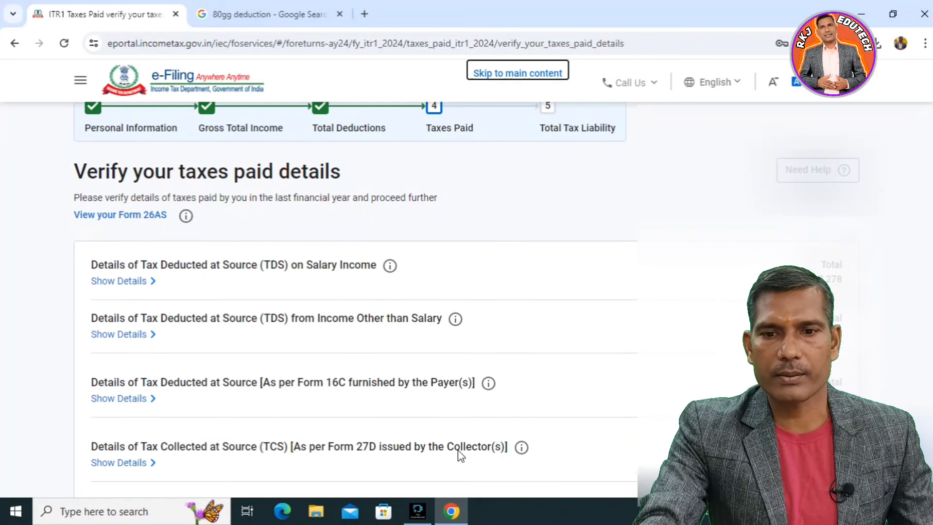
pyautogui.scroll(-1, 460, 456)
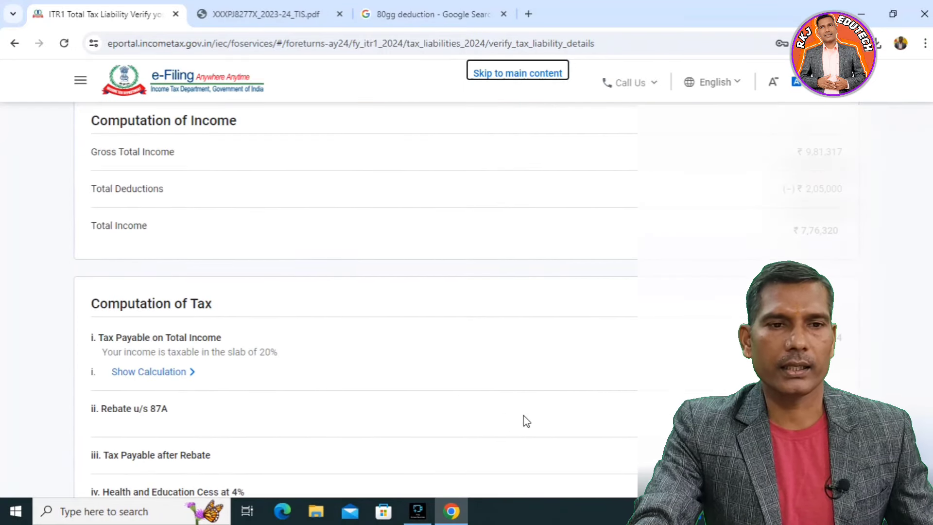
pyautogui.scroll(1, 526, 421)
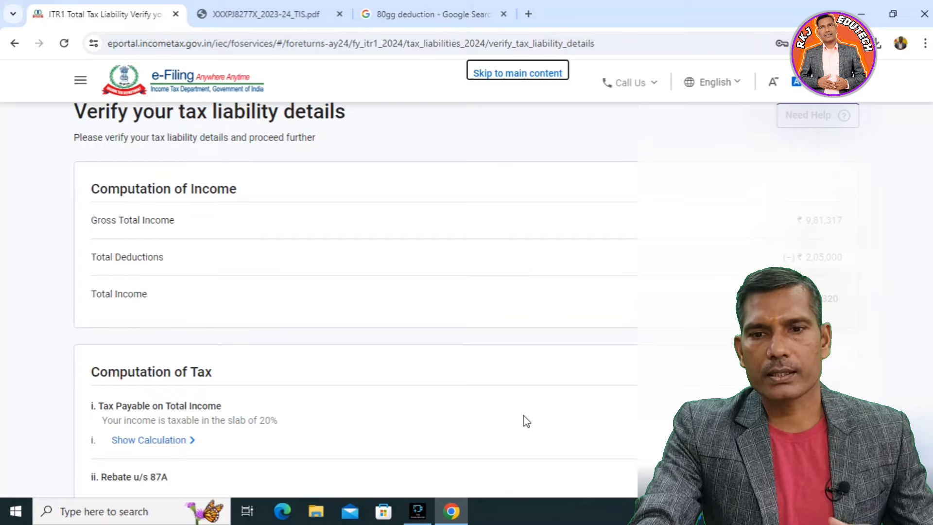
# Check the tax computation, interest and fee items under Total Tax Liability and confirm the section.
pyautogui.scroll(-2, 526, 421)
pyautogui.scroll(2, 526, 420)
pyautogui.scroll(-2, 526, 421)
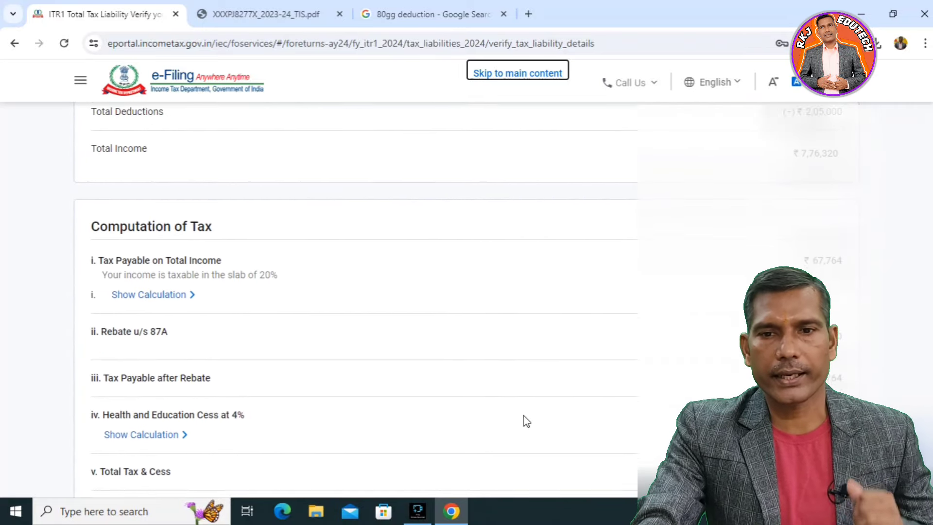
pyautogui.scroll(-7, 526, 420)
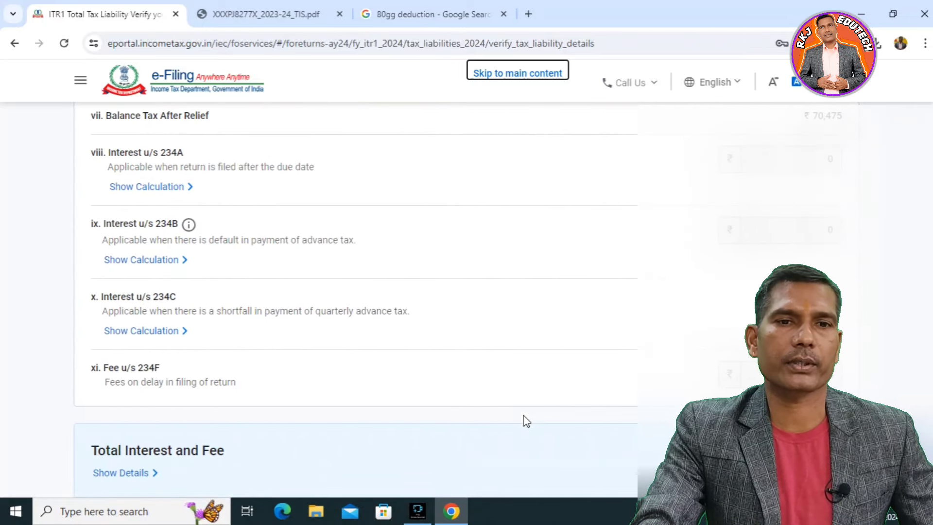
pyautogui.scroll(2, 526, 420)
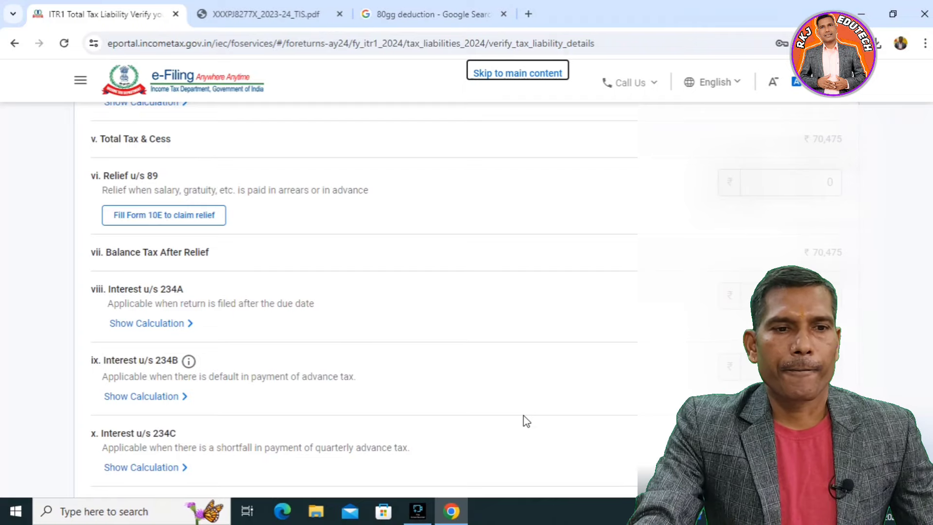
pyautogui.scroll(1, 526, 421)
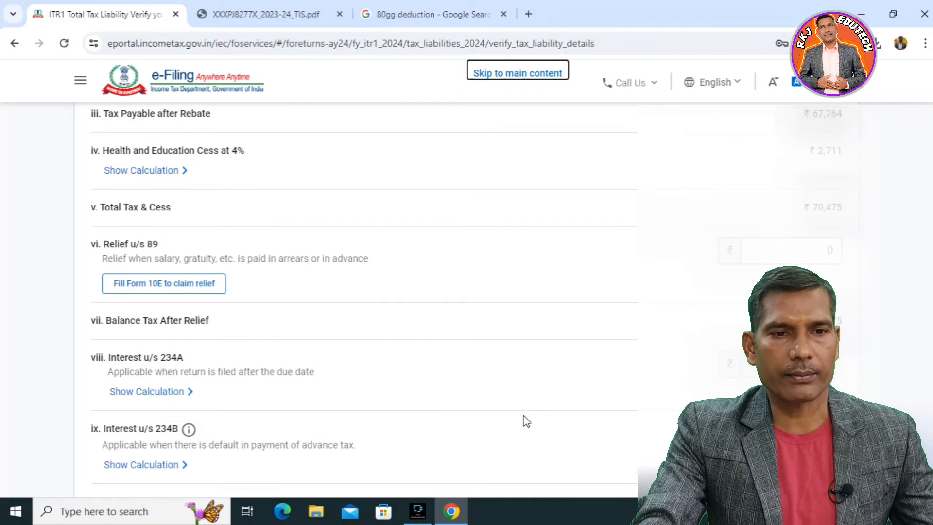
pyautogui.scroll(-5, 526, 421)
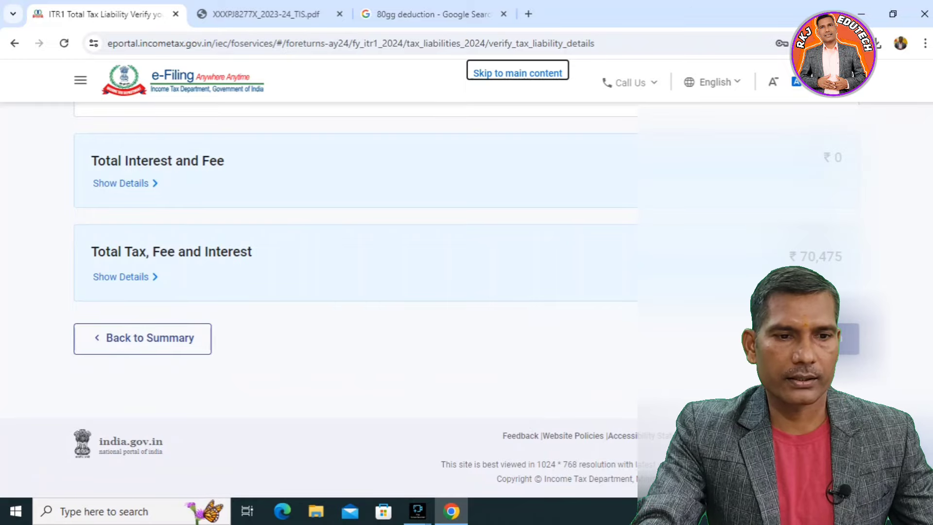
pyautogui.click(821, 339)
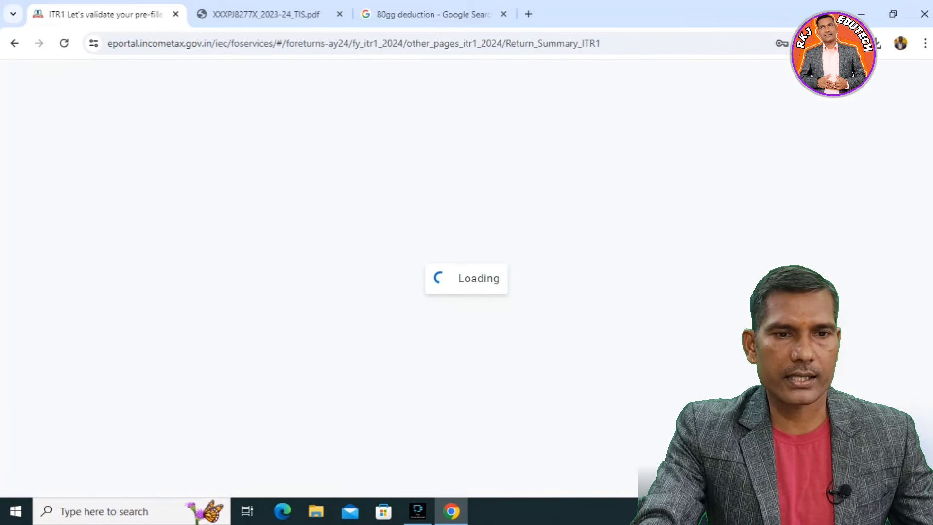
# Check that all sections of the return summary are confirmed and proceed to the tax summary.
pyautogui.scroll(-3, 614, 348)
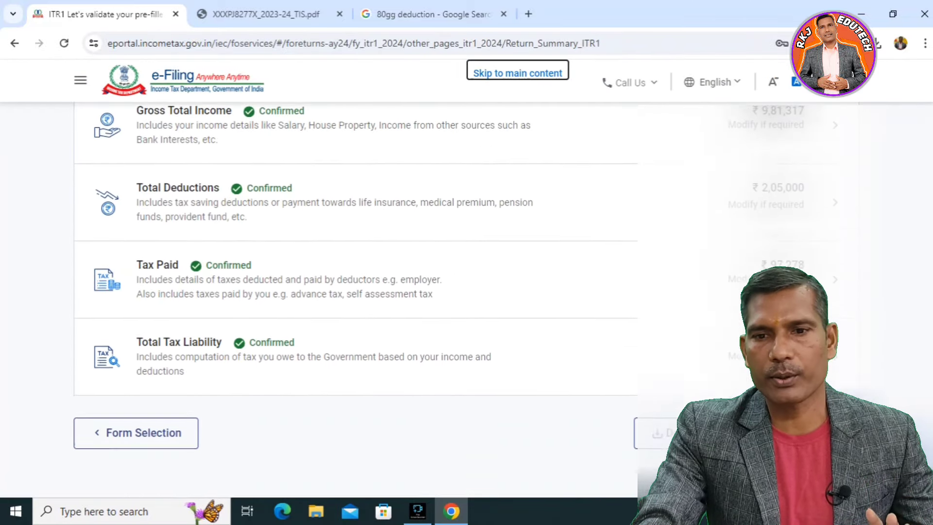
pyautogui.scroll(6, 552, 358)
pyautogui.scroll(-5, 554, 361)
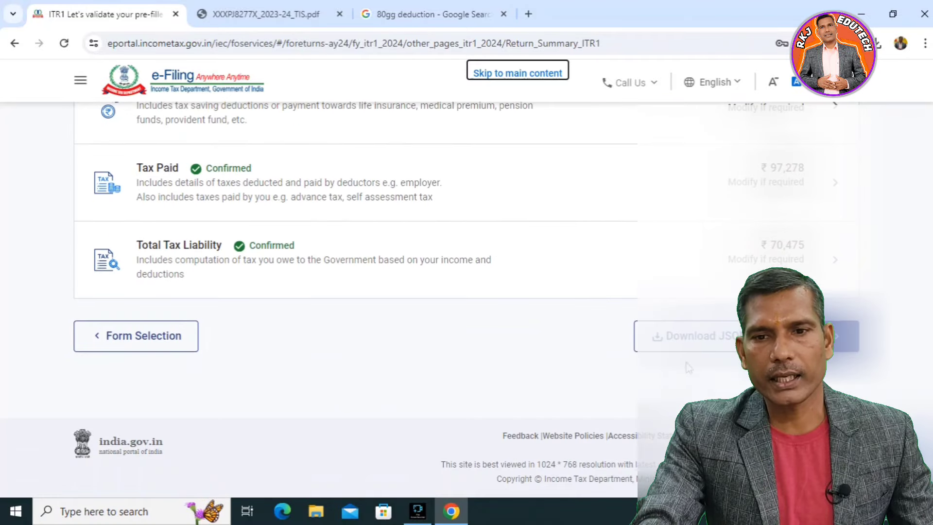
pyautogui.click(816, 336)
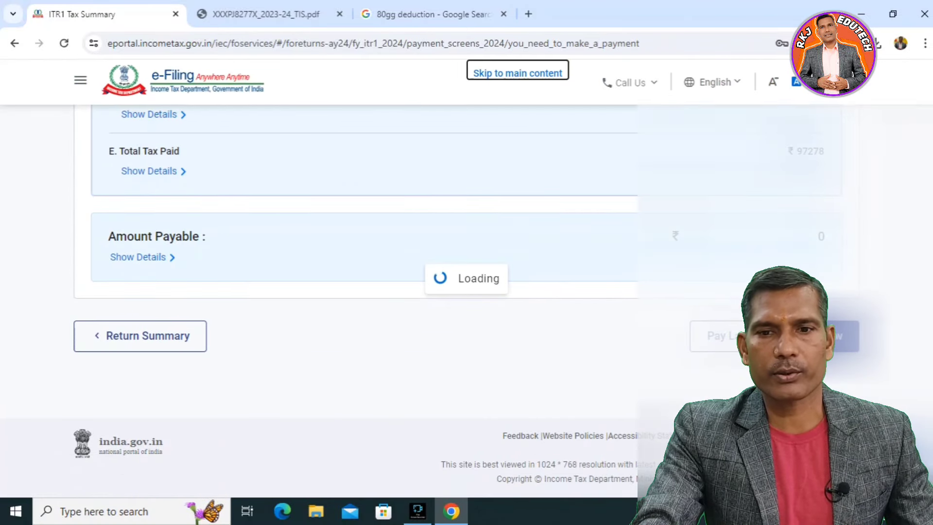
# Expand the Gross Total Income details in the tax summary, review down to the refund amount, and proceed to Preview and Submit your return.
pyautogui.scroll(-3, 466, 301)
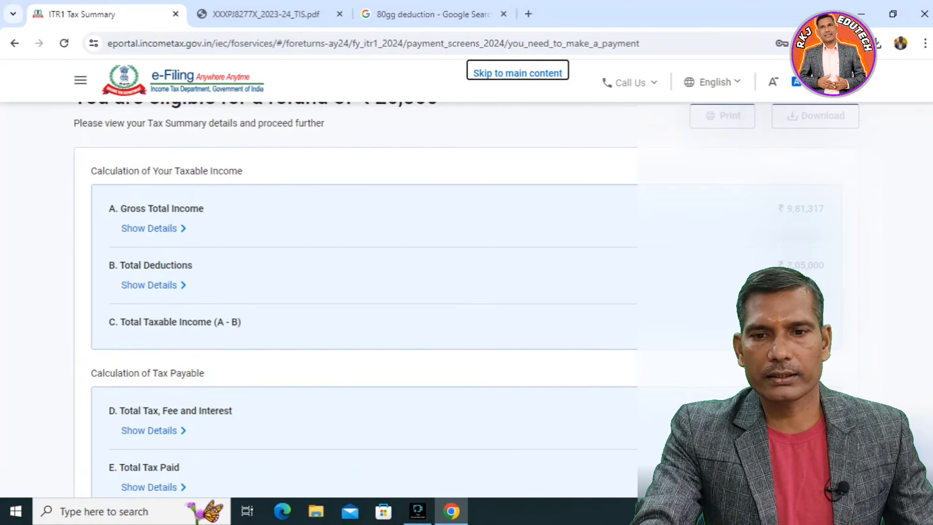
pyautogui.scroll(3, 608, 342)
pyautogui.scroll(-3, 607, 343)
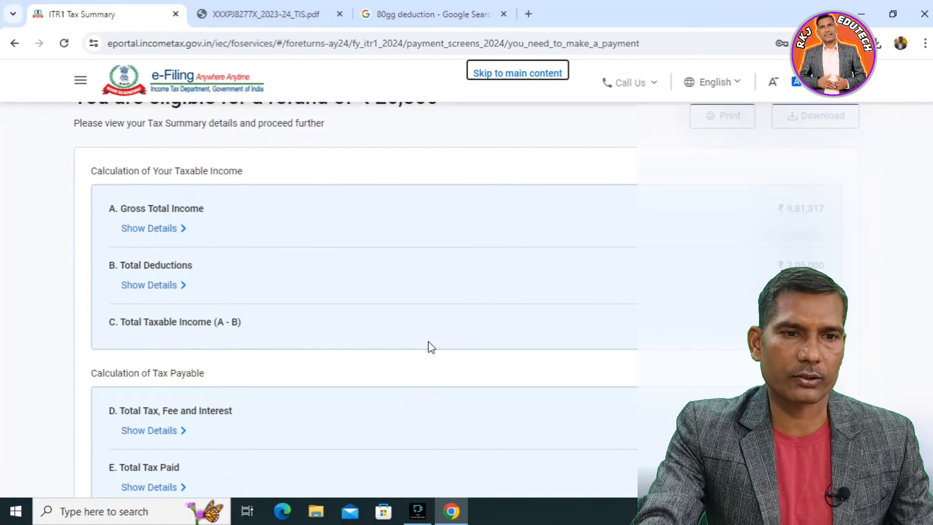
pyautogui.click(176, 229)
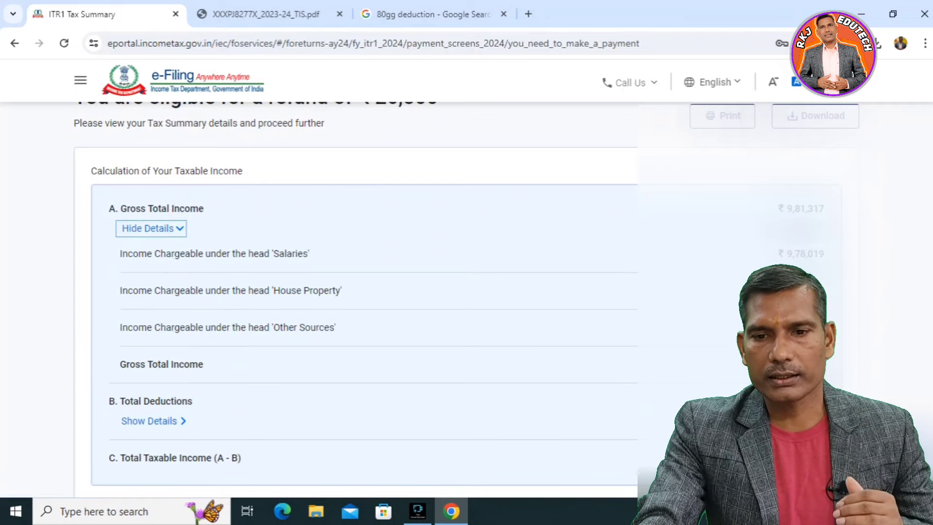
pyautogui.scroll(-3, 354, 292)
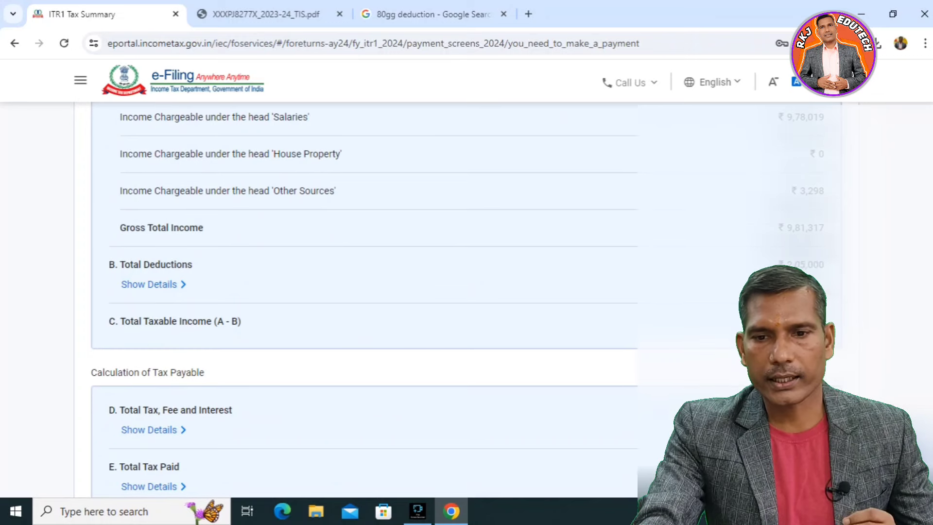
pyautogui.scroll(-2, 355, 291)
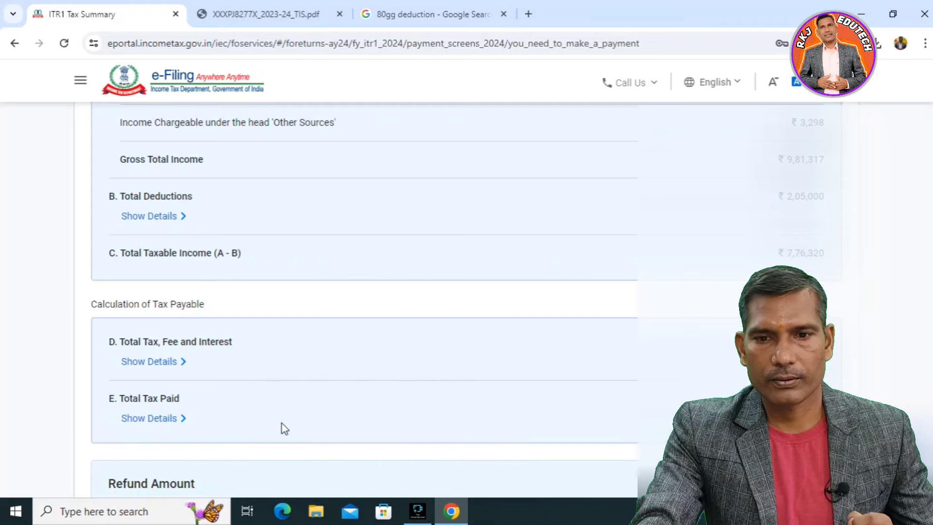
pyautogui.scroll(-2, 271, 431)
pyautogui.scroll(-3, 275, 434)
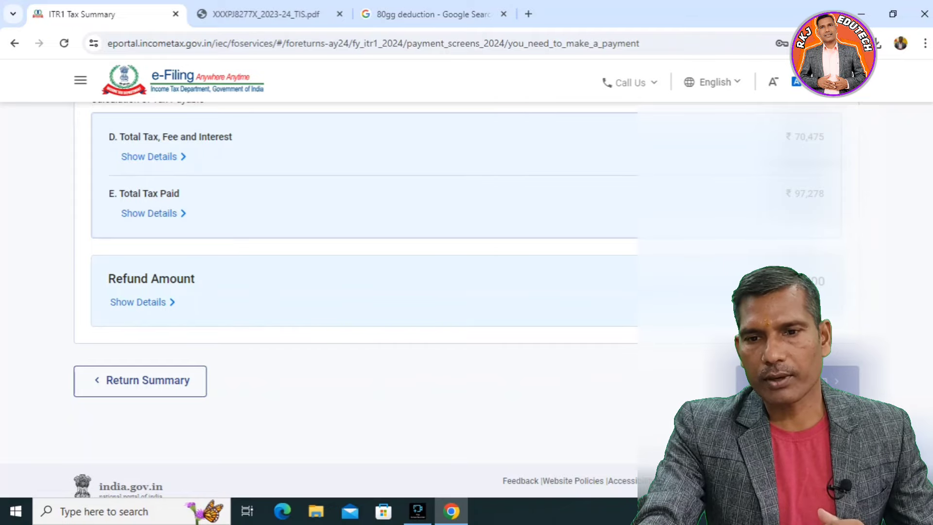
pyautogui.click(797, 381)
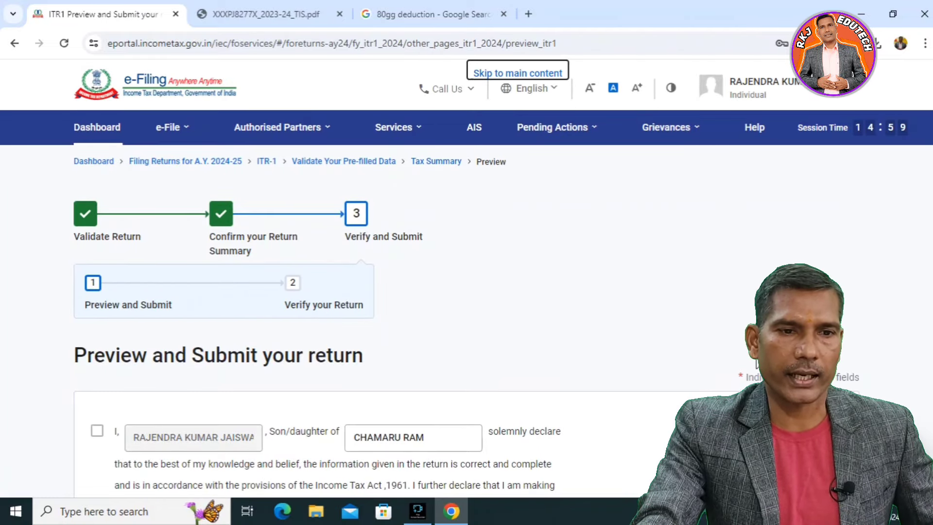
# Accept the declaration made in the capacity of Self, check the place and TRP fields, and proceed to the return preview.
pyautogui.scroll(-3, 646, 410)
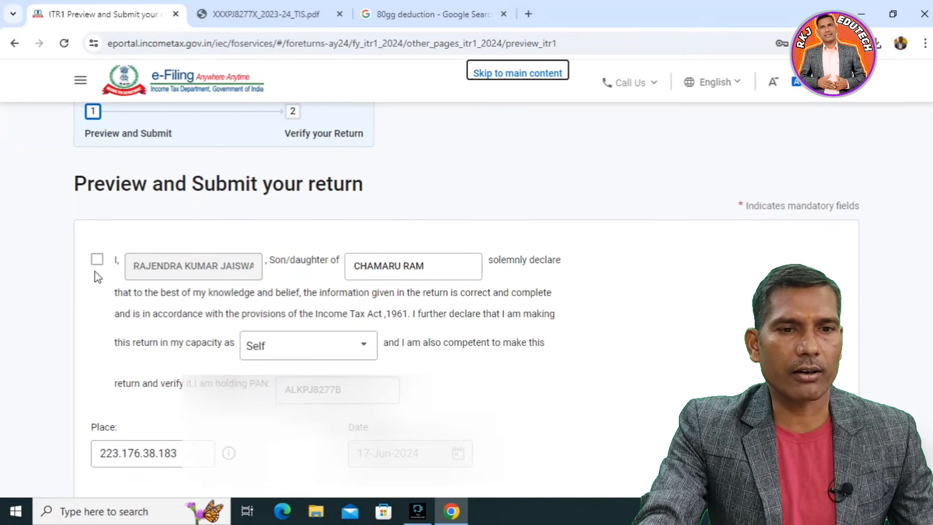
pyautogui.click(96, 259)
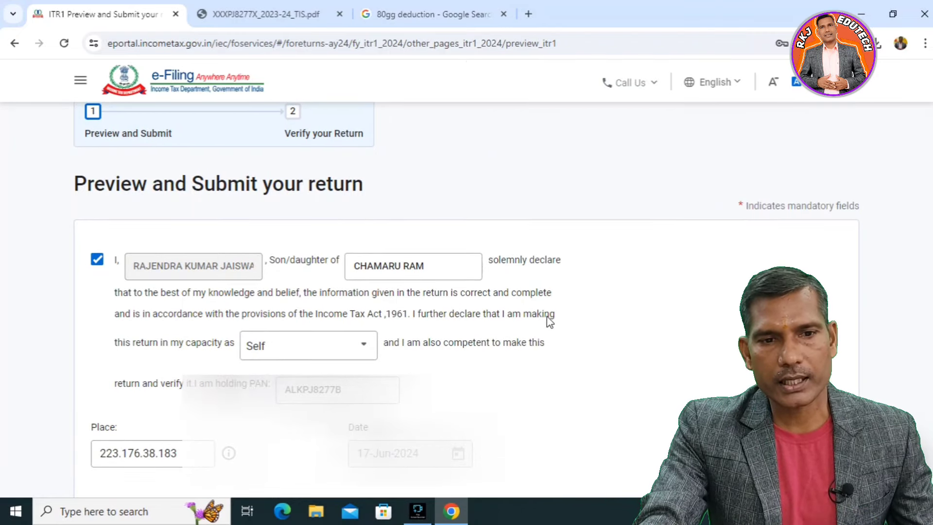
pyautogui.scroll(-4, 551, 354)
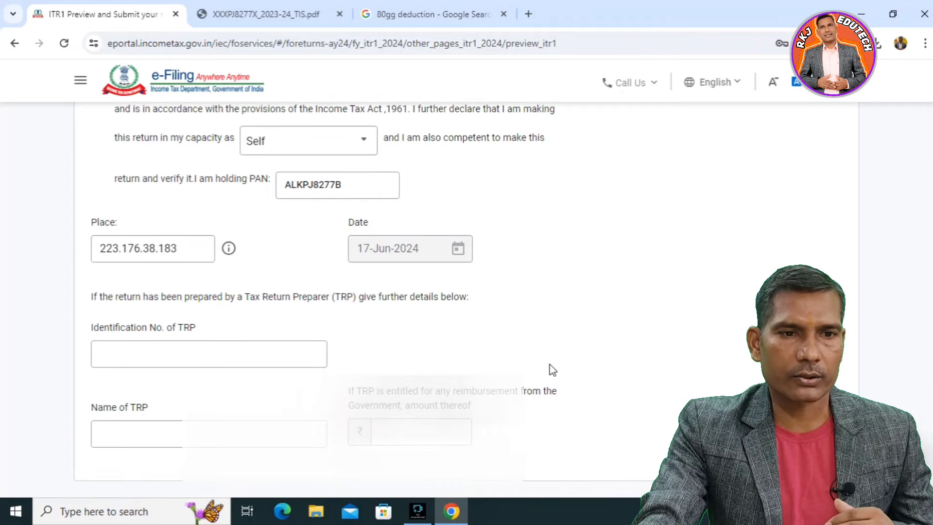
pyautogui.scroll(-4, 531, 373)
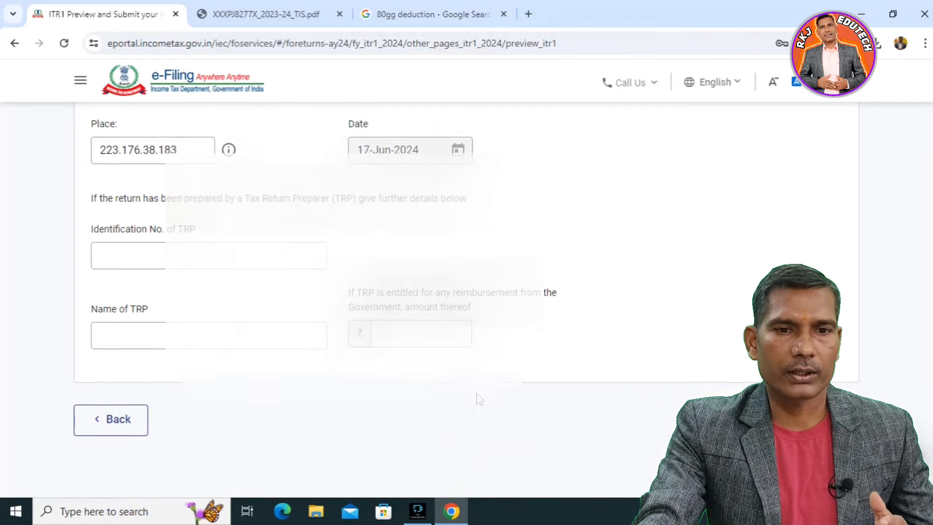
pyautogui.scroll(4, 551, 368)
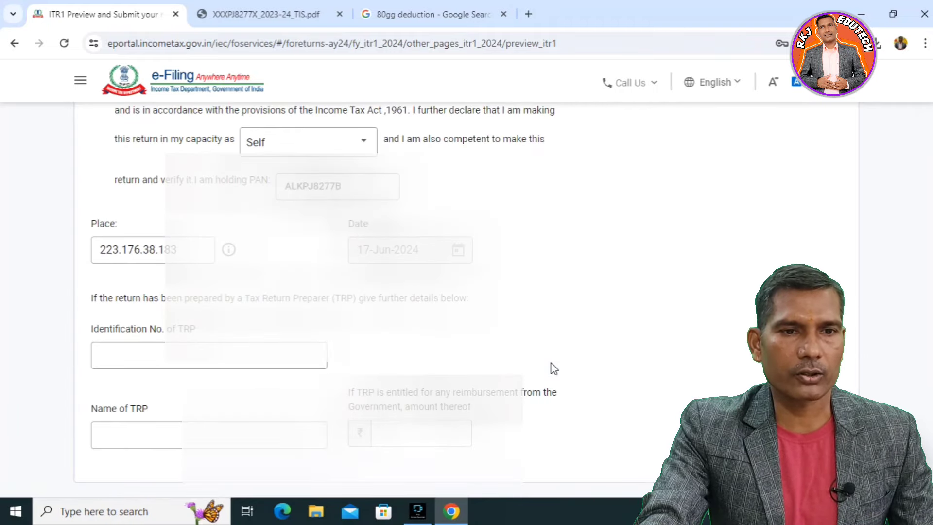
pyautogui.scroll(2, 551, 368)
pyautogui.scroll(-4, 552, 368)
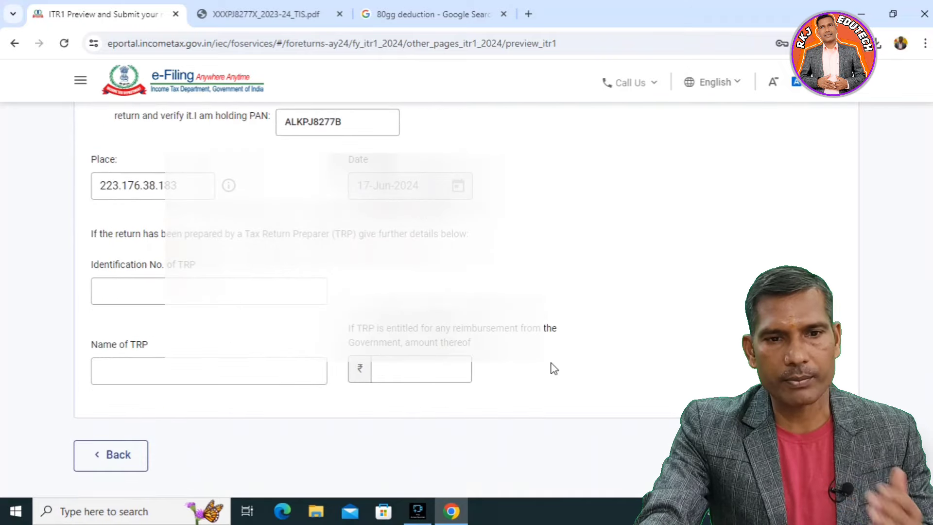
pyautogui.scroll(3, 552, 368)
pyautogui.scroll(2, 554, 368)
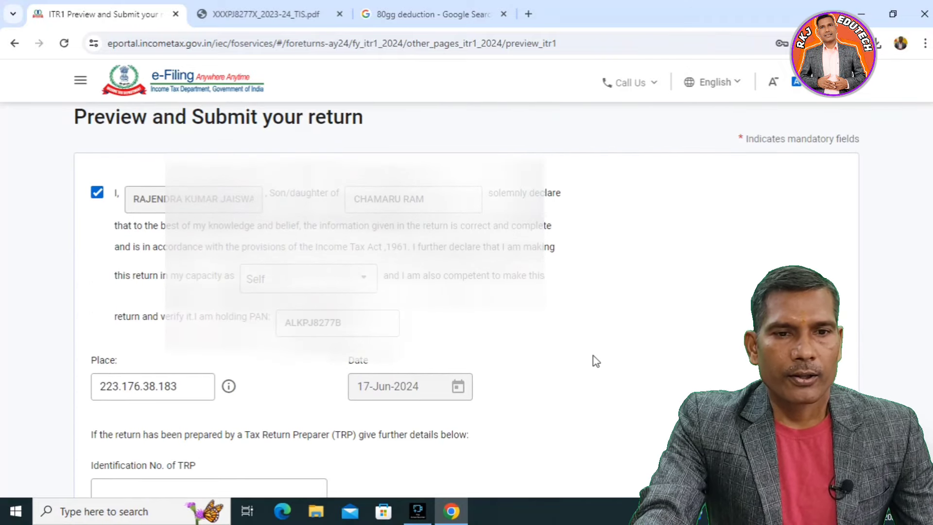
pyautogui.scroll(-4, 615, 414)
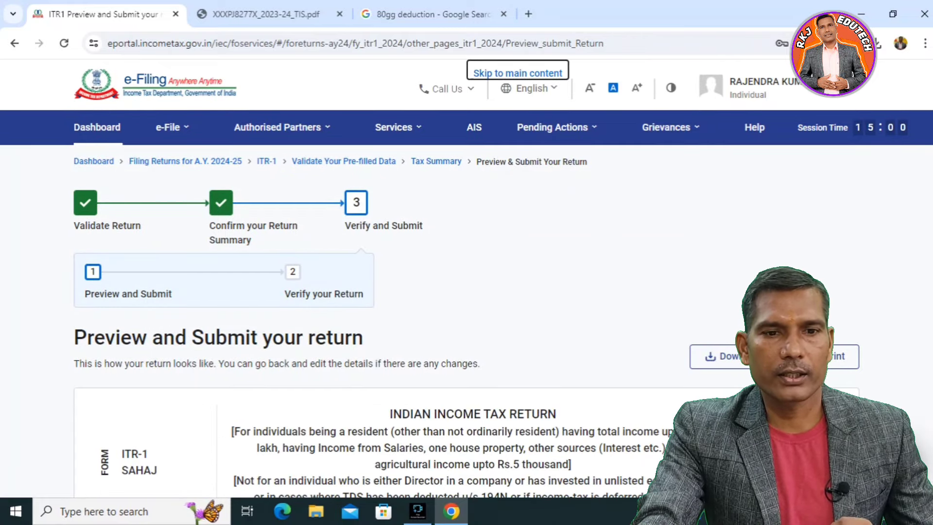
# Examine the ITR-1 preview from general information through deductions, tax computation, bank accounts and donation schedules to the TDS and TCS details.
pyautogui.scroll(-6, 648, 446)
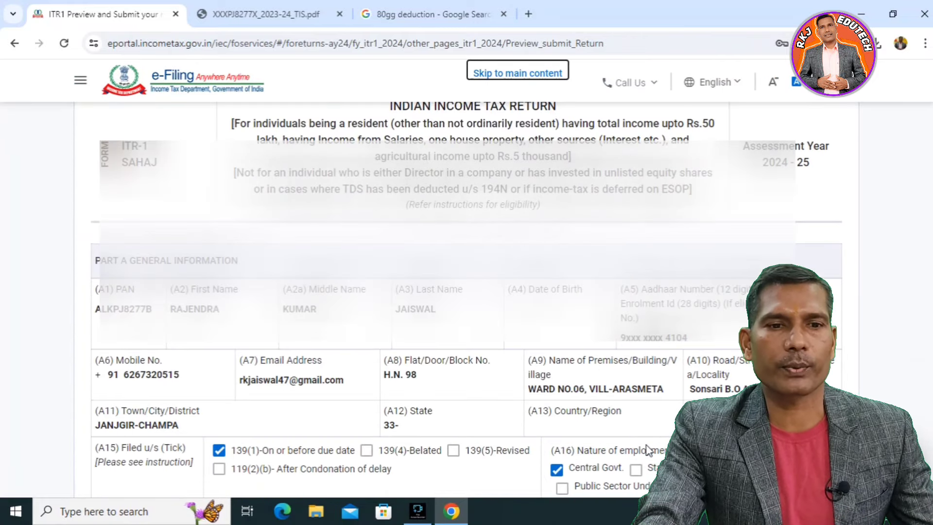
pyautogui.scroll(-4, 646, 445)
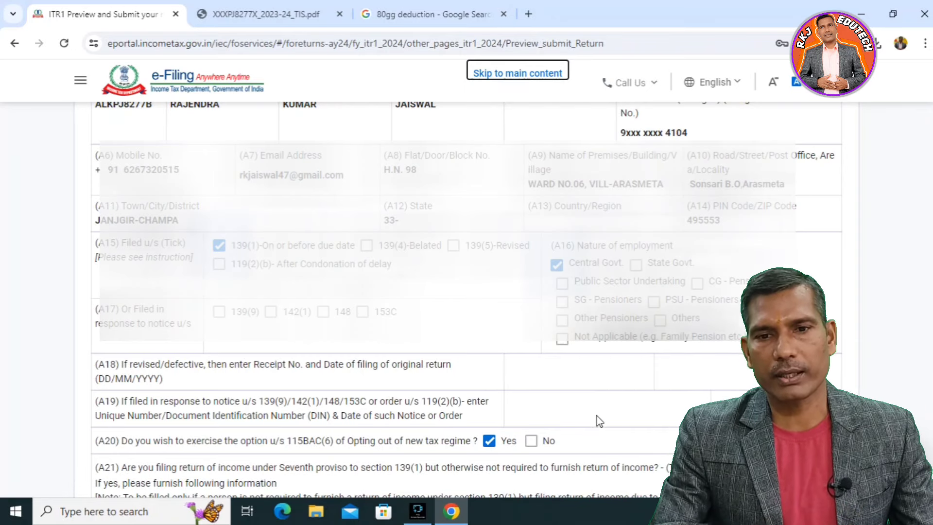
pyautogui.scroll(-1, 594, 438)
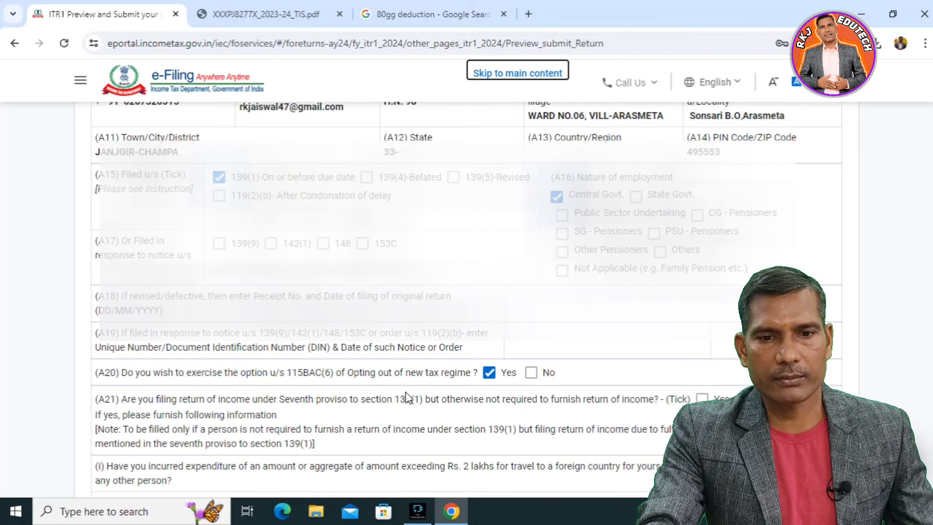
pyautogui.scroll(-3, 519, 396)
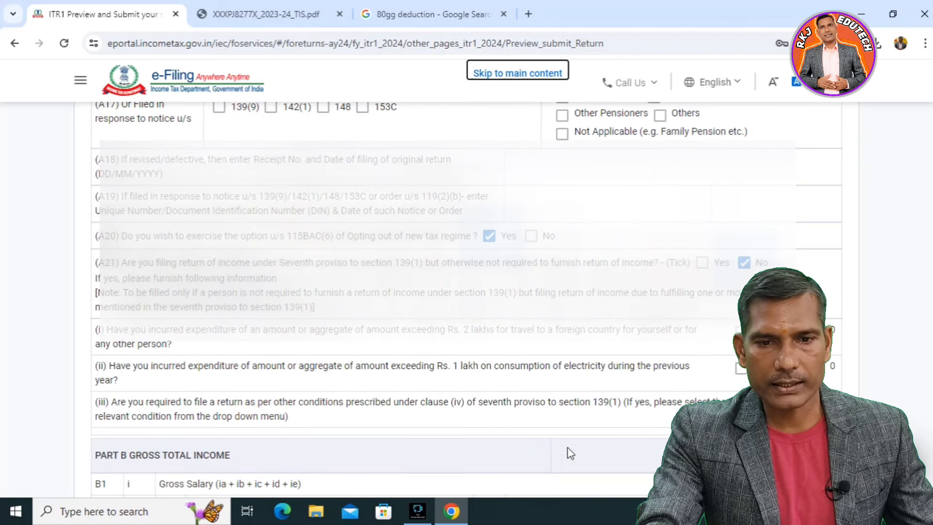
pyautogui.scroll(-20, 485, 462)
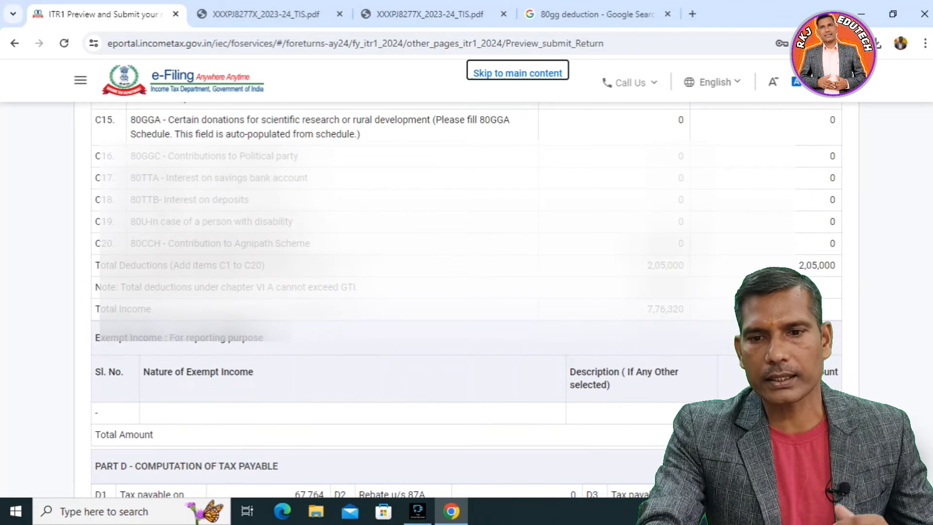
pyautogui.scroll(-3, 466, 301)
pyautogui.scroll(-3, 466, 301)
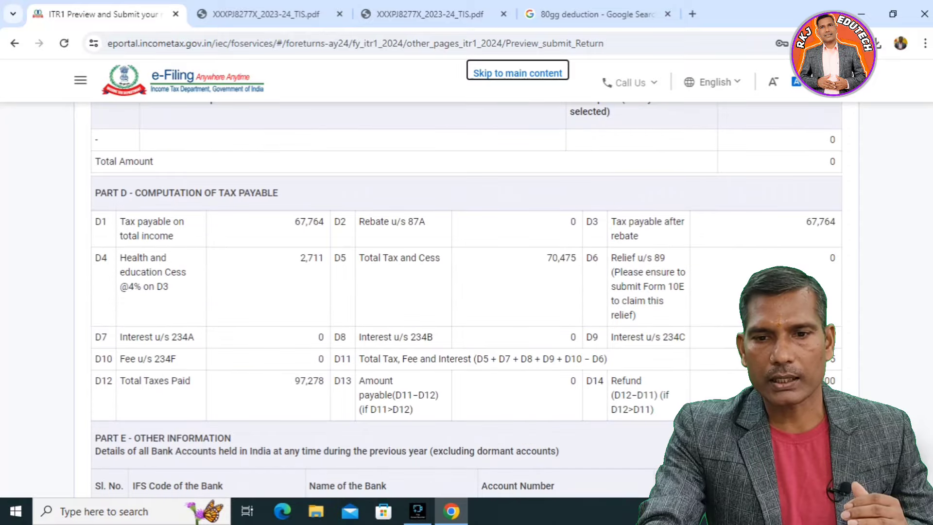
pyautogui.scroll(-10, 466, 291)
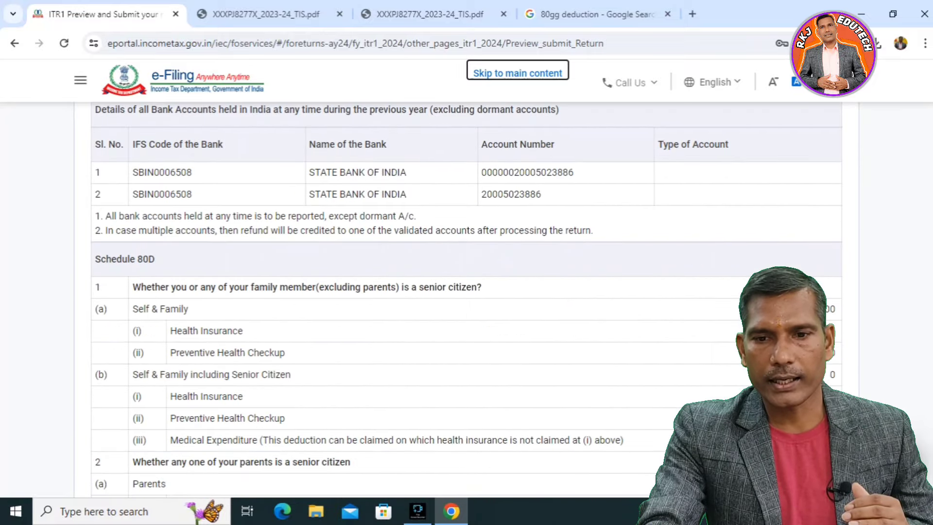
pyautogui.scroll(-10, 466, 302)
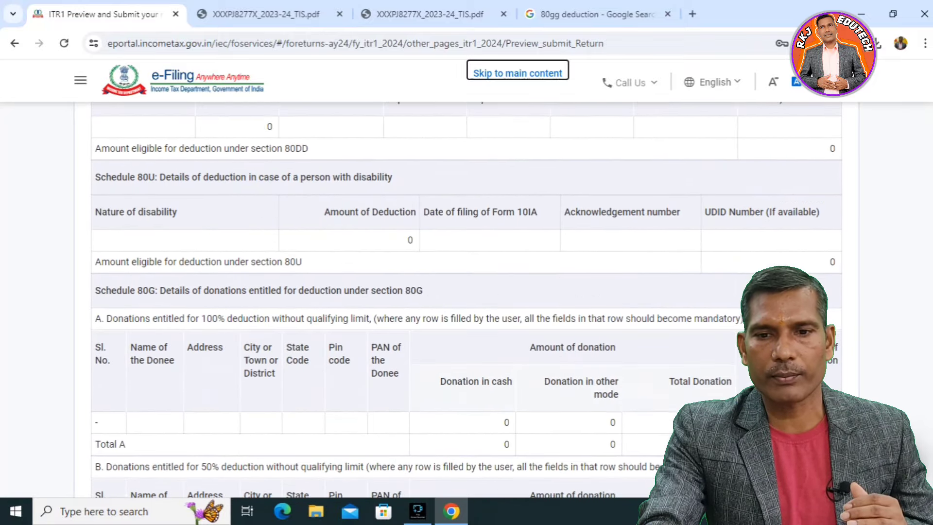
pyautogui.scroll(-10, 467, 301)
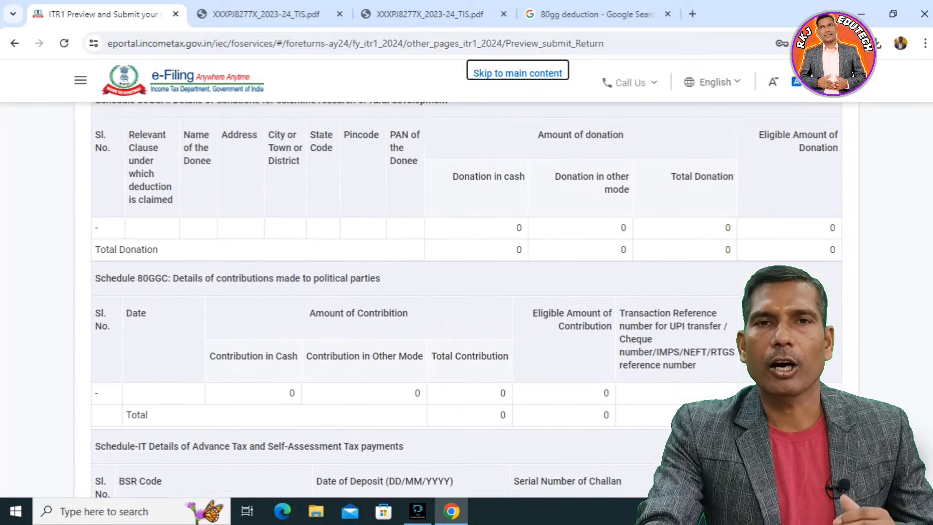
pyautogui.scroll(-5, 466, 301)
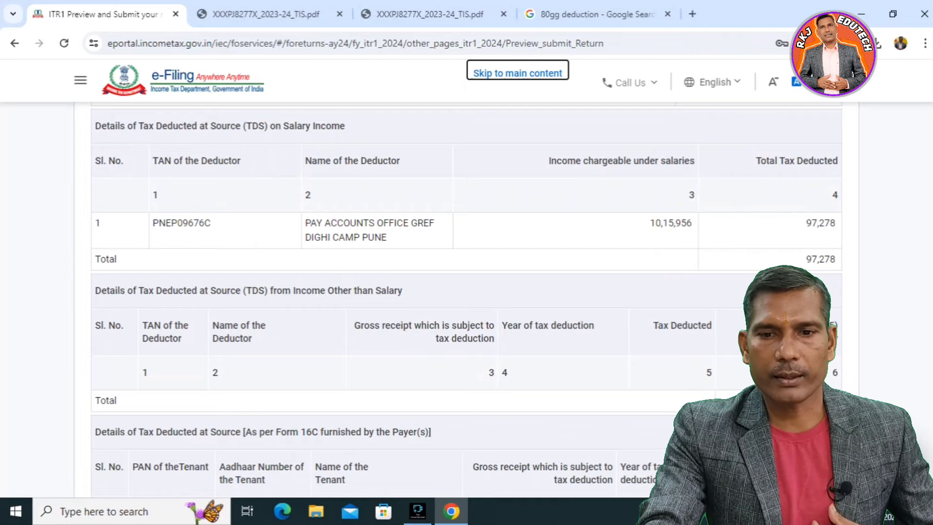
pyautogui.scroll(-15, 466, 301)
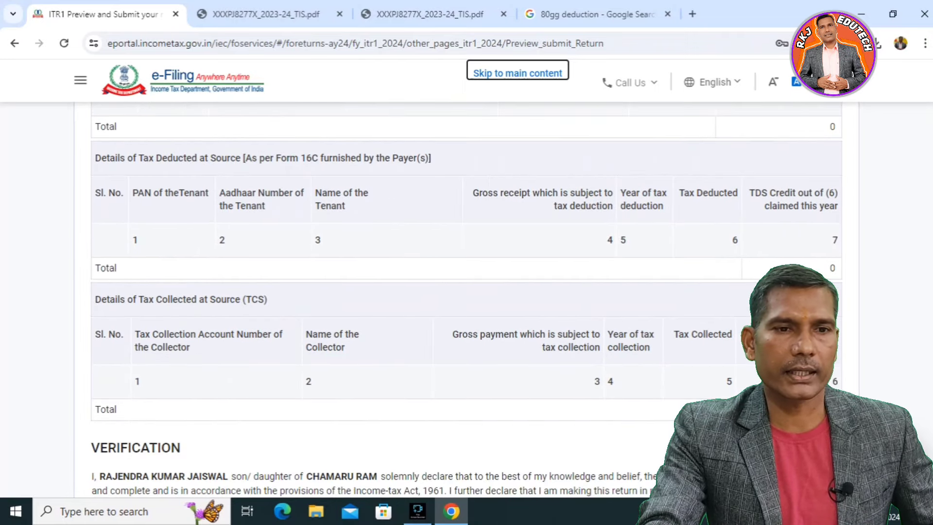
# Proceed to validation from the return preview and open the first error about the missing exempt allowance amount.
pyautogui.click(789, 315)
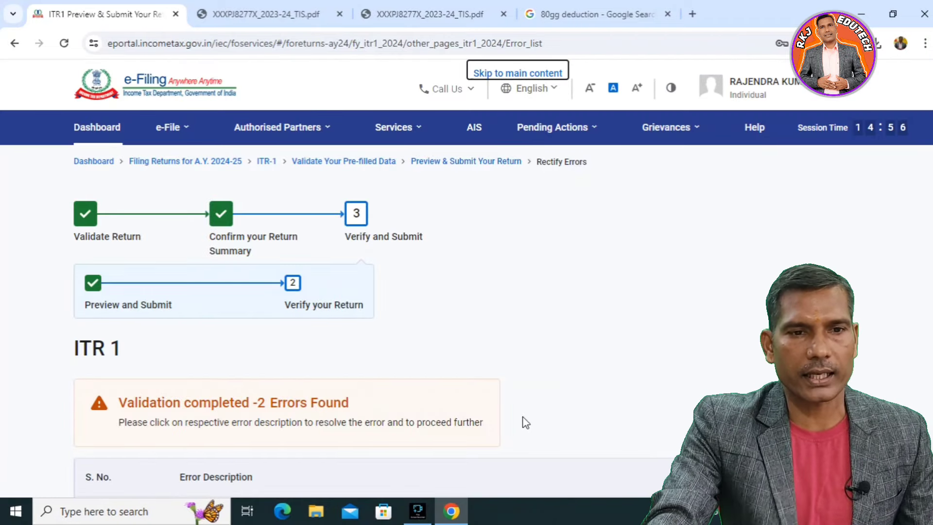
pyautogui.scroll(-5, 524, 422)
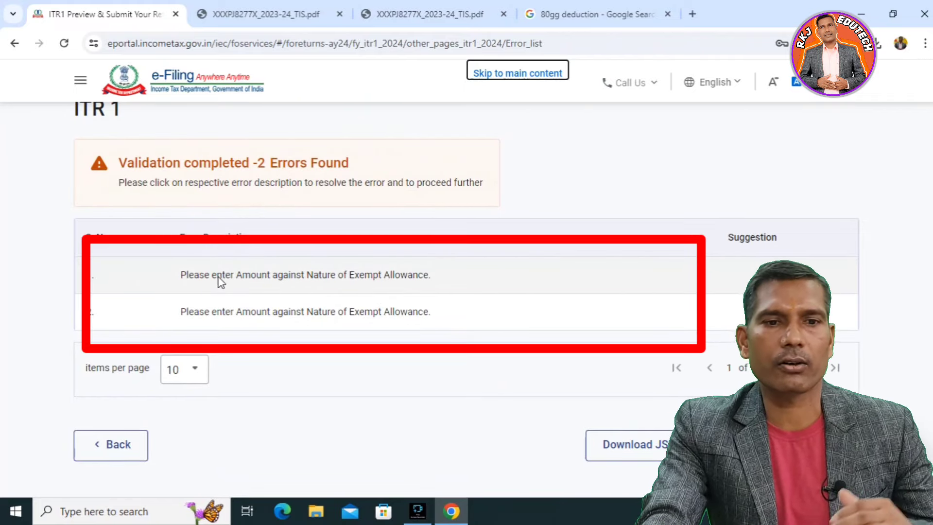
pyautogui.click(219, 277)
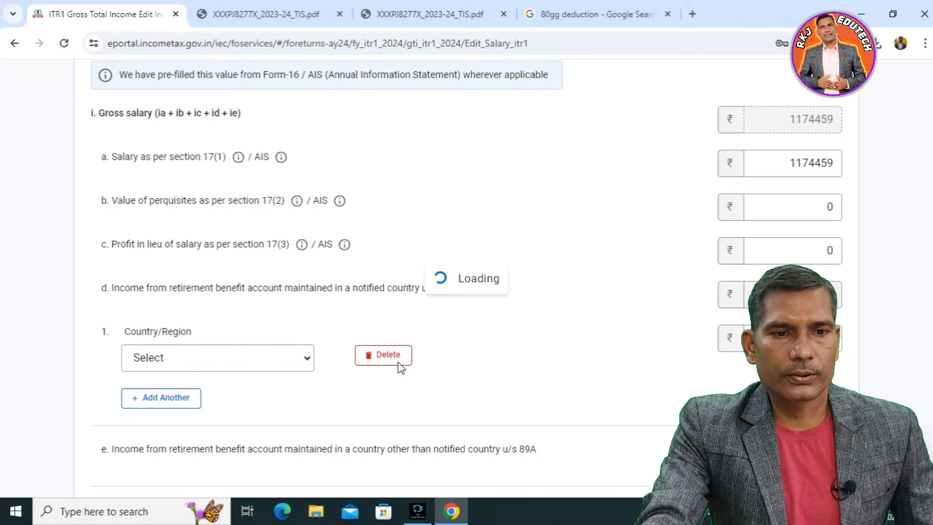
# Delete the Sec 10(10) death-cum-retirement gratuity and Sec 10(10A) commuted pension entries from the salary's Exempt Allowances.
pyautogui.scroll(-1, 398, 362)
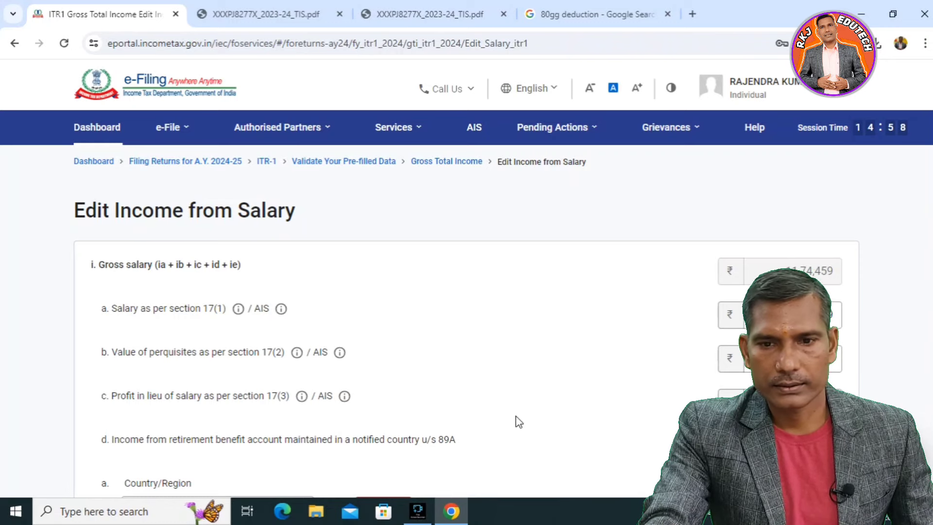
pyautogui.scroll(-3, 519, 422)
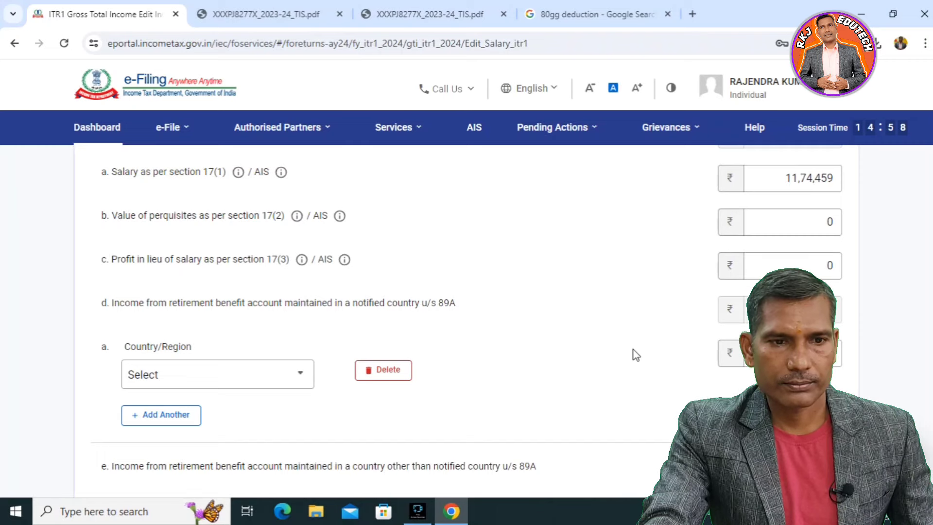
pyautogui.scroll(-2, 636, 354)
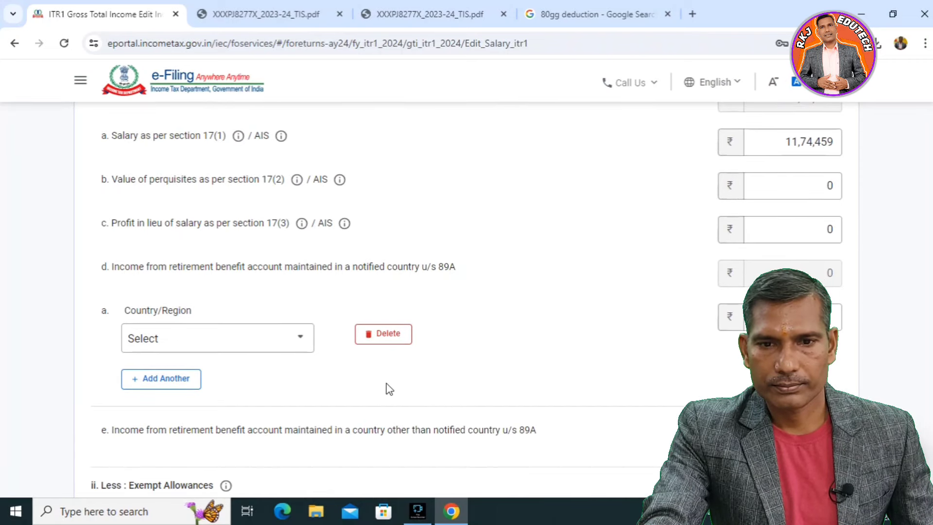
pyautogui.scroll(-1, 389, 388)
pyautogui.scroll(-2, 389, 389)
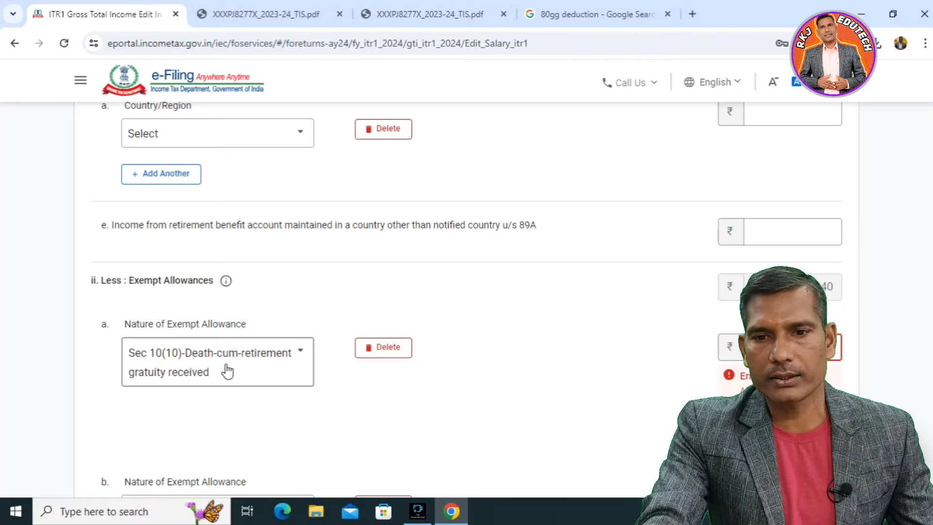
pyautogui.click(301, 356)
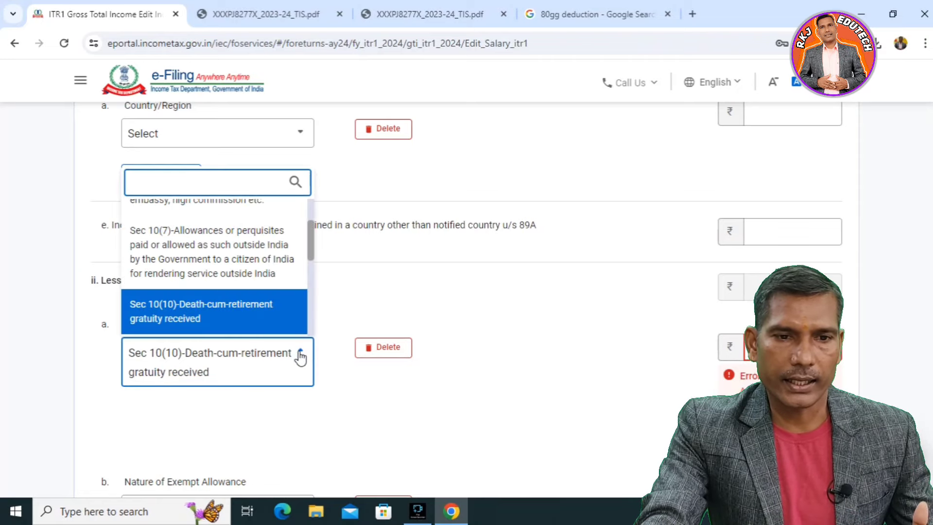
pyautogui.click(416, 390)
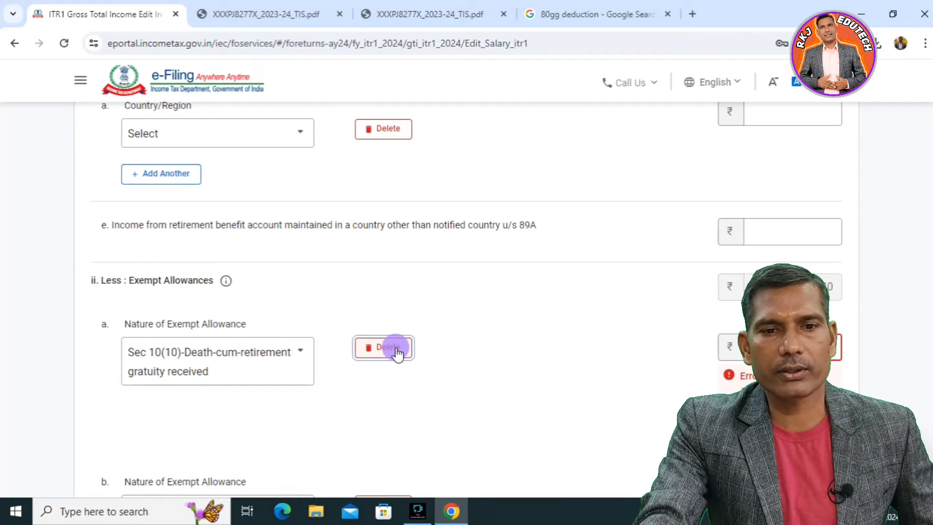
pyautogui.click(383, 347)
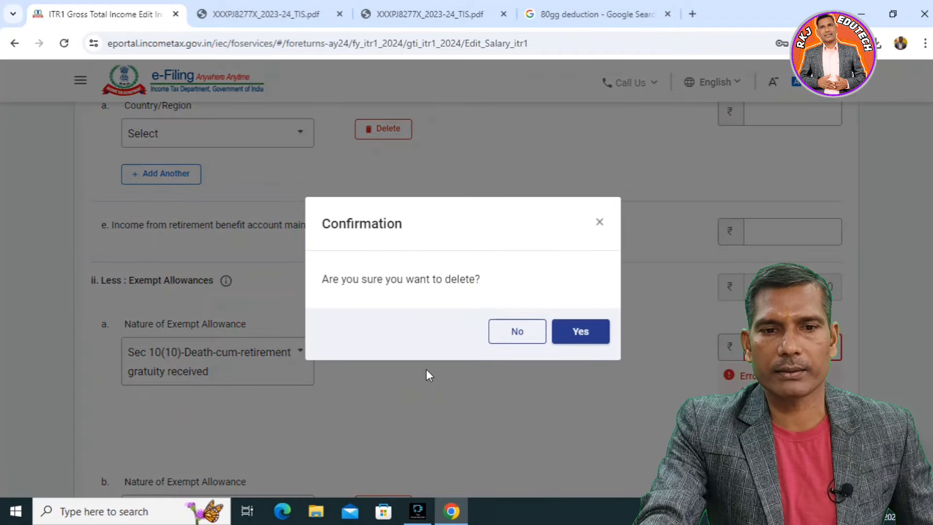
pyautogui.click(582, 336)
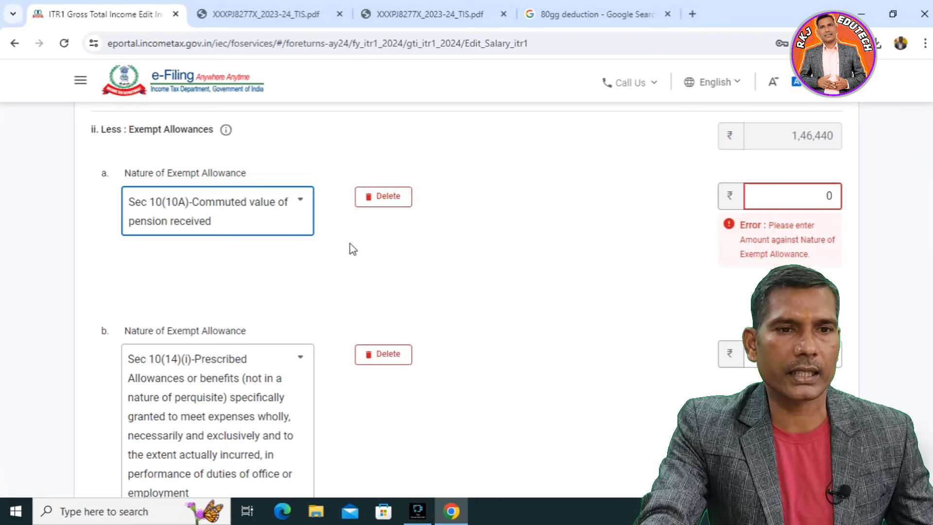
pyautogui.click(381, 200)
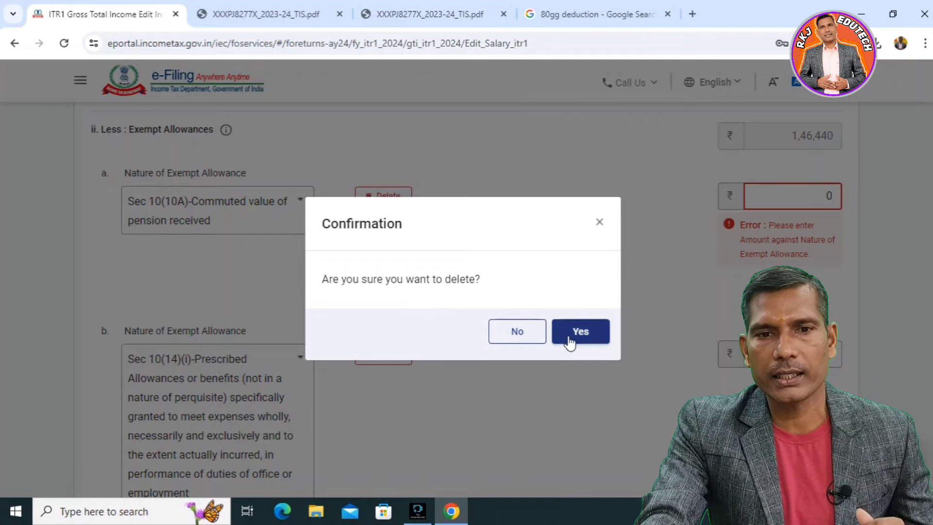
pyautogui.click(578, 332)
# Check the remaining exempt allowances and the deductions u/s 16, and save the edited salary income.
pyautogui.scroll(10, 503, 316)
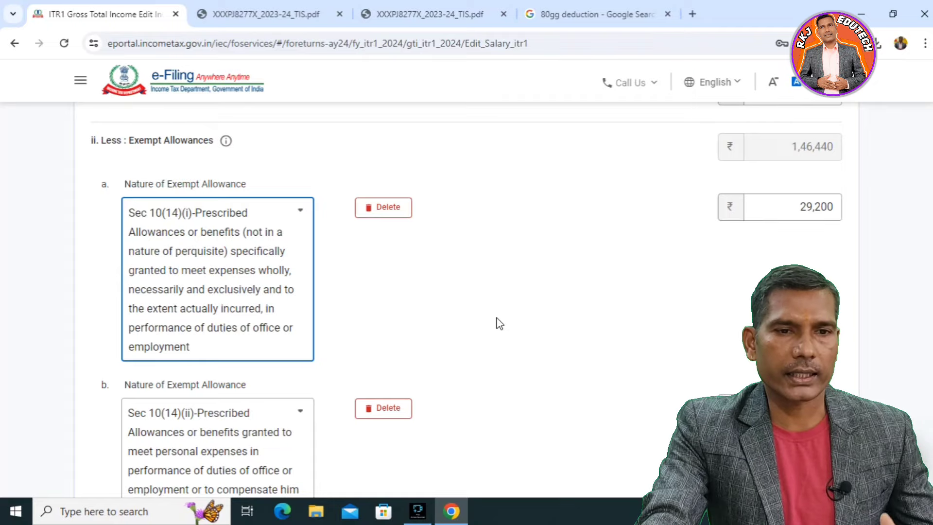
pyautogui.scroll(-10, 499, 323)
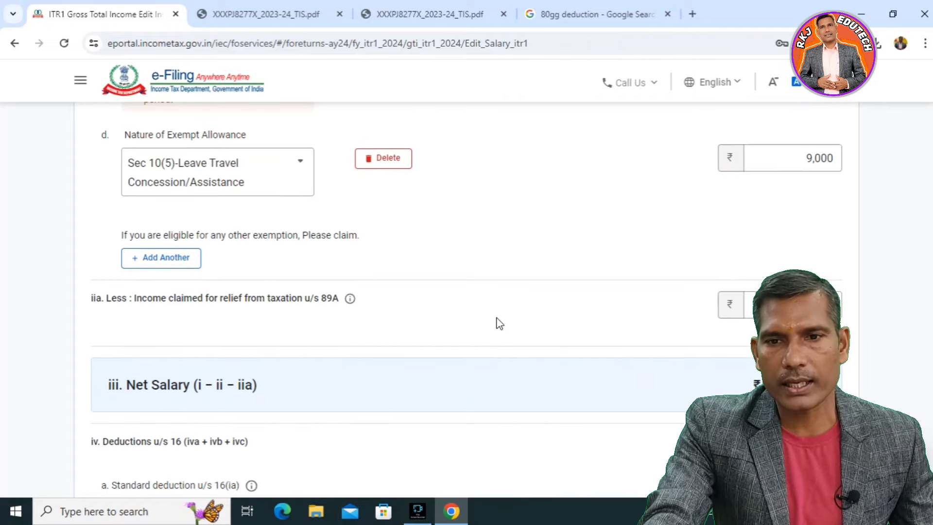
pyautogui.scroll(-6, 500, 323)
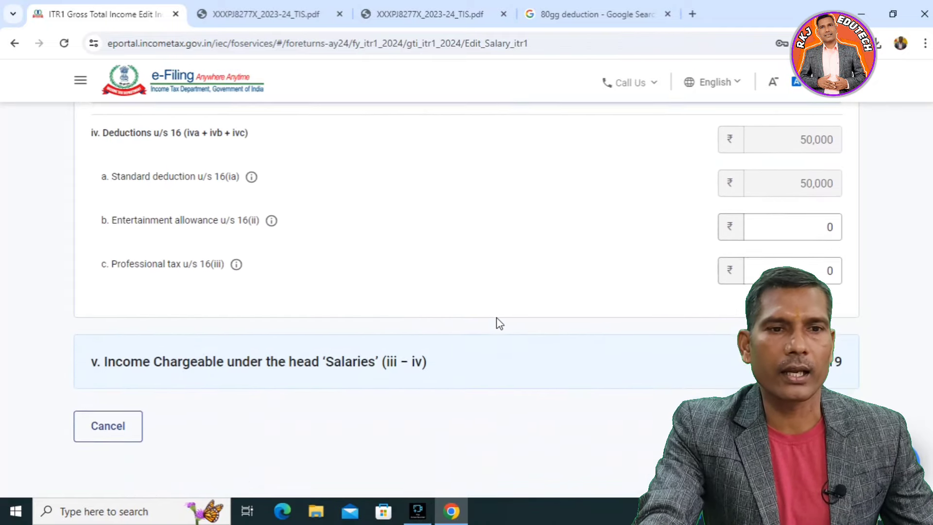
pyautogui.scroll(-2, 499, 323)
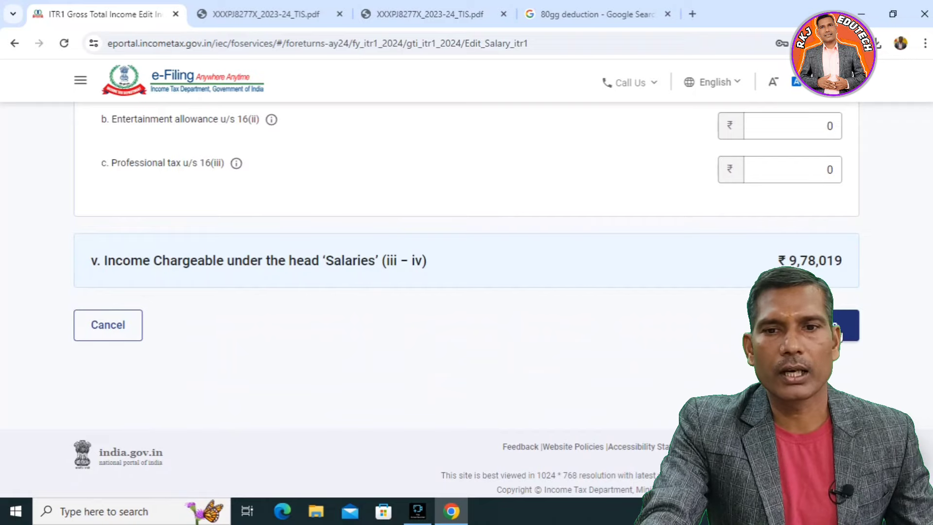
pyautogui.click(836, 334)
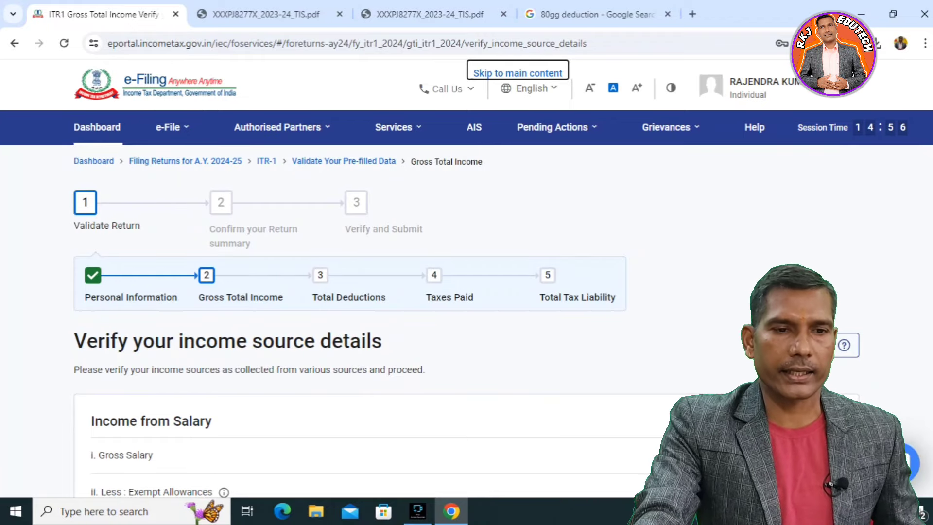
# Review the income source details down to Exempt Income and confirm the Gross Total Income section.
pyautogui.scroll(-5, 467, 301)
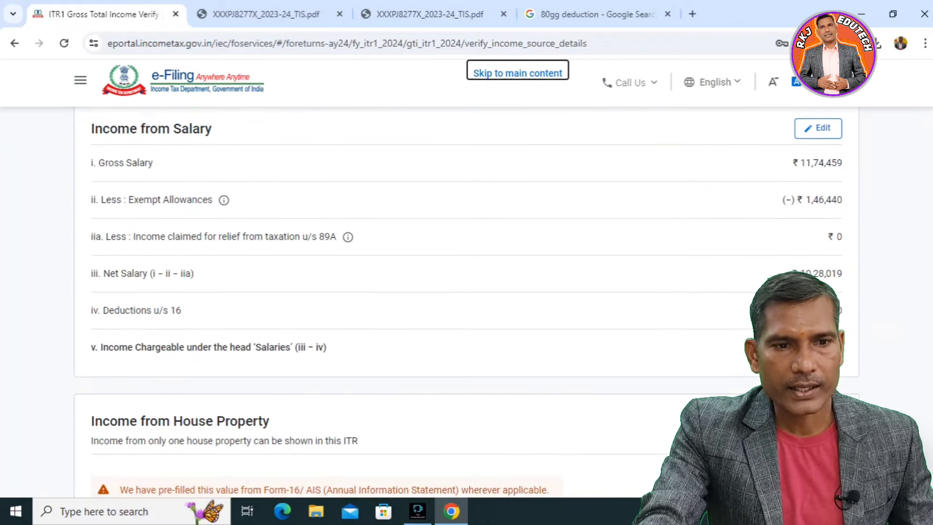
pyautogui.scroll(-15, 467, 301)
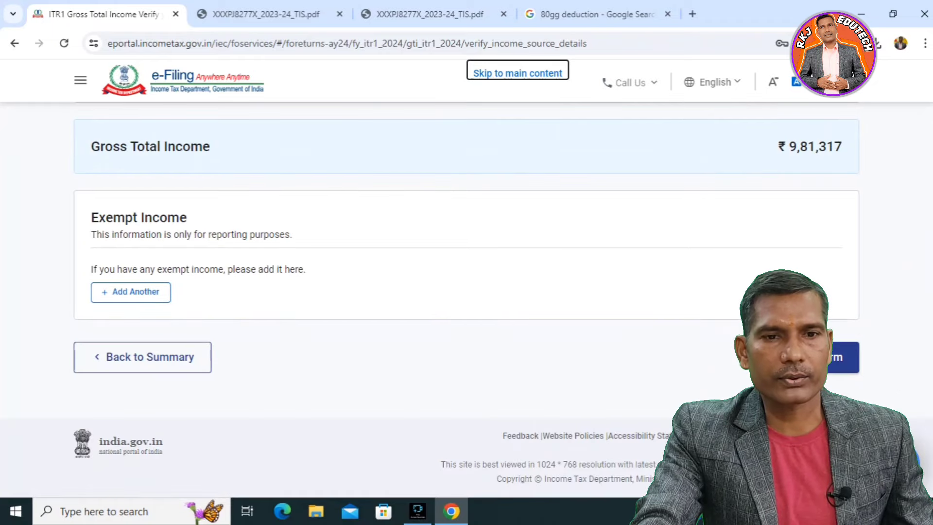
pyautogui.click(834, 366)
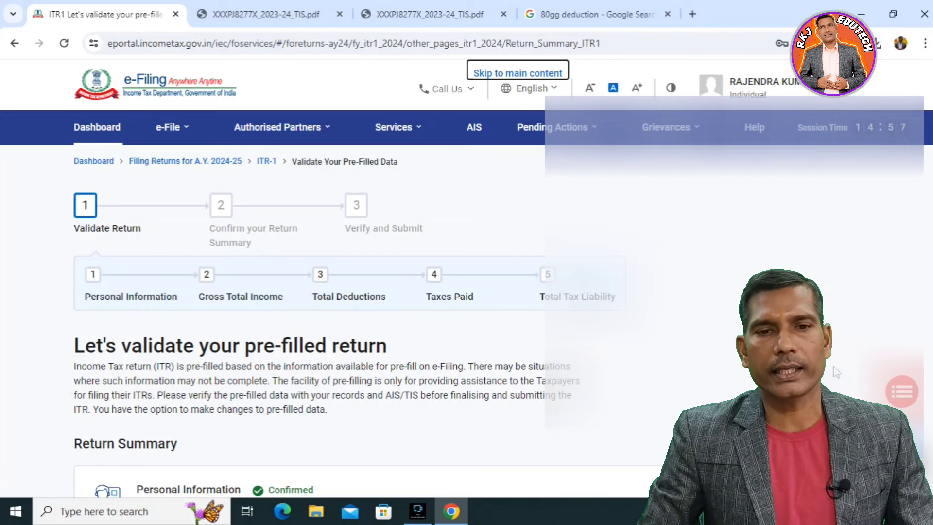
# Proceed from the return summary to the tax summary, check the refund amount, and continue to Preview and Submit your return.
pyautogui.scroll(-10, 836, 371)
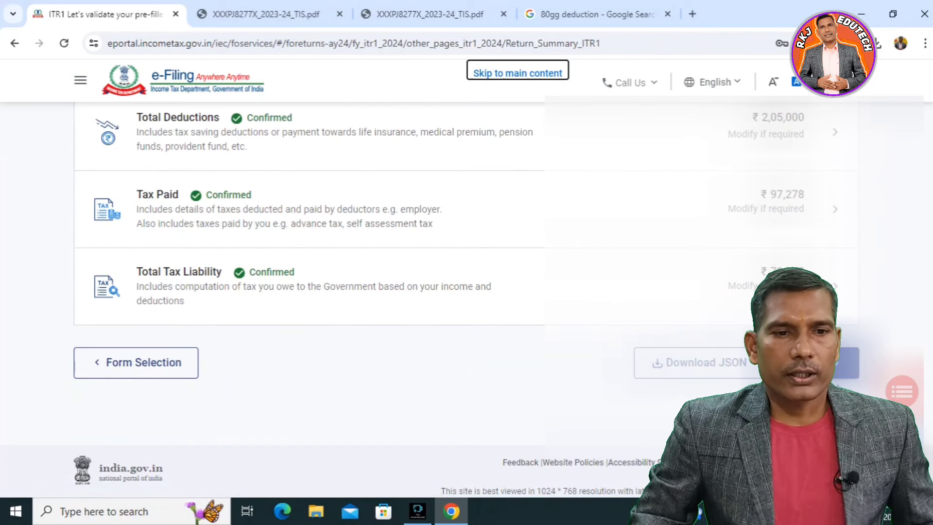
pyautogui.click(834, 370)
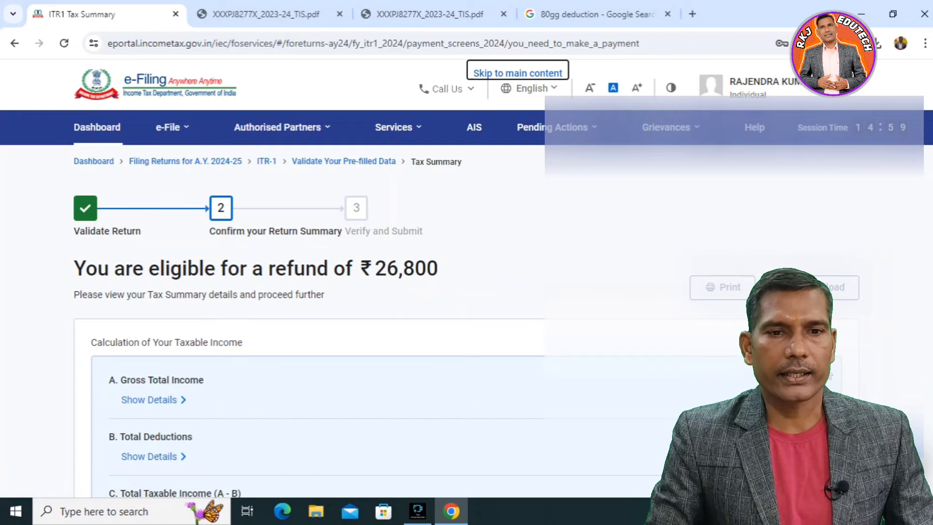
pyautogui.scroll(-10, 458, 304)
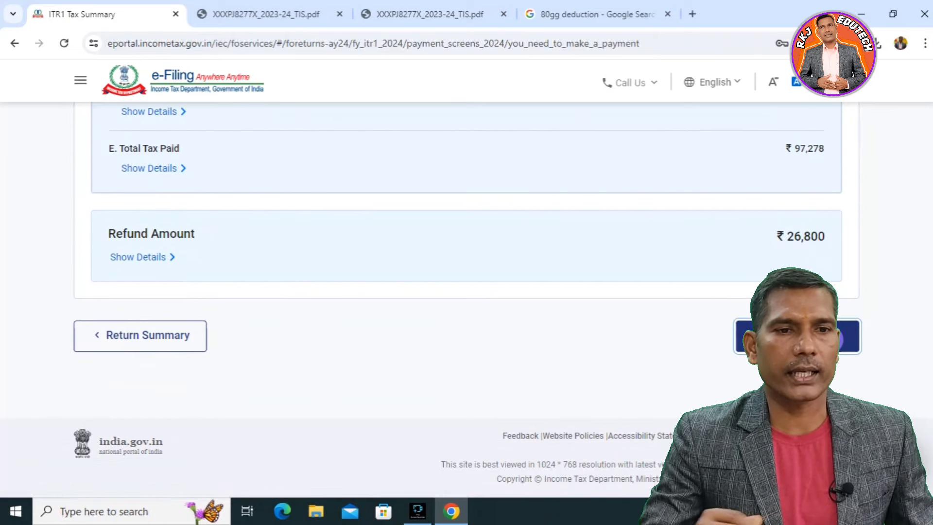
pyautogui.click(832, 343)
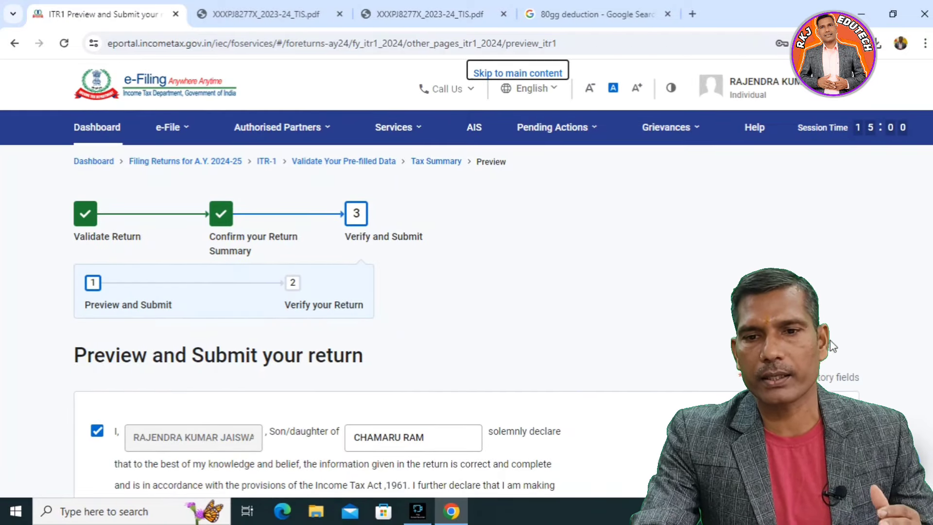
# Keep the accepted declaration in the capacity of Self, leave the TRP fields empty, and proceed to the return preview.
pyautogui.scroll(-2, 831, 346)
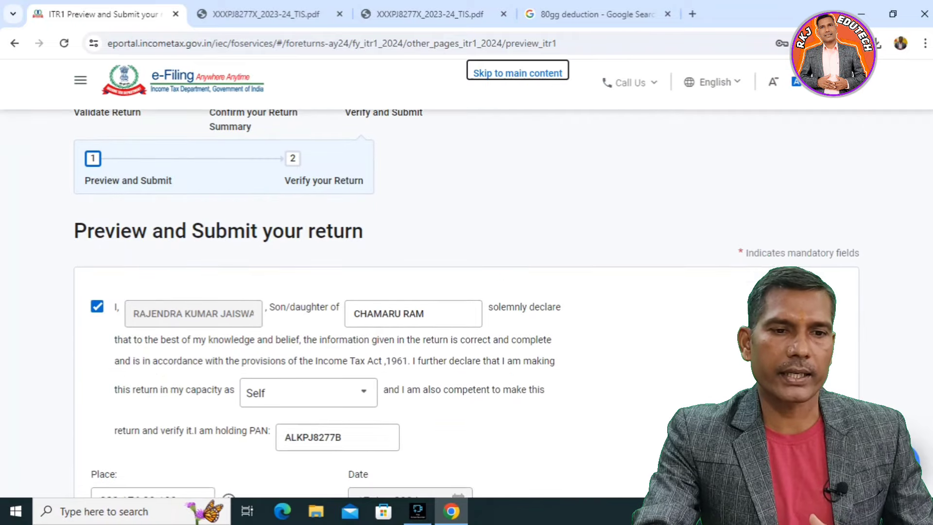
pyautogui.scroll(-9, 821, 318)
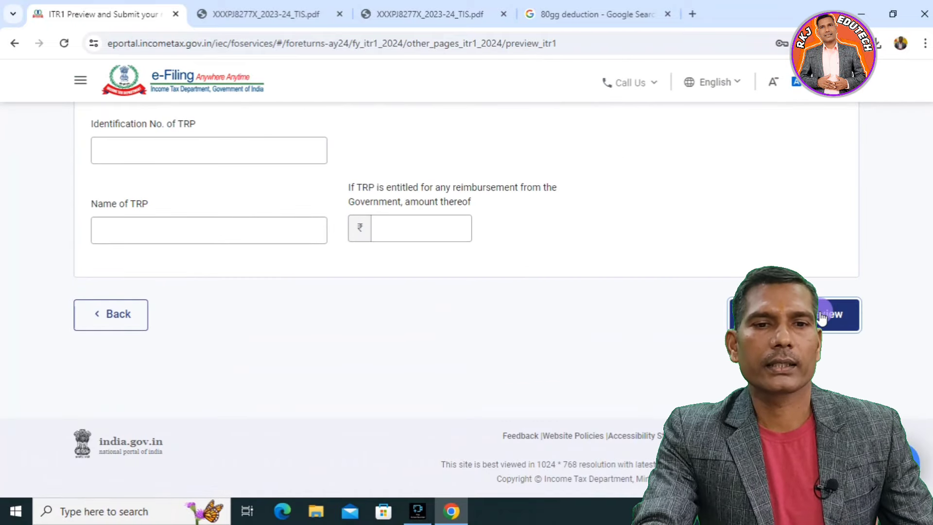
pyautogui.click(821, 318)
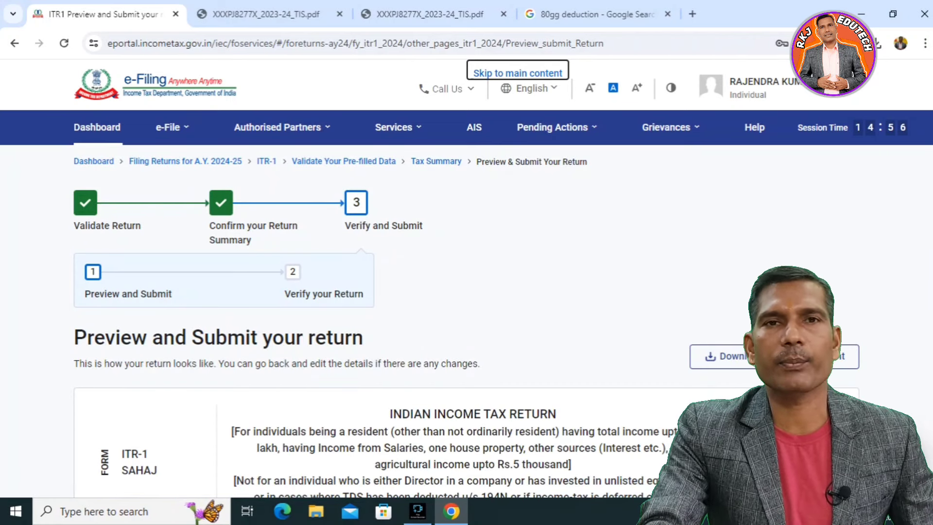
# Review the ITR-1 preview from general information through salary, deductions and tax computation to the TRP details, and proceed to validation.
pyautogui.scroll(-1, 467, 321)
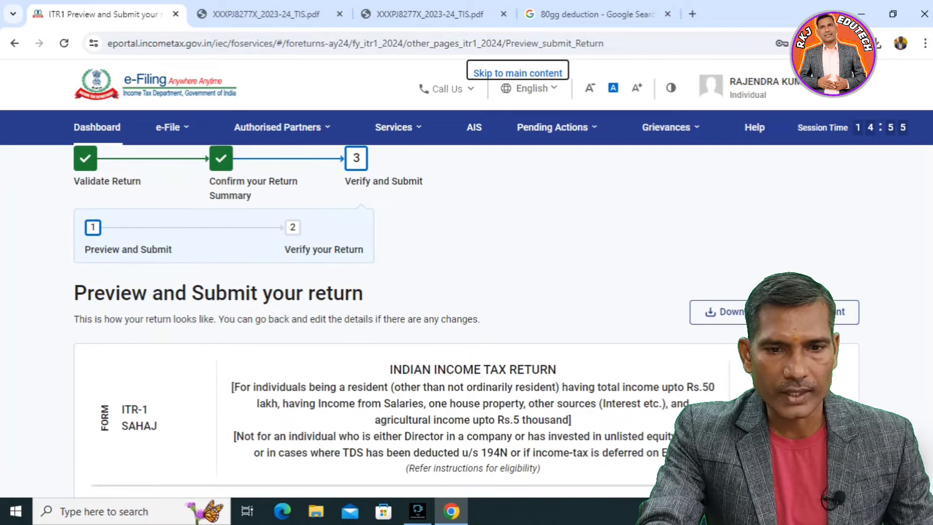
pyautogui.scroll(-12, 466, 301)
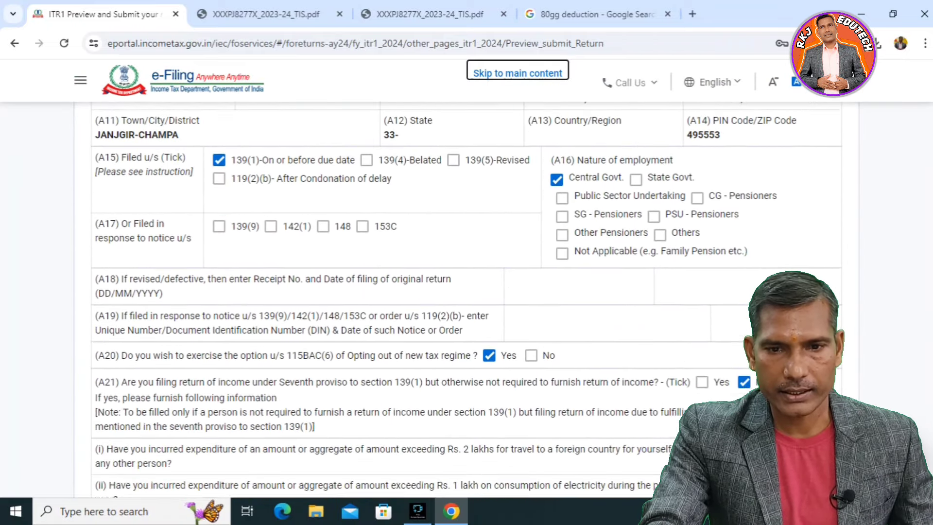
pyautogui.scroll(-10, 466, 296)
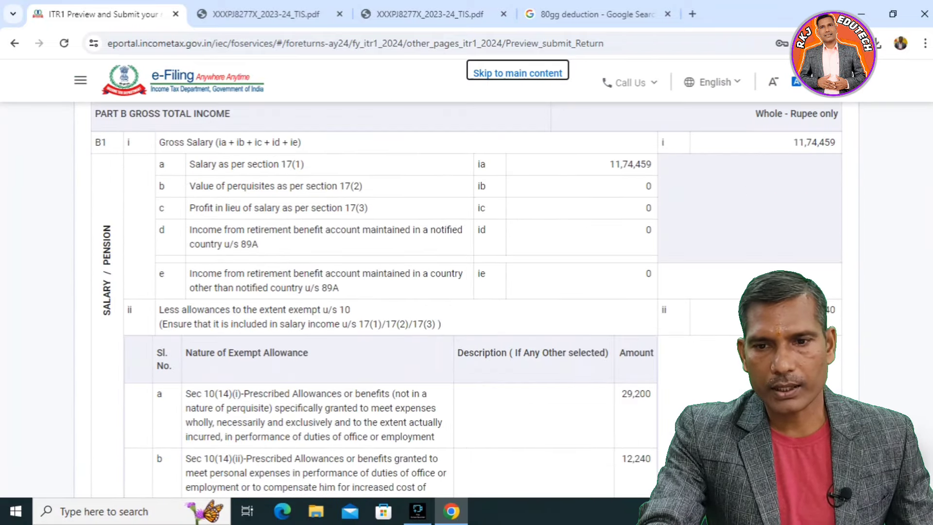
pyautogui.scroll(-10, 467, 298)
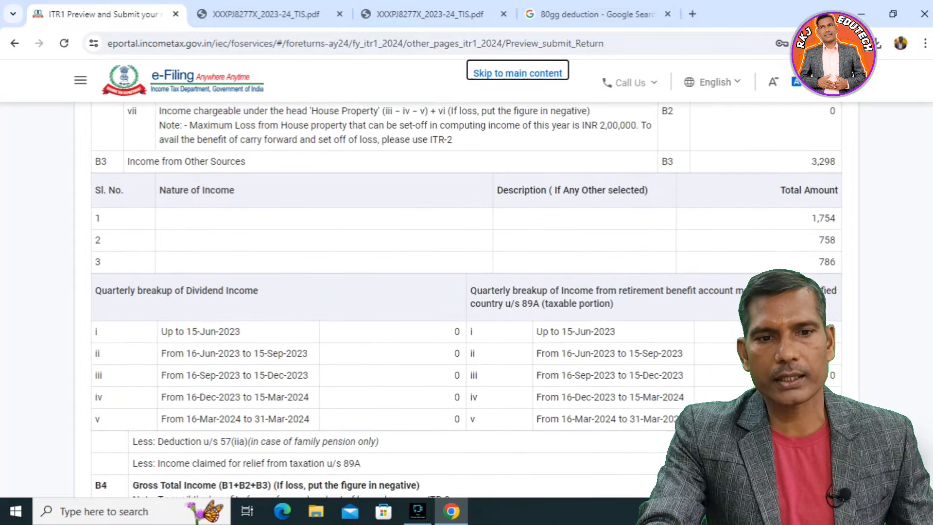
pyautogui.scroll(-12, 466, 297)
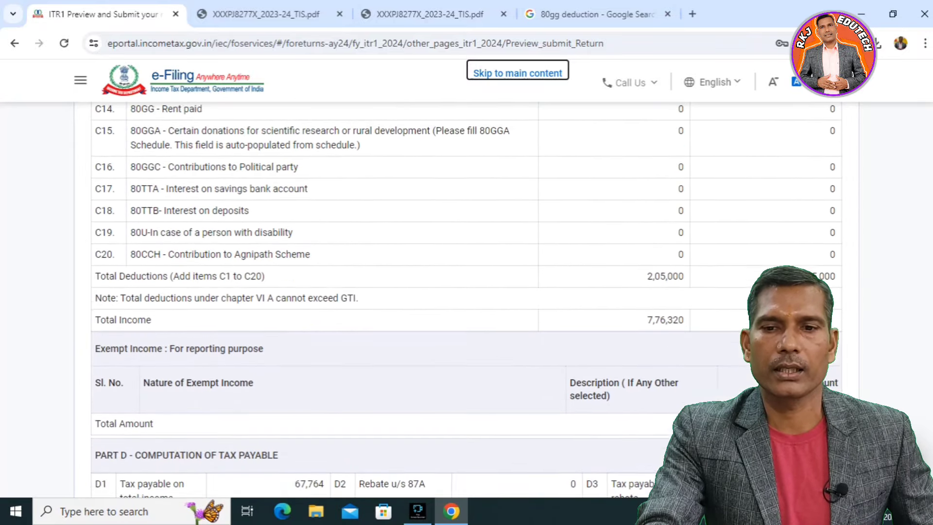
pyautogui.scroll(3, 467, 297)
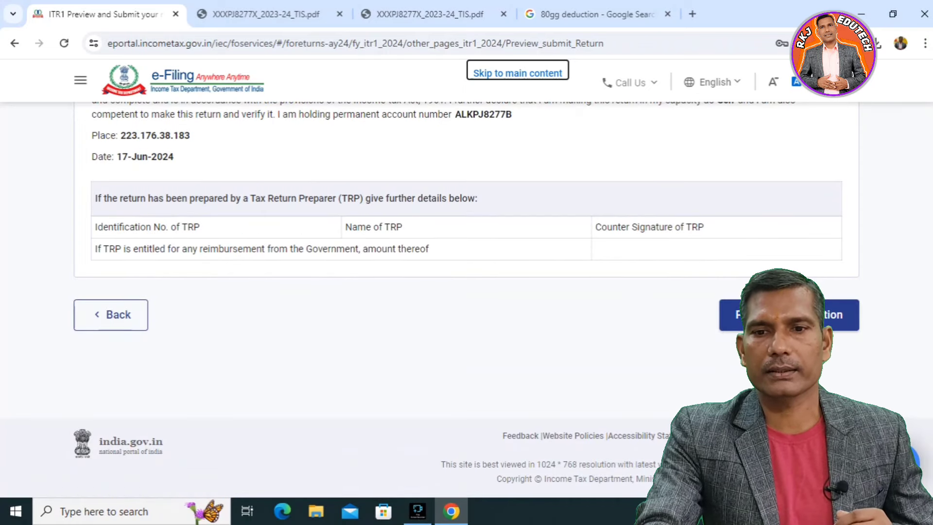
pyautogui.click(789, 315)
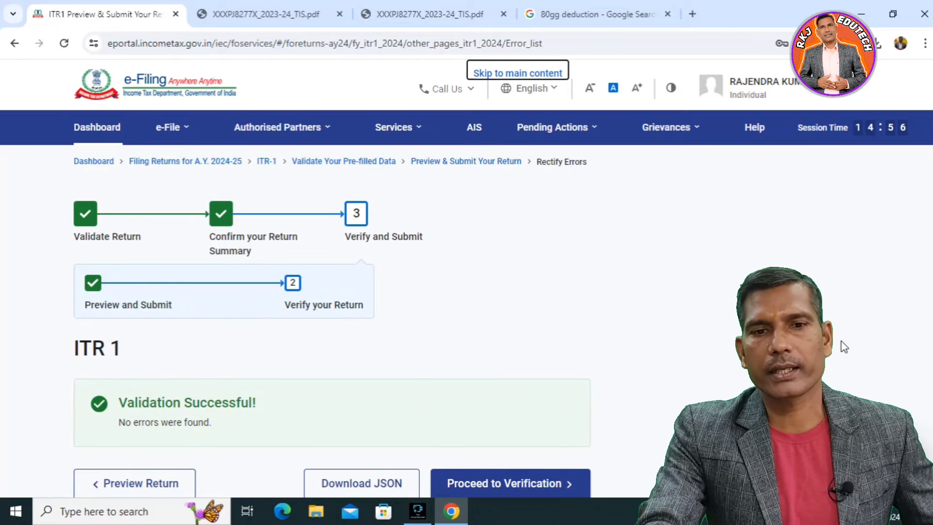
pyautogui.scroll(-3, 844, 347)
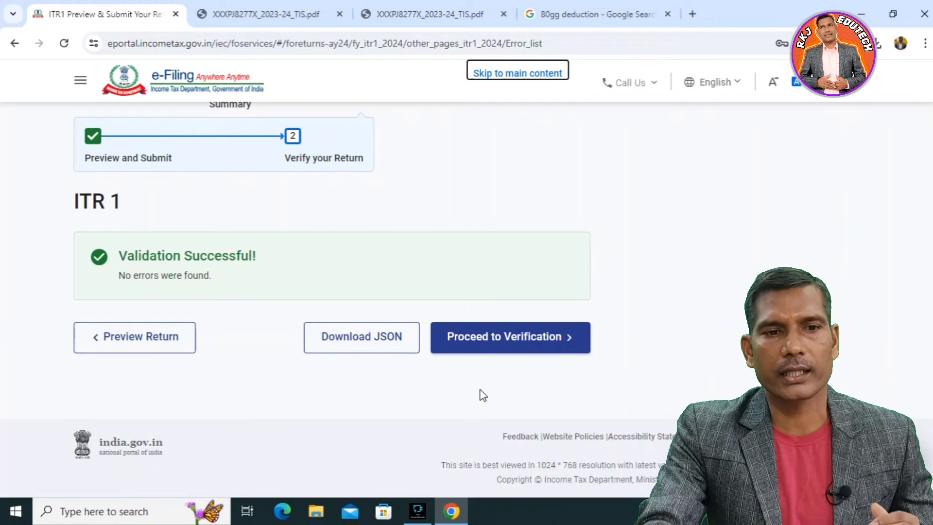
# Proceed to verification of the validated return, select e-Verify Now as the verification method, and continue to the e-verification options.
pyautogui.click(513, 340)
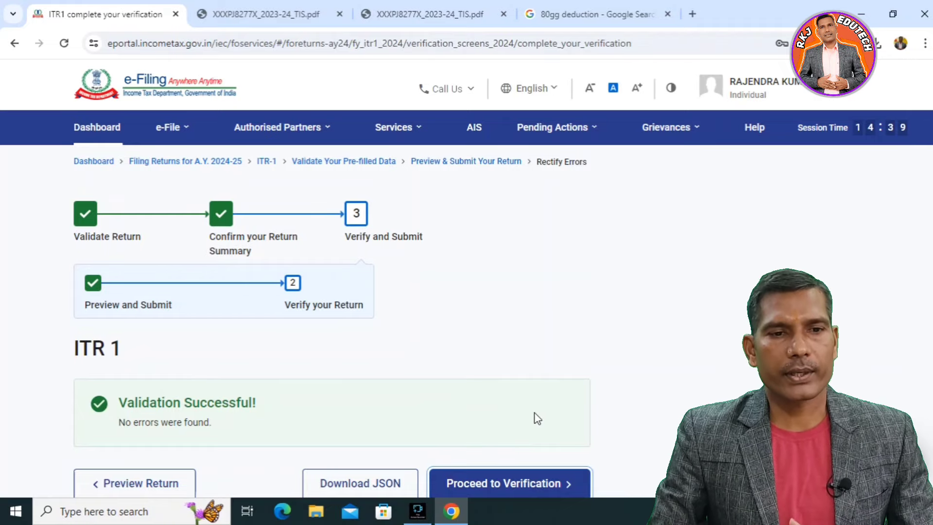
pyautogui.scroll(-3, 536, 418)
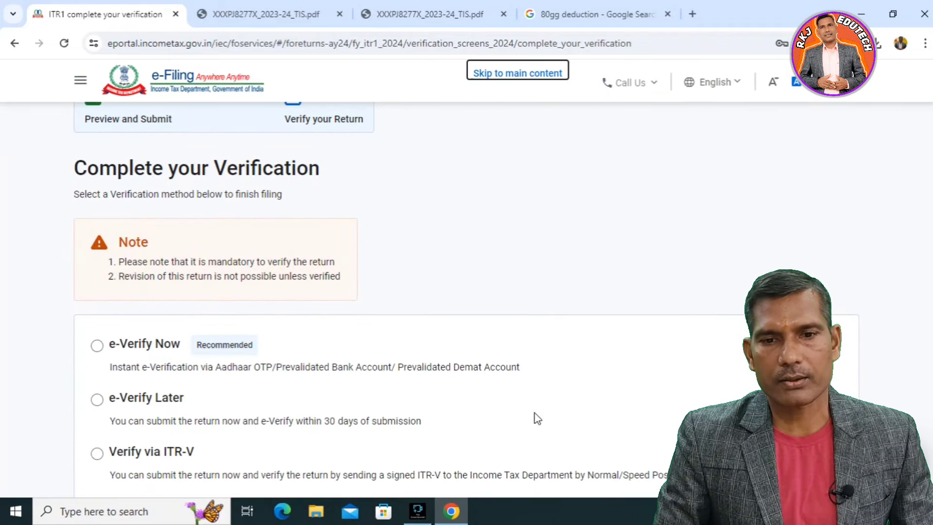
pyautogui.scroll(-1, 536, 416)
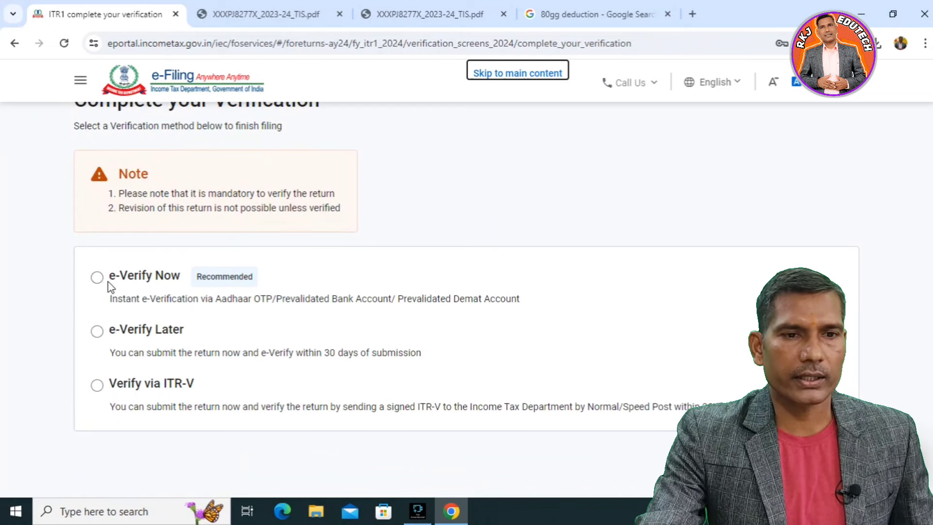
pyautogui.click(95, 278)
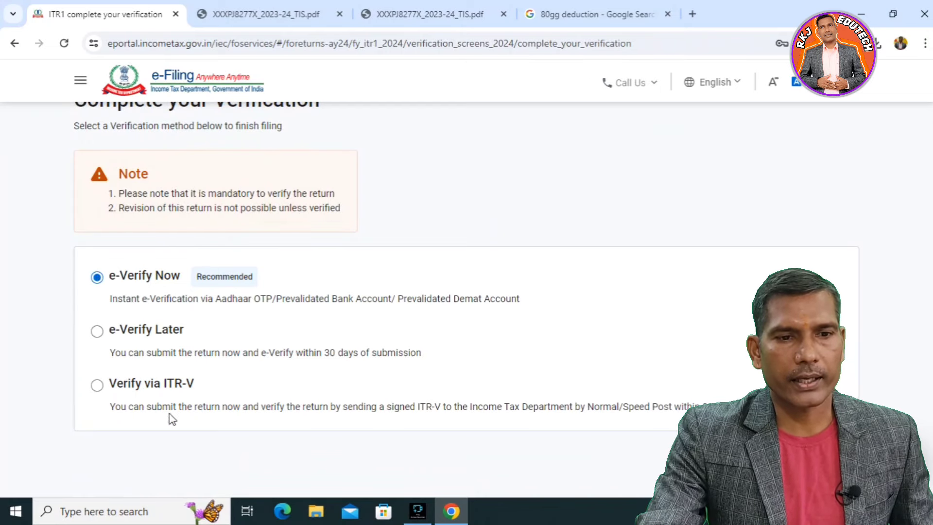
pyautogui.scroll(-2, 391, 431)
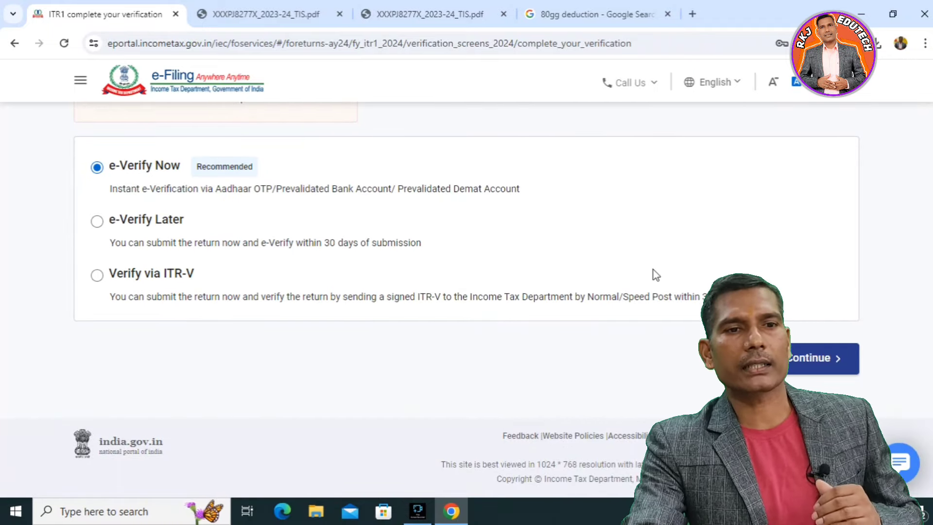
pyautogui.scroll(3, 653, 269)
pyautogui.scroll(-1, 594, 368)
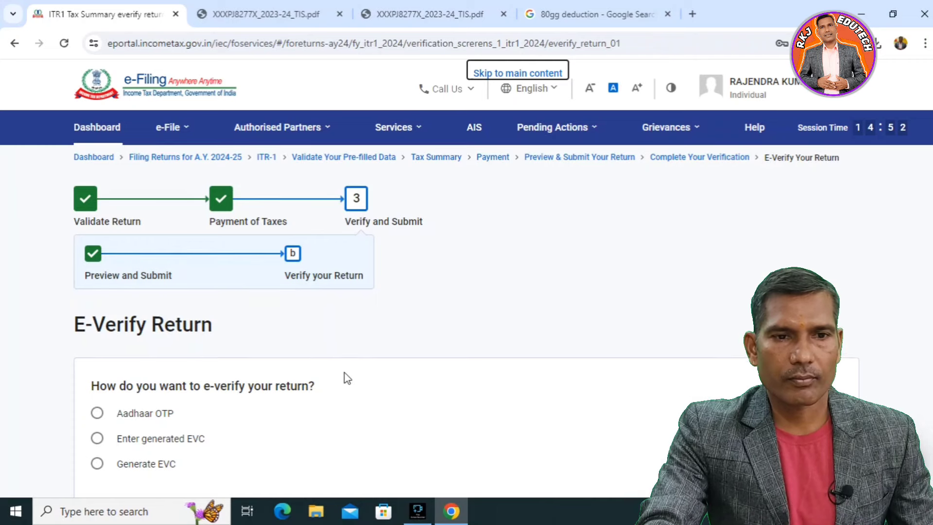
# Review the available e-verification methods for the return and choose verification by OTP on the mobile number registered with Aadhaar.
pyautogui.scroll(-3, 345, 377)
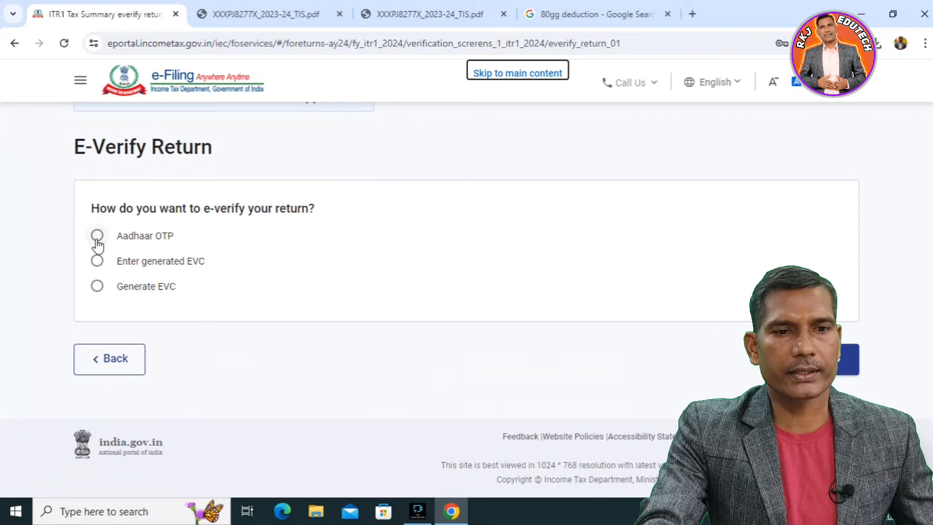
pyautogui.scroll(1, 669, 409)
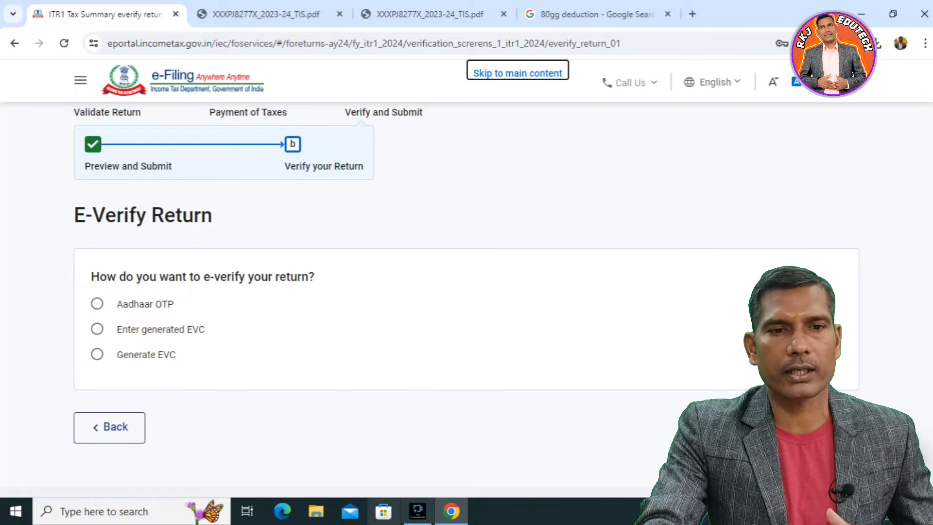
pyautogui.moveTo(415, 493)
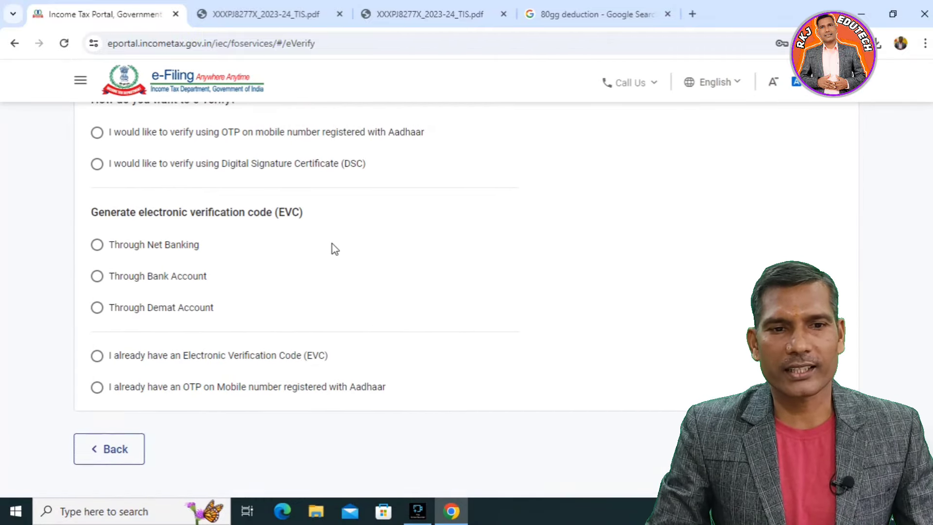
pyautogui.scroll(5, 335, 249)
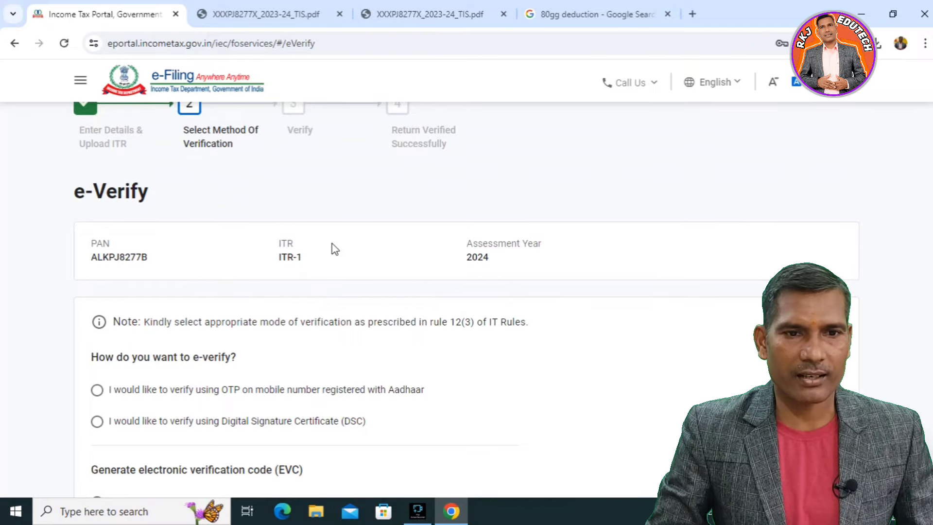
pyautogui.scroll(3, 335, 249)
pyautogui.scroll(-2, 335, 249)
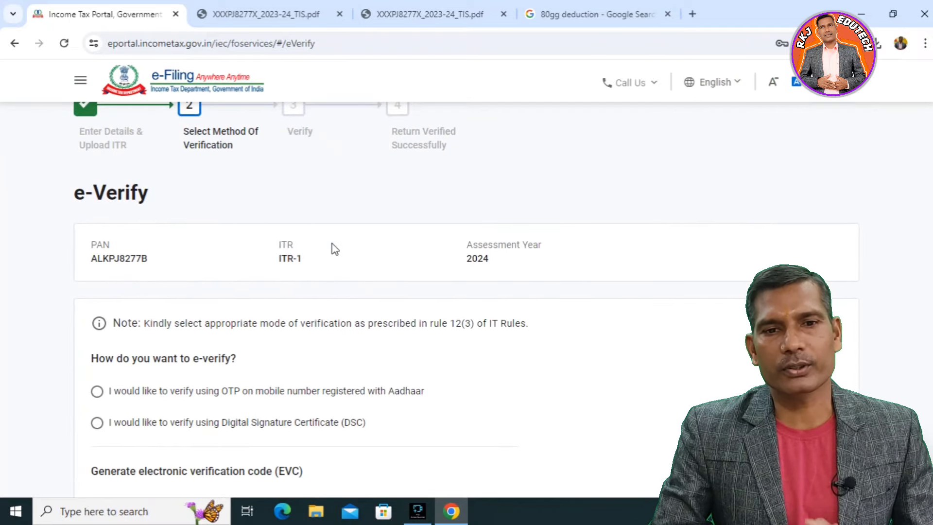
pyautogui.scroll(-3, 335, 248)
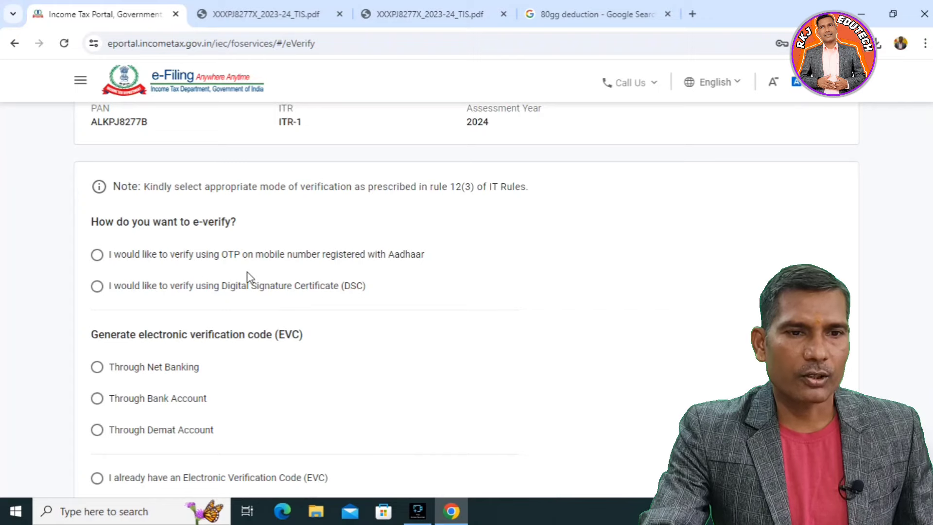
pyautogui.click(97, 255)
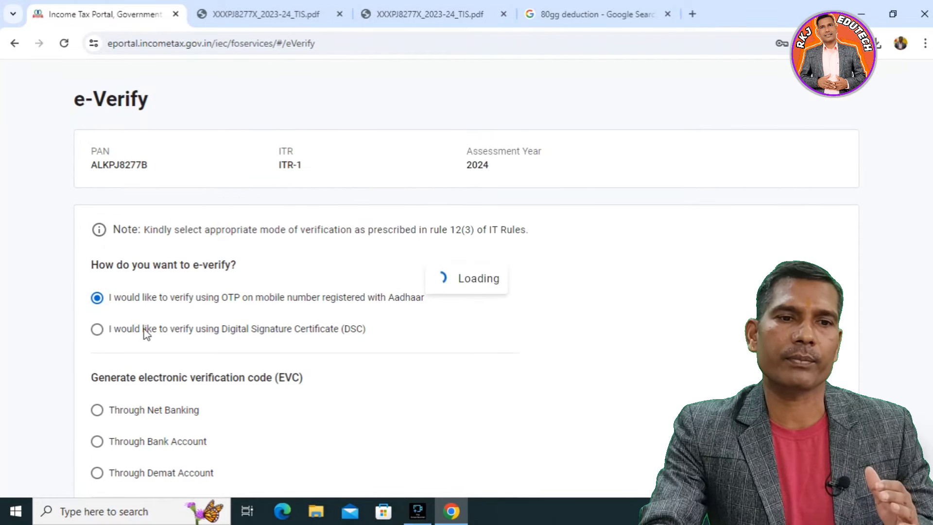
pyautogui.scroll(-3, 154, 333)
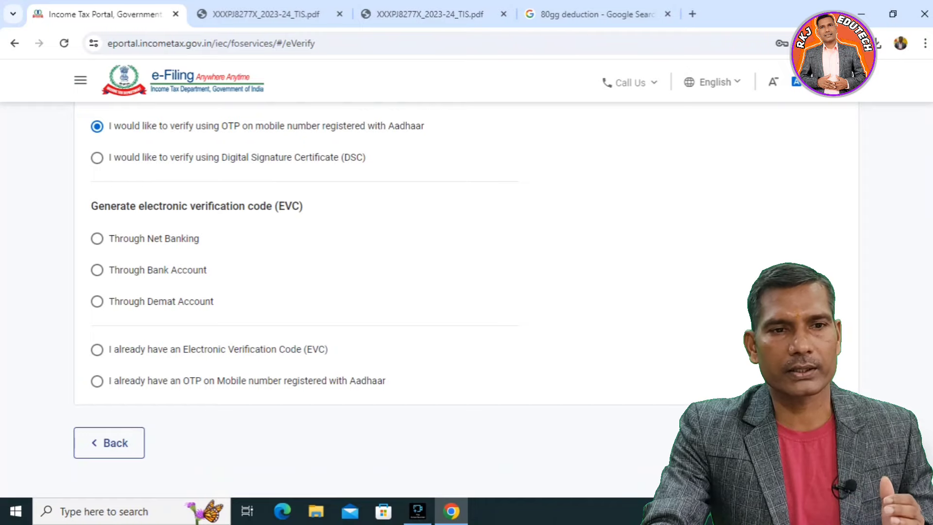
pyautogui.scroll(4, 327, 375)
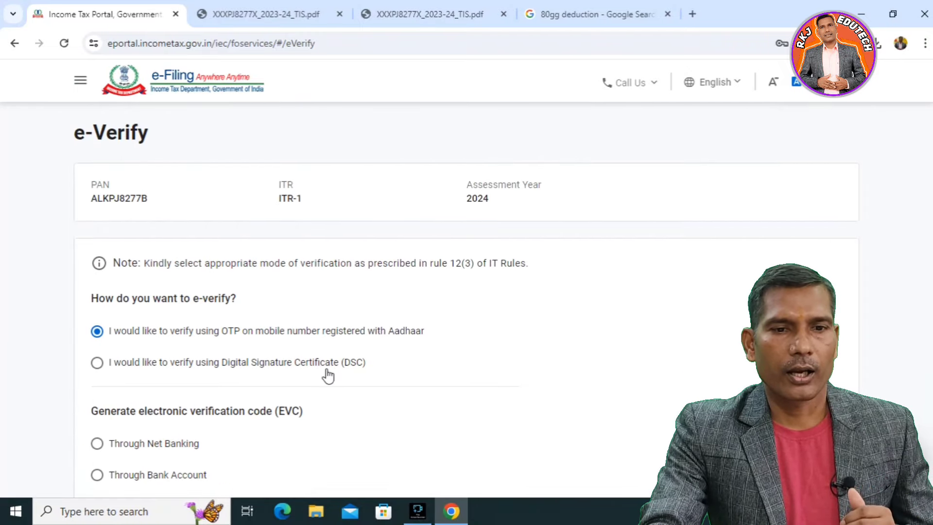
pyautogui.scroll(-5, 328, 376)
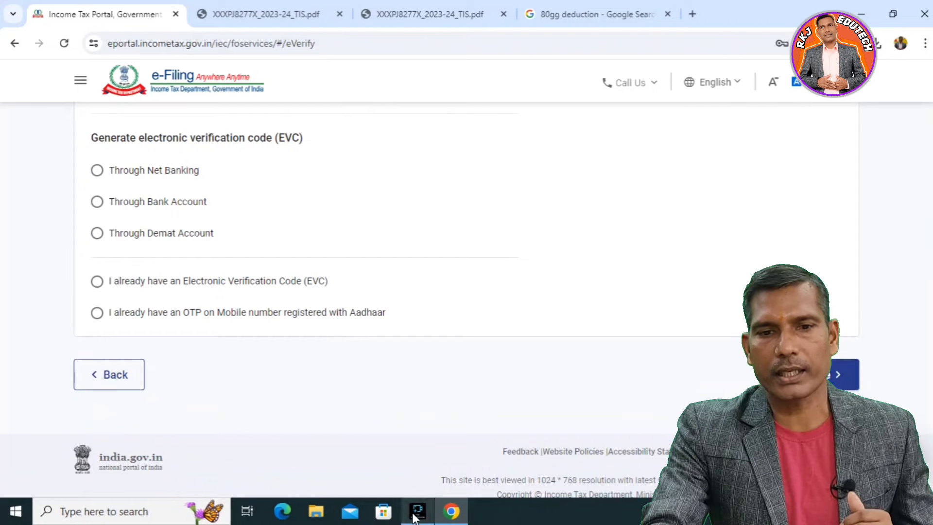
pyautogui.moveTo(419, 509)
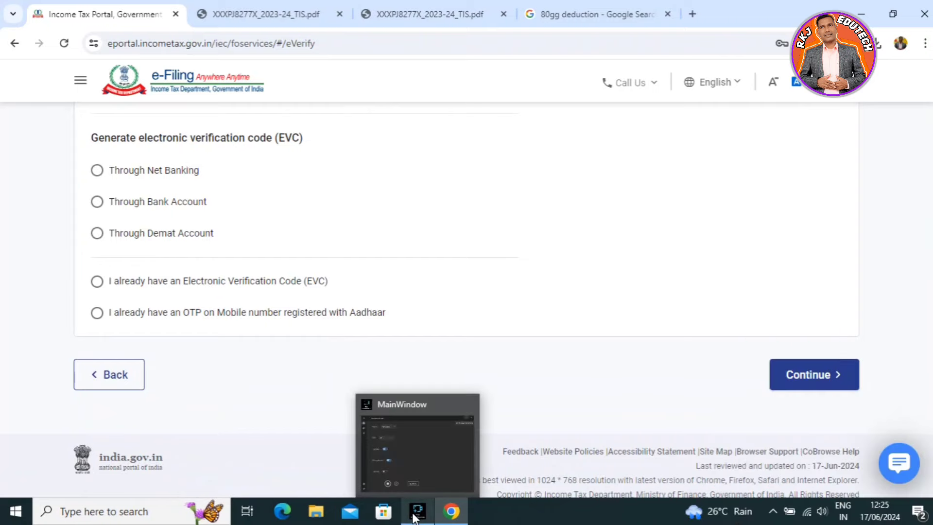